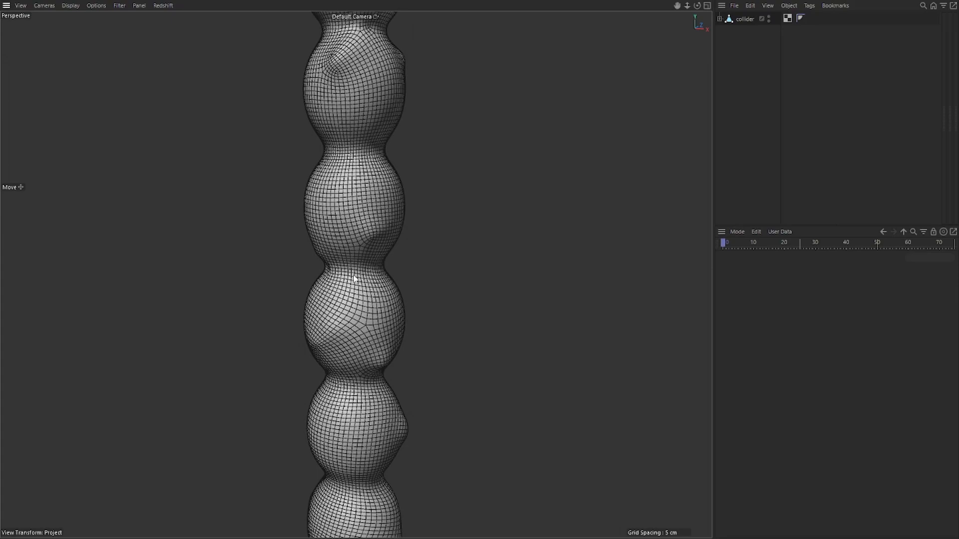
Add a Collider simulation tag to the collider object.
scroll(348, 278, down, 3)
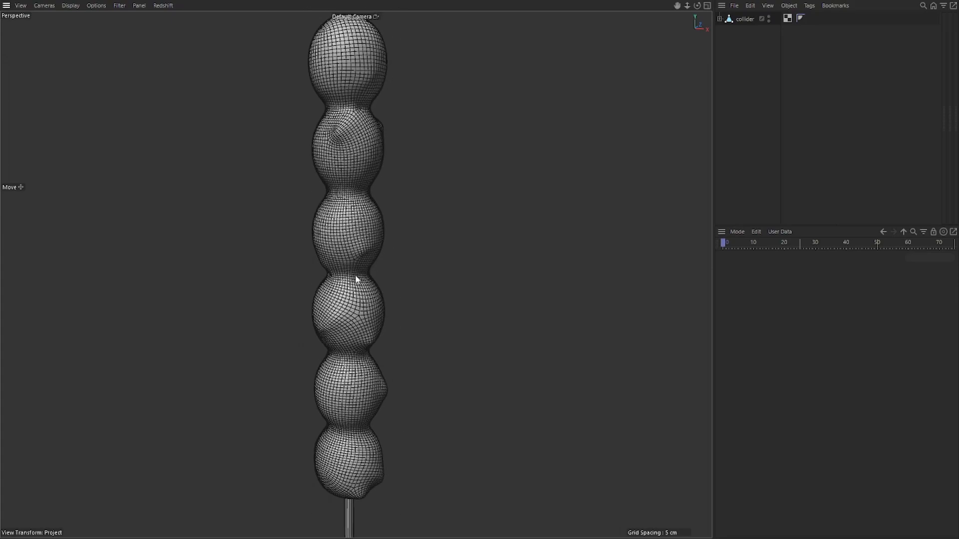
scroll(358, 278, up, 2)
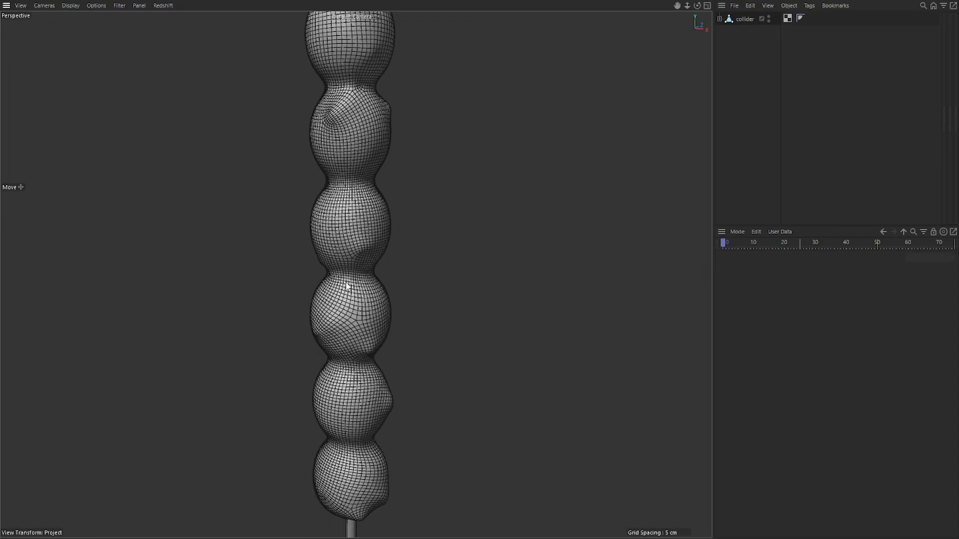
click(745, 19)
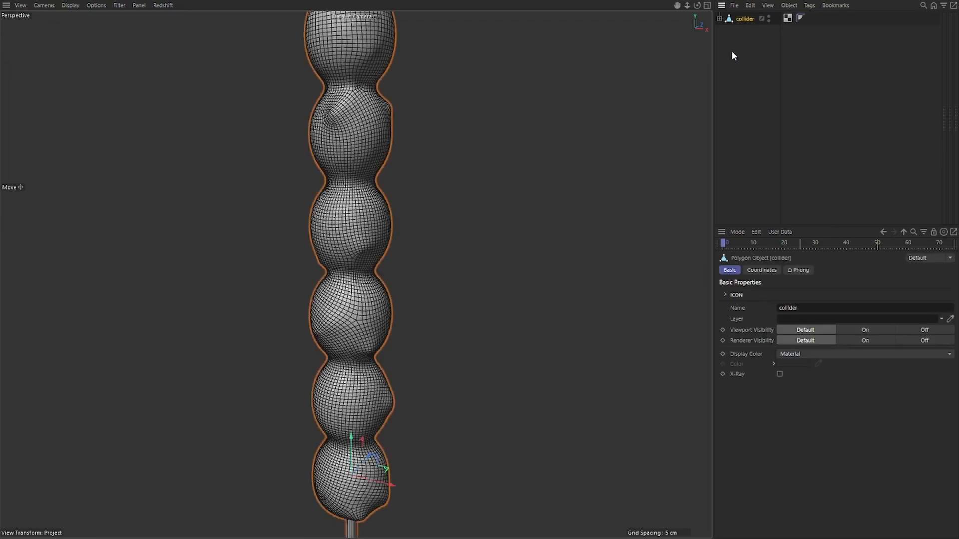
key(shift+c)
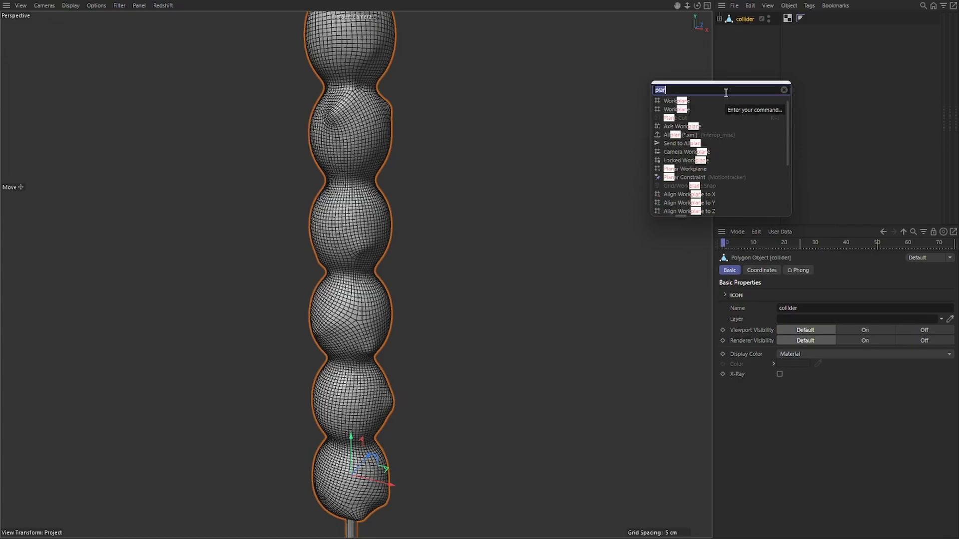
text(collider)
key(Return)
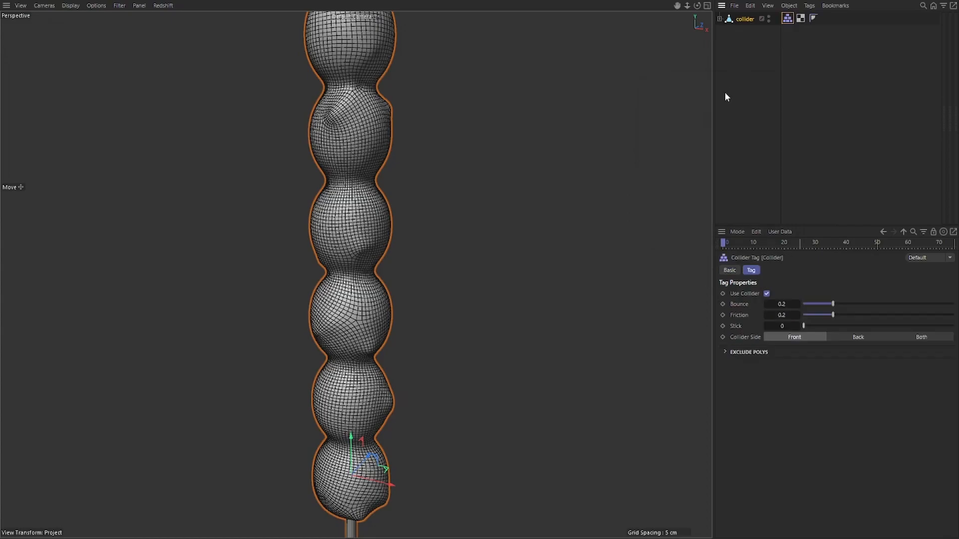
Create a plane object and set its orientation to +Z.
scroll(400, 196, down, 4)
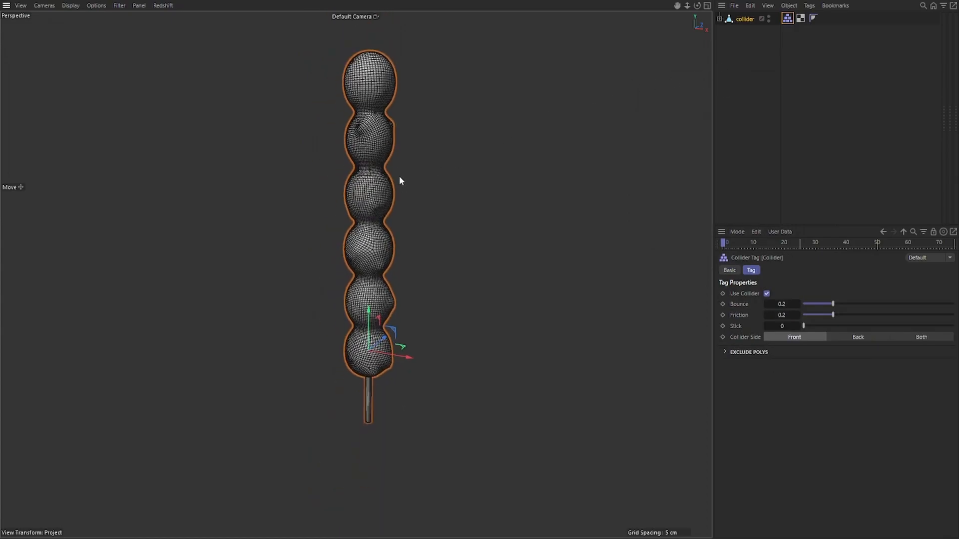
click(740, 138)
key(shift+c)
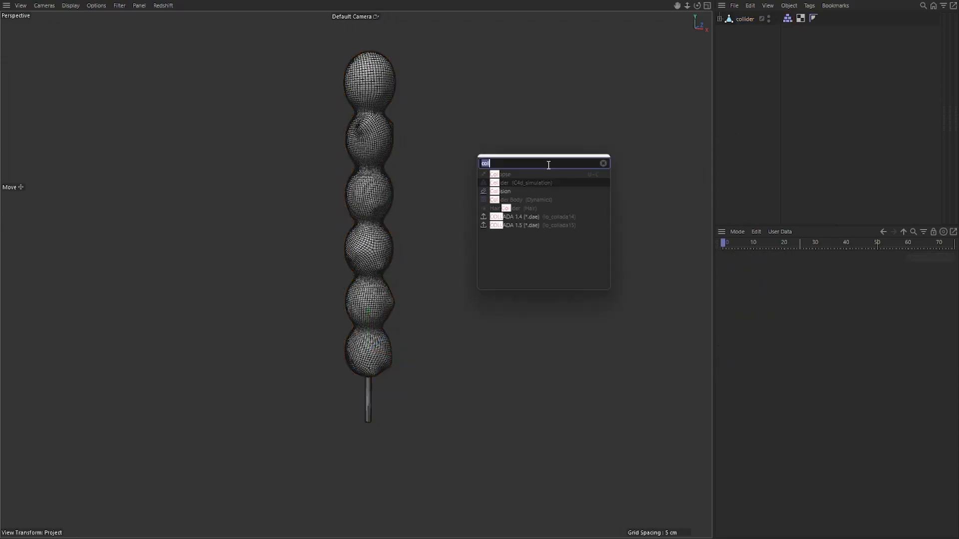
text(c)
key(BackSpace)
text(plane)
key(Return)
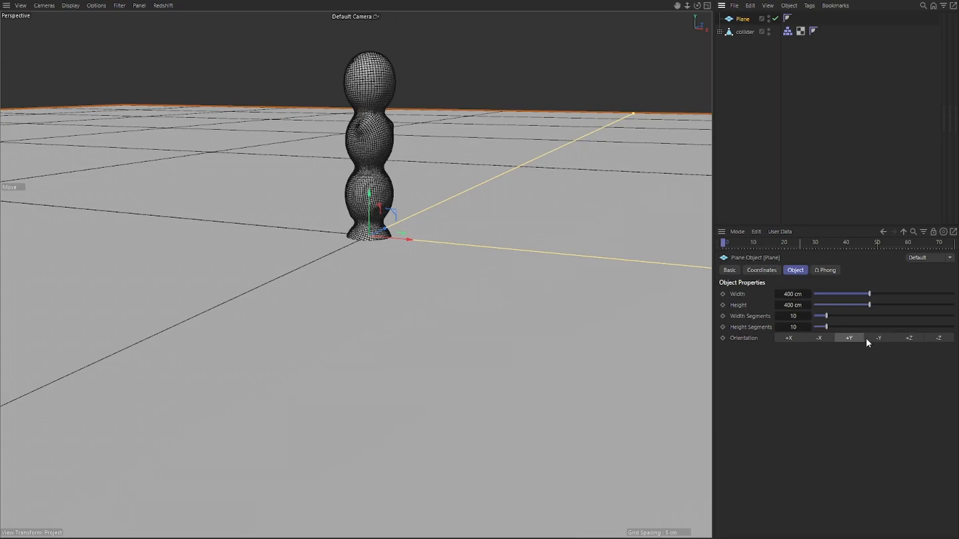
click(909, 338)
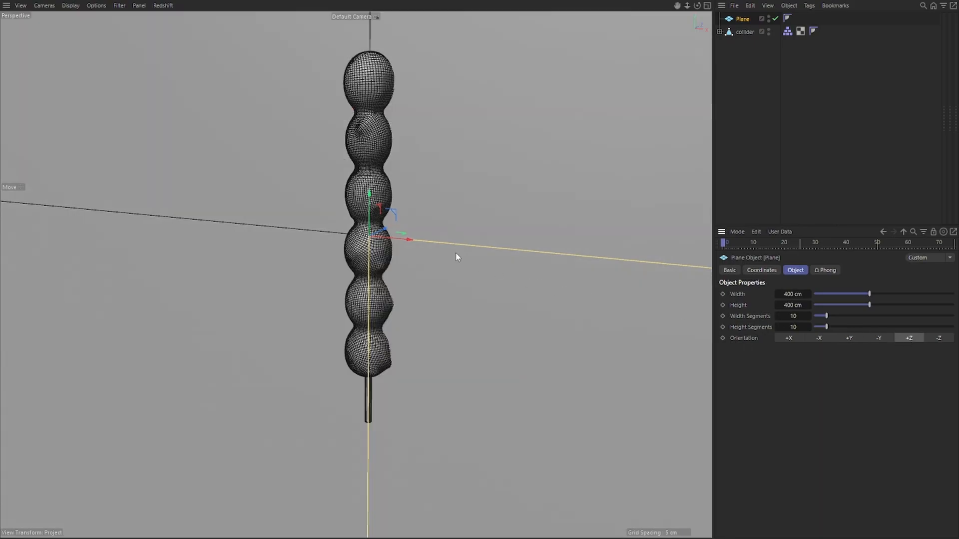
Scale the plane down until it is just slightly taller than the beaded skewer.
scroll(453, 251, down, 3)
key(t)
drag(467, 227, 153, 315)
scroll(387, 232, up, 5)
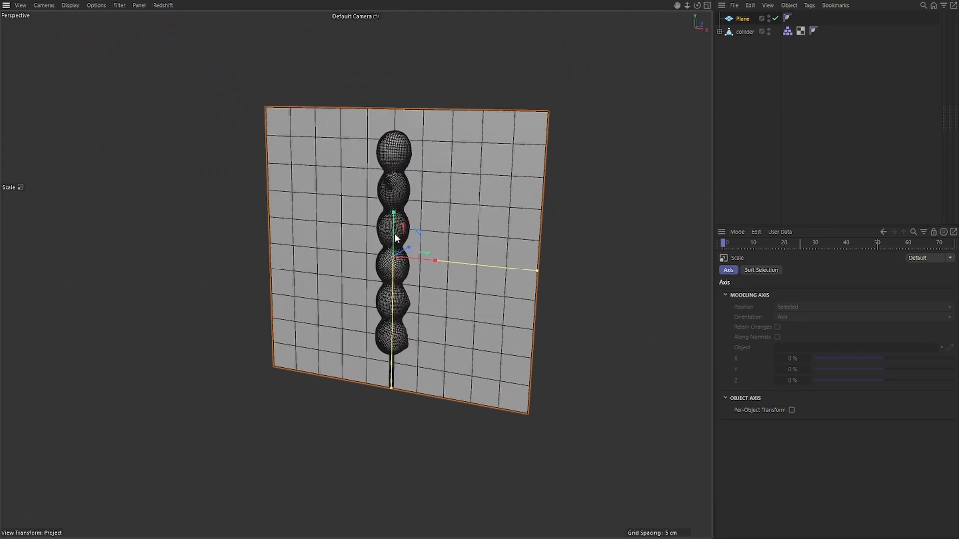
Set the plane's width to 11 cm and its height to 27 cm.
click(739, 22)
double_click(798, 294)
scroll(798, 294, down, 6)
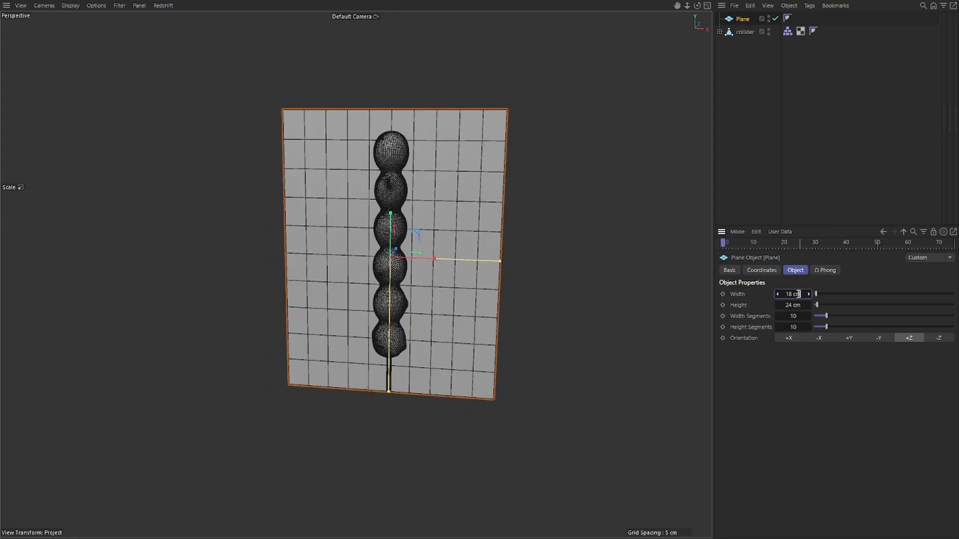
scroll(798, 295, down, 7)
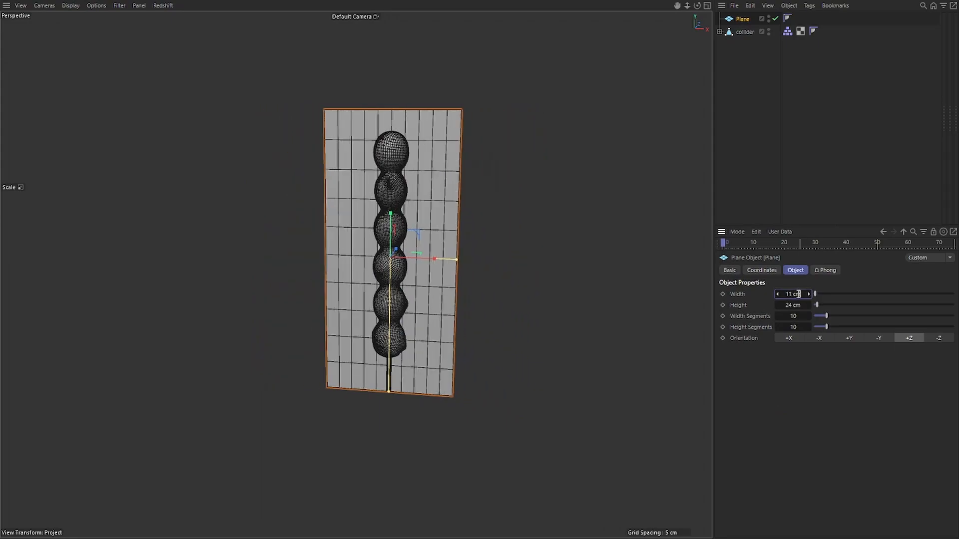
double_click(799, 305)
scroll(799, 305, up, 1)
scroll(799, 306, up, 2)
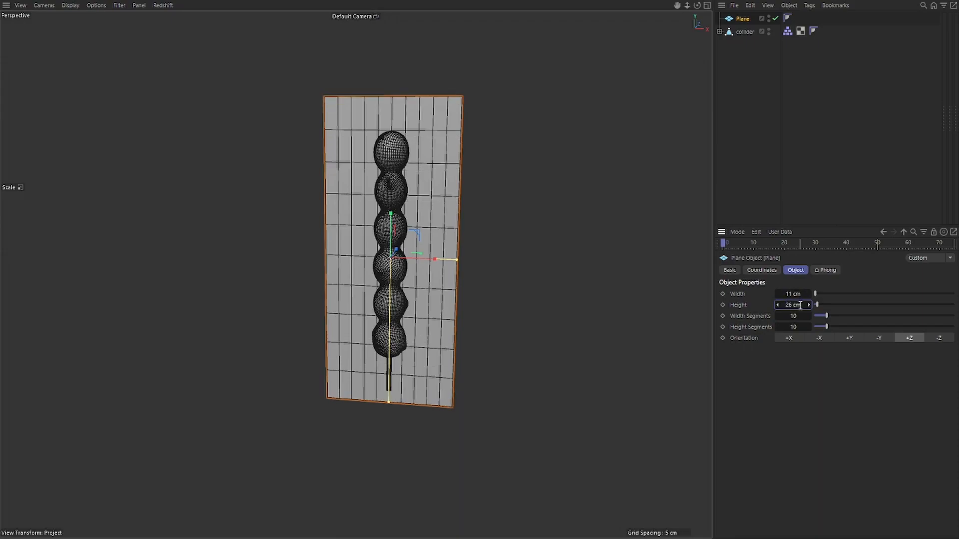
scroll(798, 294, down, 11)
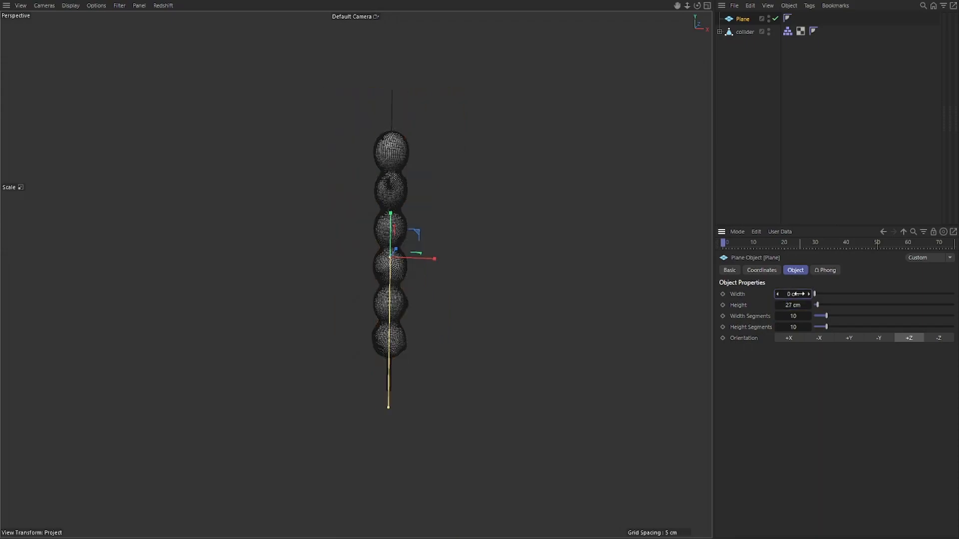
scroll(799, 295, up, 11)
Match the plane's segments to its dimensions, with 11 width segments and 27 height segments.
click(793, 318)
text(11 cm)
click(796, 305)
key(ctrl+c)
click(795, 327)
key(ctrl+v)
key(Return)
scroll(417, 280, up, 5)
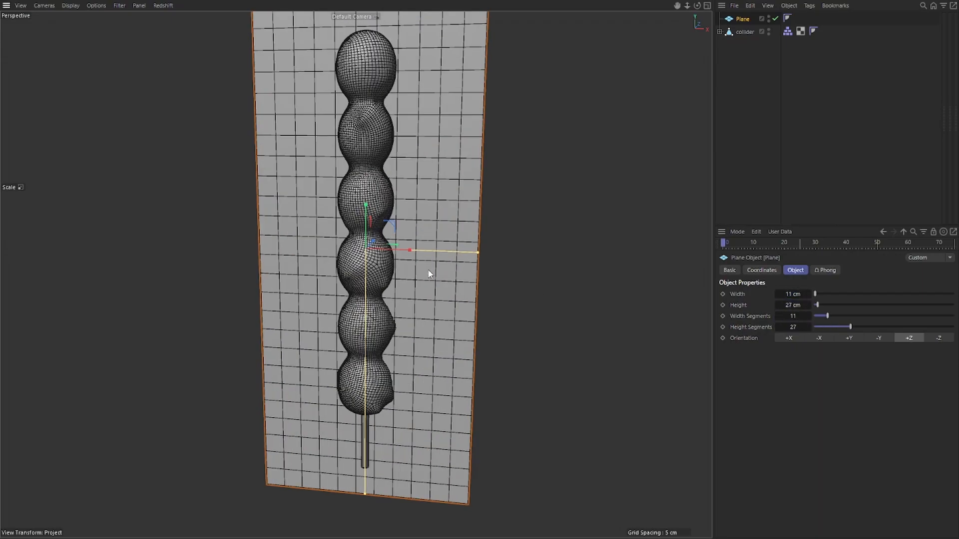
Double the plane's subdivisions to 22 width segments and 54 height segments.
mouse_move(433, 259)
alt+mouse_down()
mouse_move(446, 252)
mouse_move(454, 284)
mouse_move(432, 292)
mouse_move(441, 264)
alt+mouse_up()
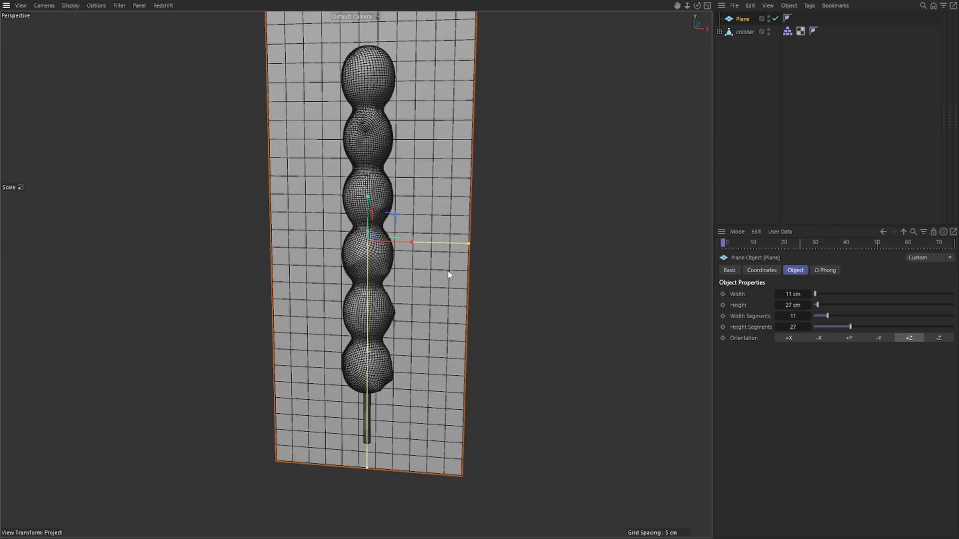
alt+drag(448, 281, 435, 280)
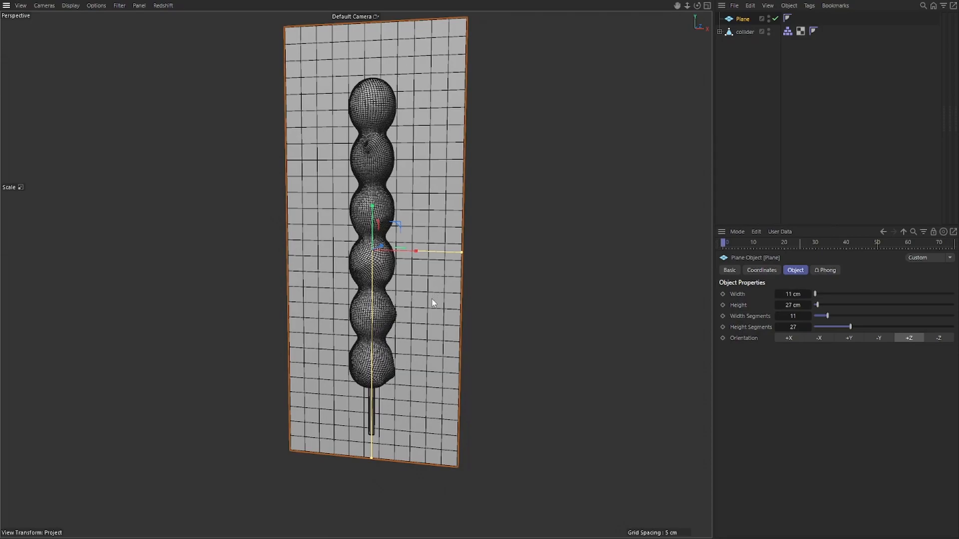
alt+middle_drag(433, 299, 438, 305)
alt+drag(437, 301, 434, 296)
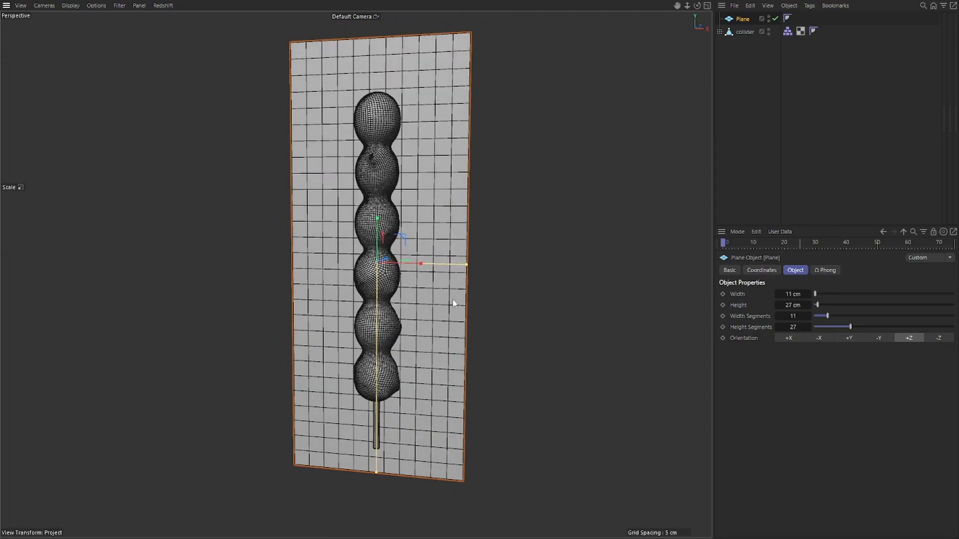
click(796, 316)
text(*2)
click(799, 327)
text(*2)
key(Return)
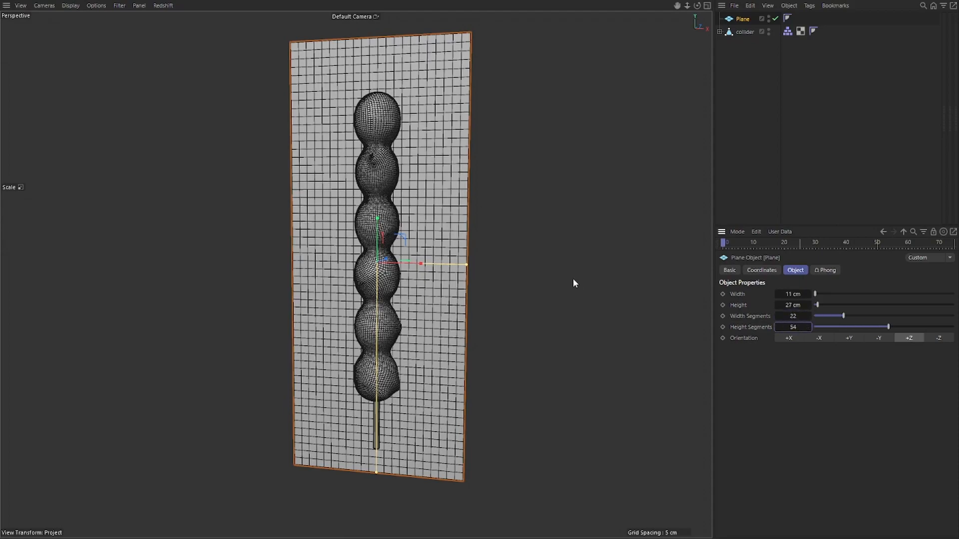
Add a Cloth simulation tag to the plane.
click(557, 277)
alt+drag(558, 277, 524, 264)
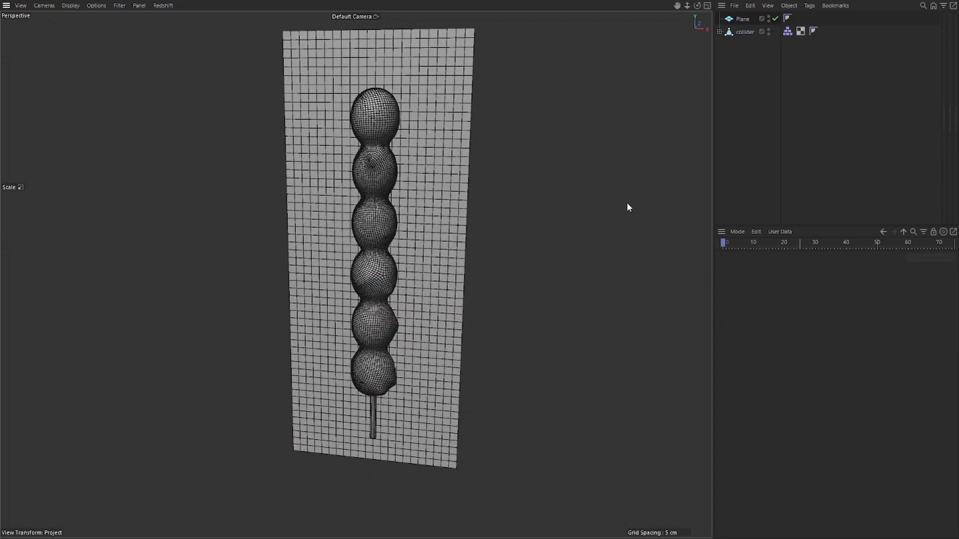
click(741, 18)
key(shift+c)
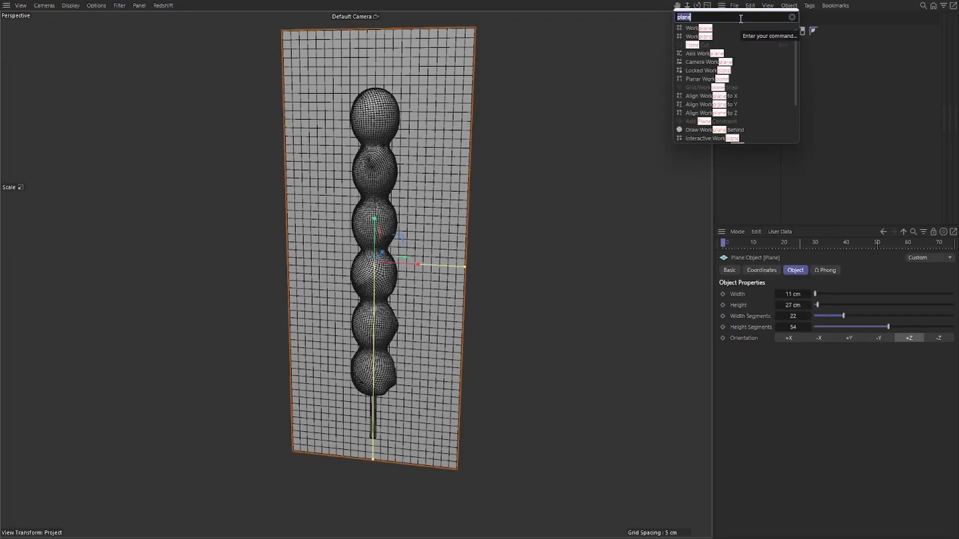
text(cloth)
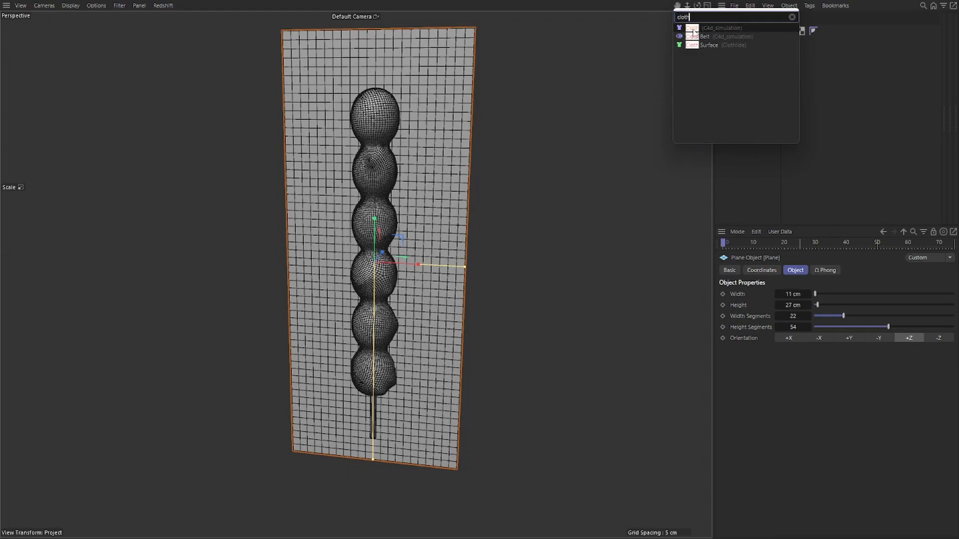
key(Return)
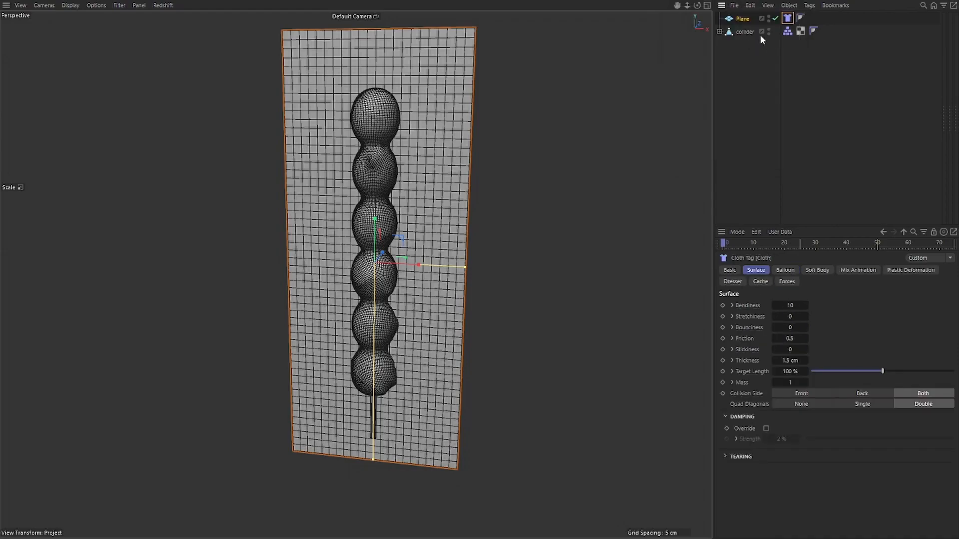
Play the cloth simulation, inspect how the plane falls around the collider, and return to frame 0.
mouse_move(477, 150)
alt+mouse_down()
mouse_move(444, 149)
mouse_move(467, 162)
alt+mouse_up()
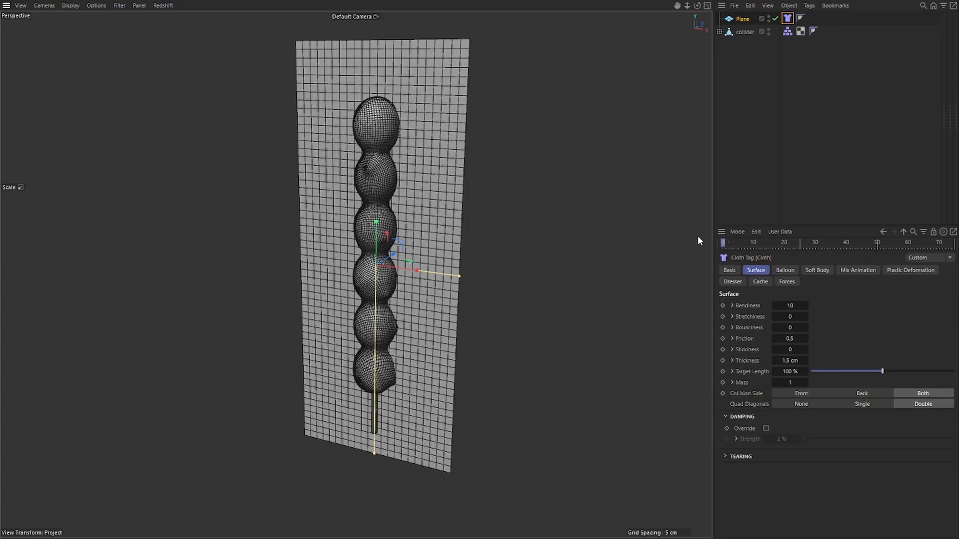
click(727, 245)
key(shift+f)
key(F8)
key(F8)
alt+drag(469, 183, 481, 129)
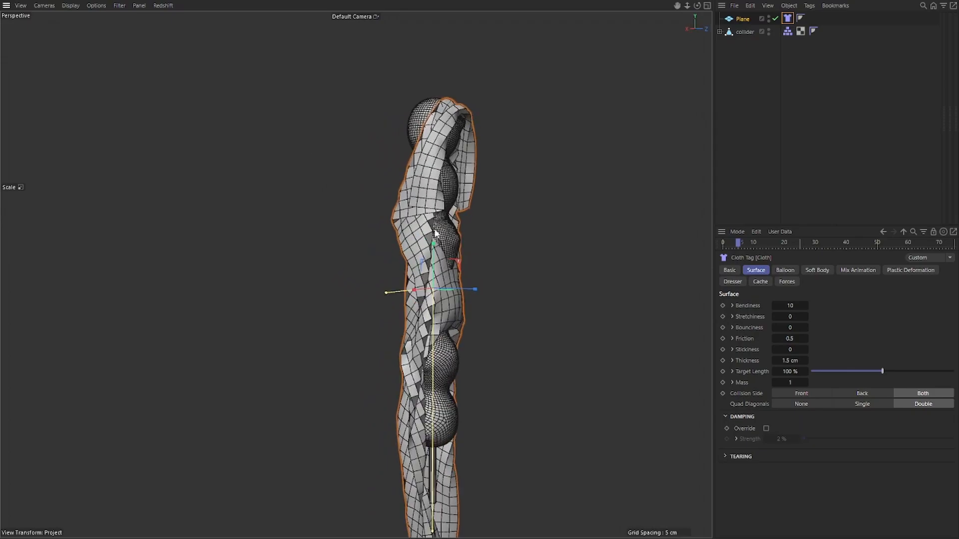
alt+drag(445, 324, 555, 313)
key(shift+f)
Add a Simulation Scene object to the project.
click(763, 154)
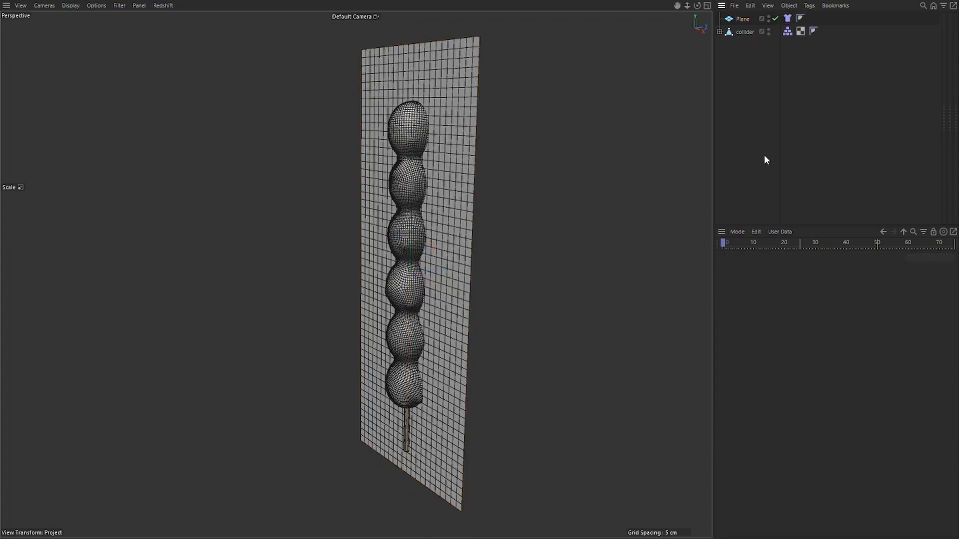
key(shift+c)
text(sim)
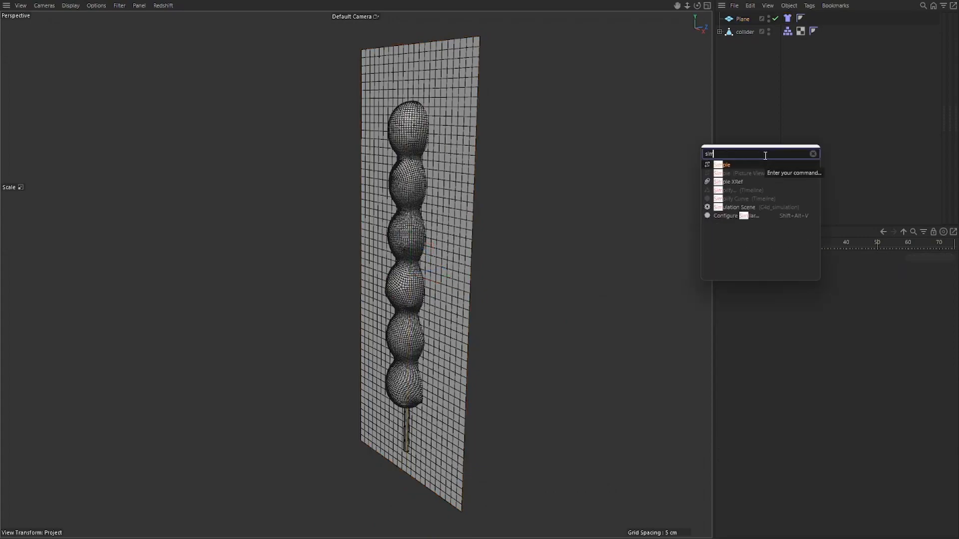
click(738, 207)
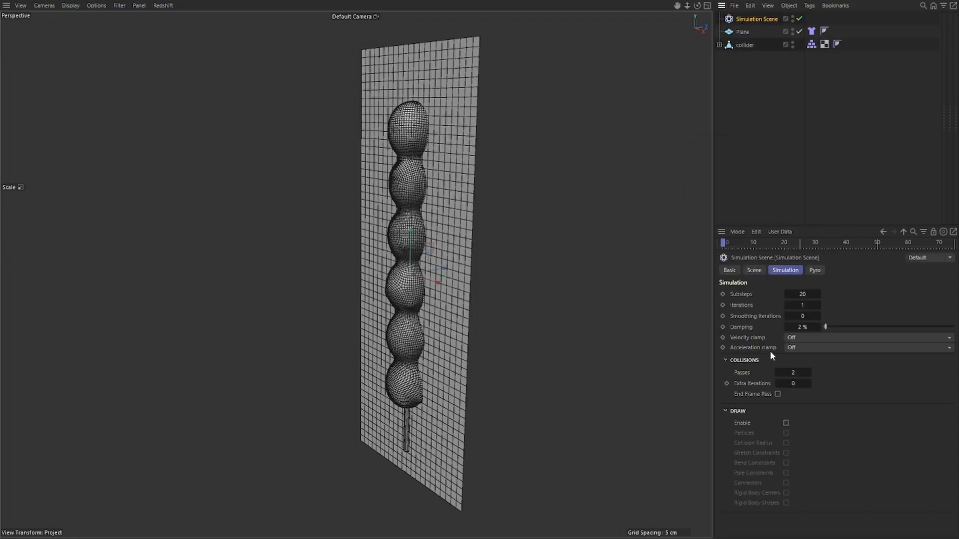
Set the Simulation Scene's gravity to 0 cm.
click(728, 270)
click(754, 270)
double_click(814, 313)
key(BackSpace)
text(0)
key(Return)
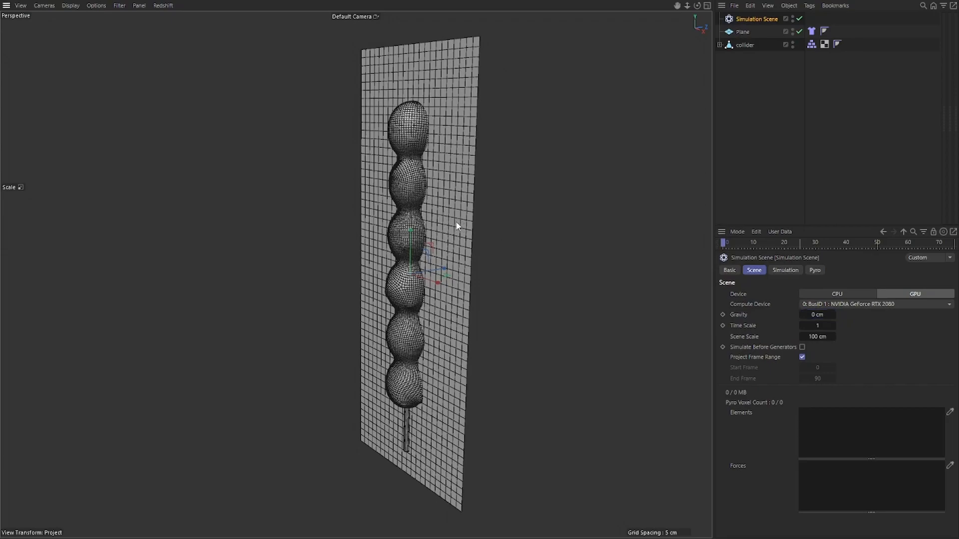
Add the plane's Cloth tag and the collider's Collider tag to the Simulation Scene's Elements list.
alt+middle_drag(458, 222, 445, 218)
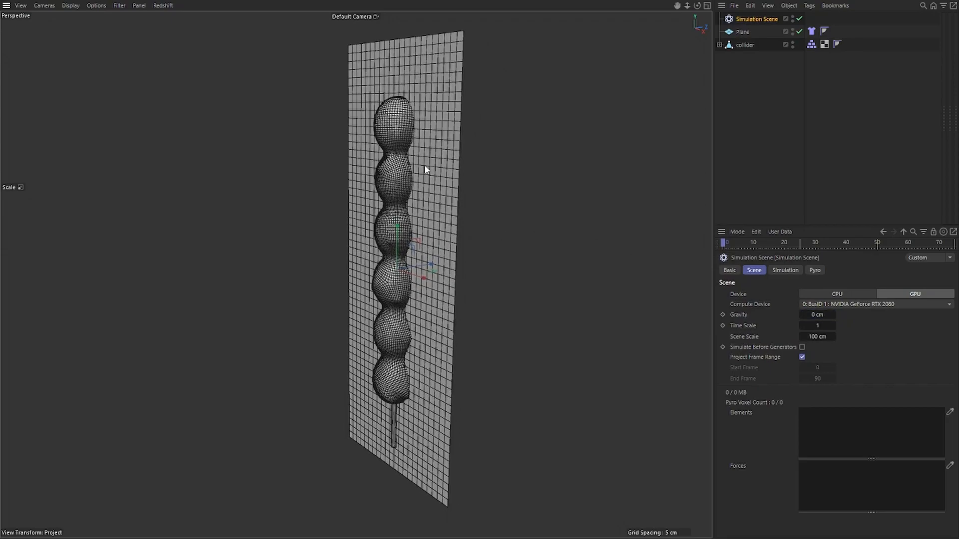
click(791, 271)
click(754, 271)
click(812, 33)
click(948, 413)
click(812, 45)
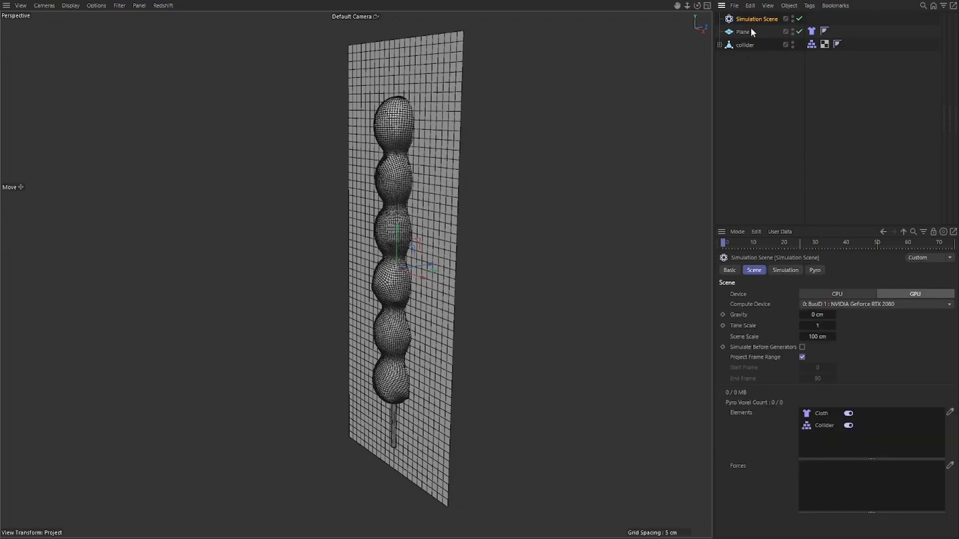
Play the cloth simulation without gravity, inspect the cloth's collision with the skewer, and return to frame 0.
click(812, 31)
key(F8)
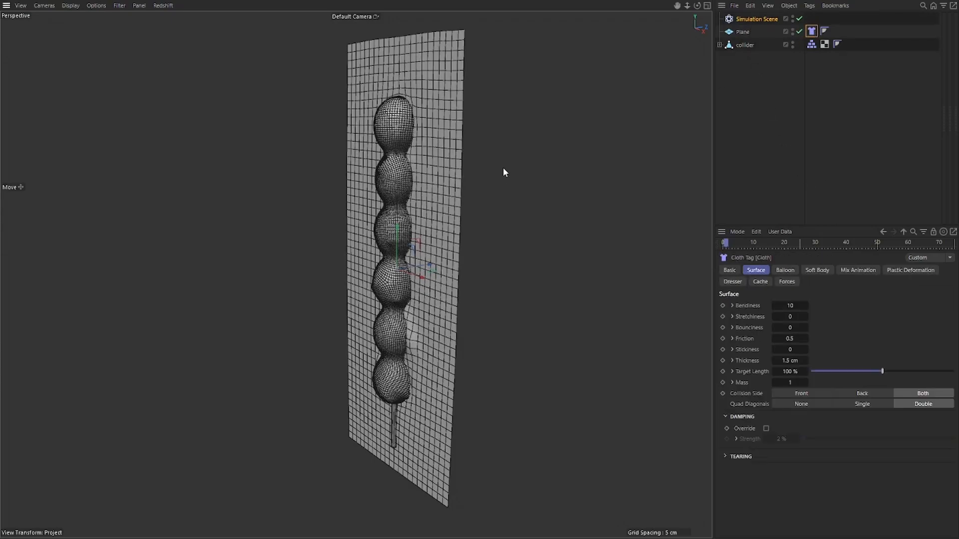
alt+drag(507, 167, 328, 186)
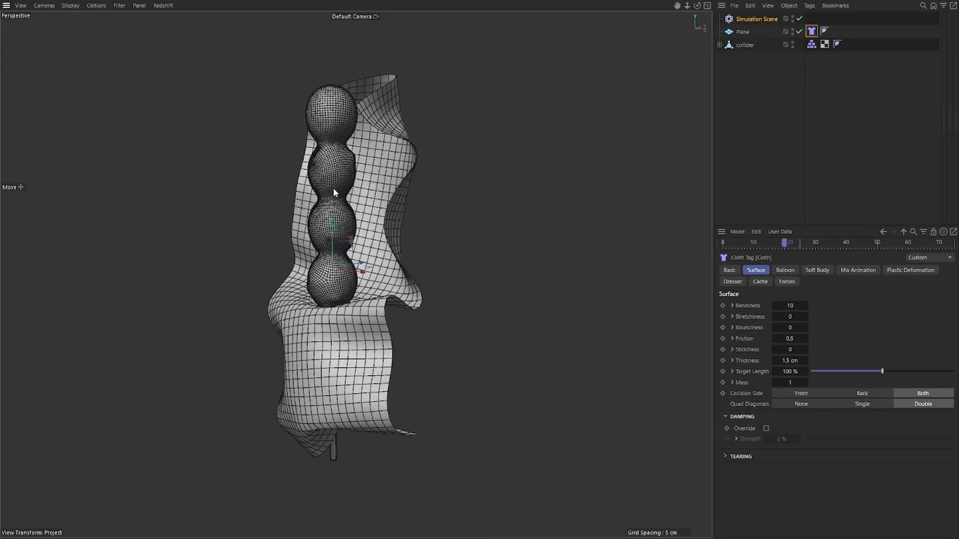
alt+middle_drag(328, 187, 393, 197)
scroll(393, 196, up, 1)
alt+drag(394, 197, 382, 199)
key(shift+f)
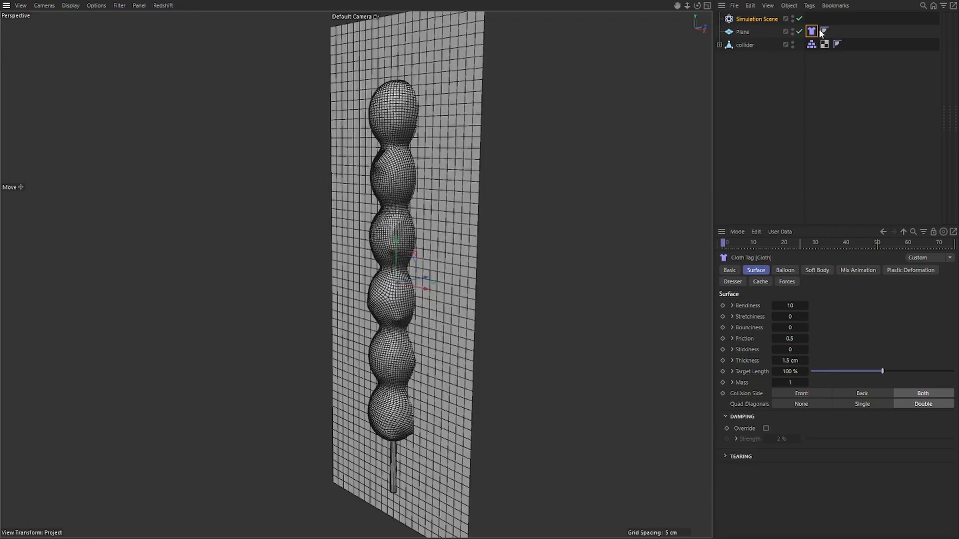
Set the Cloth tag's collision side to Front and its friction to 0.
click(797, 394)
double_click(795, 361)
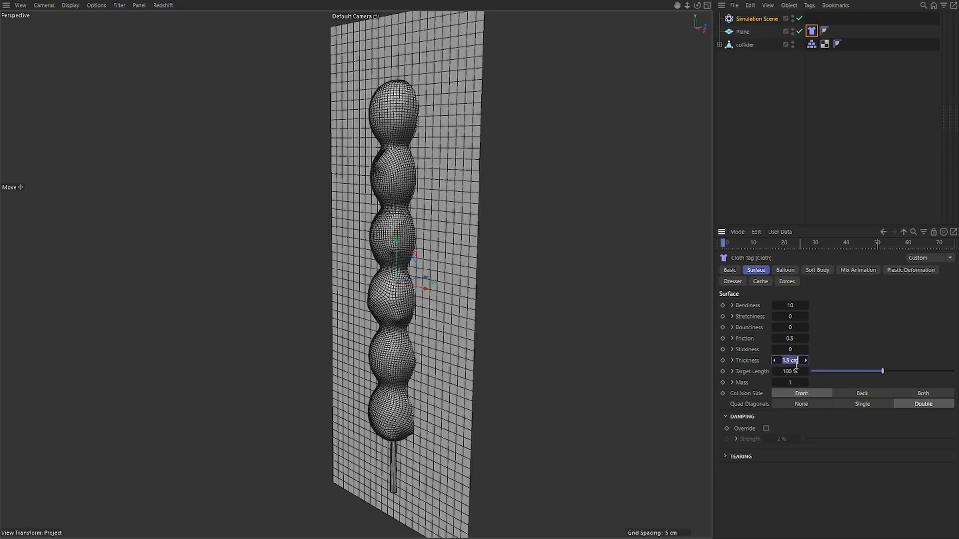
double_click(797, 339)
text(0)
Set the cloth's thickness to 0.01 cm and override its damping with a strength of 100%.
double_click(797, 361)
click(799, 361)
drag(800, 361, 779, 362)
text(1.43)
double_click(801, 361)
text(0.001)
key(Return)
click(793, 361)
key(BackSpace)
key(BackSpace)
text(1)
click(766, 429)
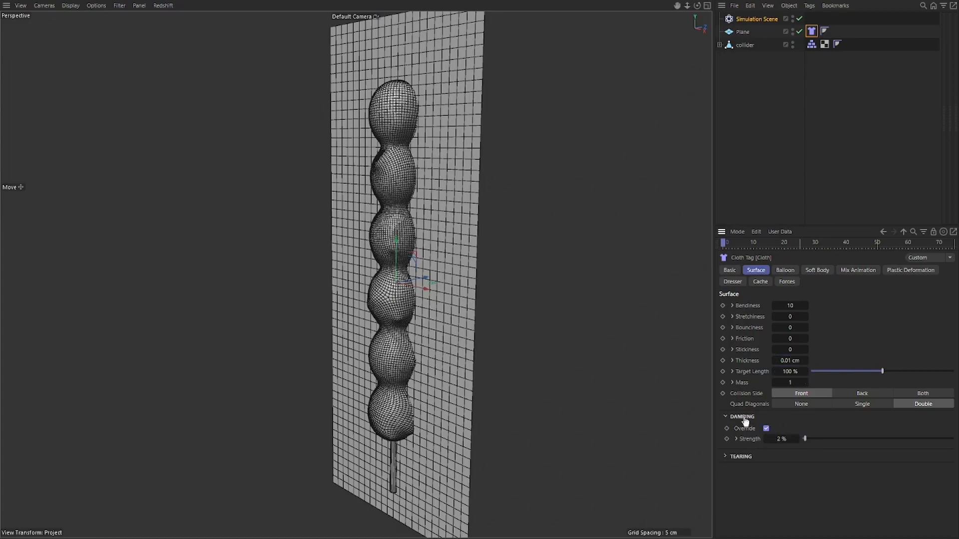
drag(805, 438, 953, 438)
Play the simulation with the new cloth settings, inspect the plane around the skewer, and return to frame 0.
click(777, 126)
key(F8)
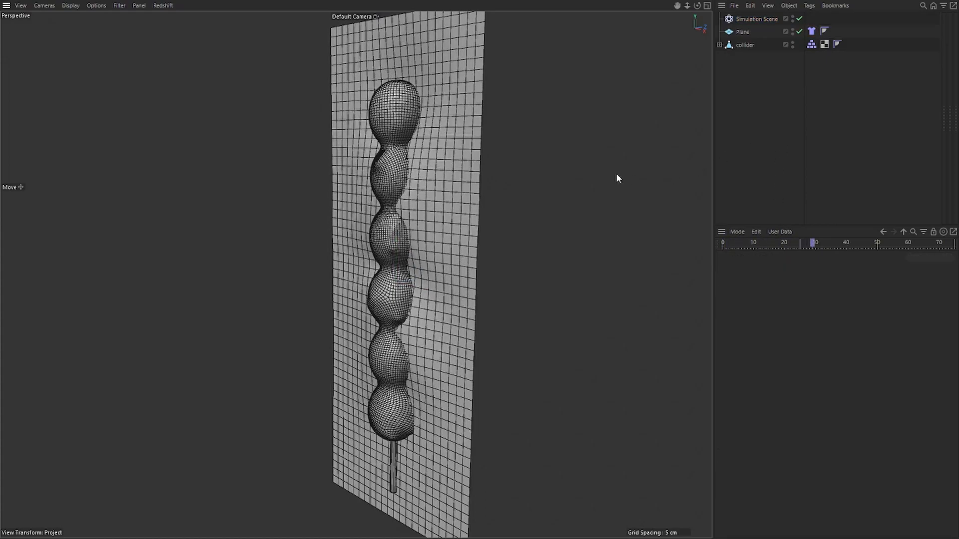
mouse_move(566, 179)
alt+mouse_down()
mouse_move(535, 179)
mouse_move(598, 189)
mouse_move(523, 182)
mouse_move(457, 205)
mouse_move(569, 196)
alt+mouse_up()
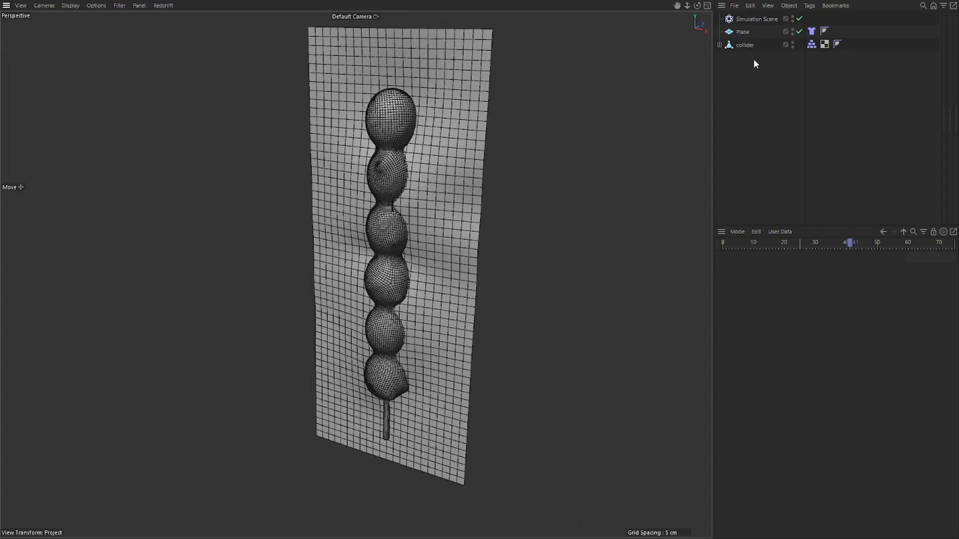
click(742, 33)
key(shift+f)
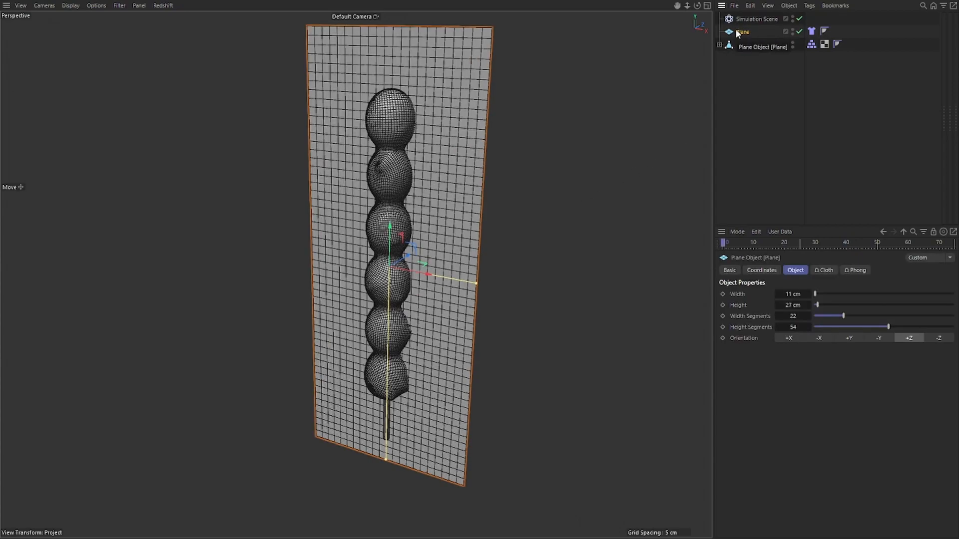
Add a Cloner as the parent of the plane.
key(shift+c)
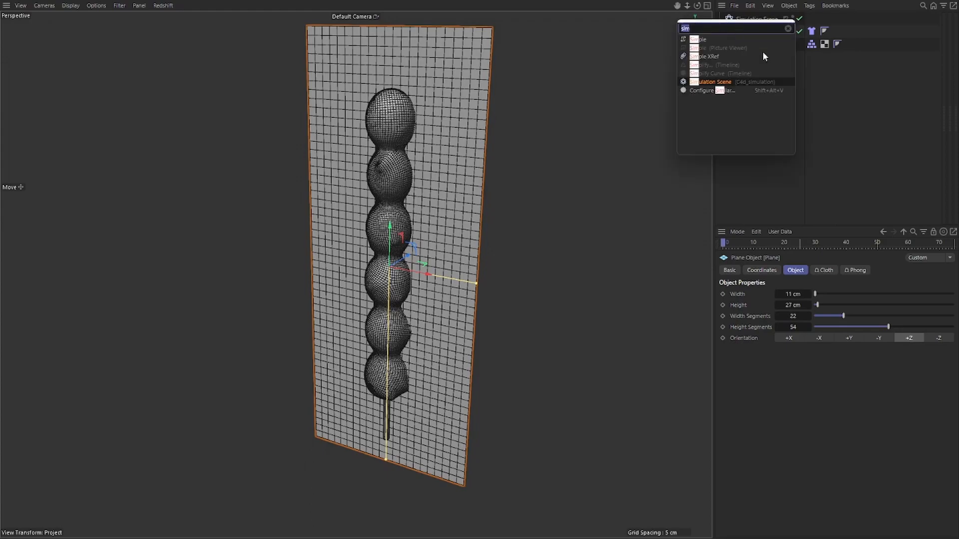
click(753, 170)
click(746, 32)
key(shift+c)
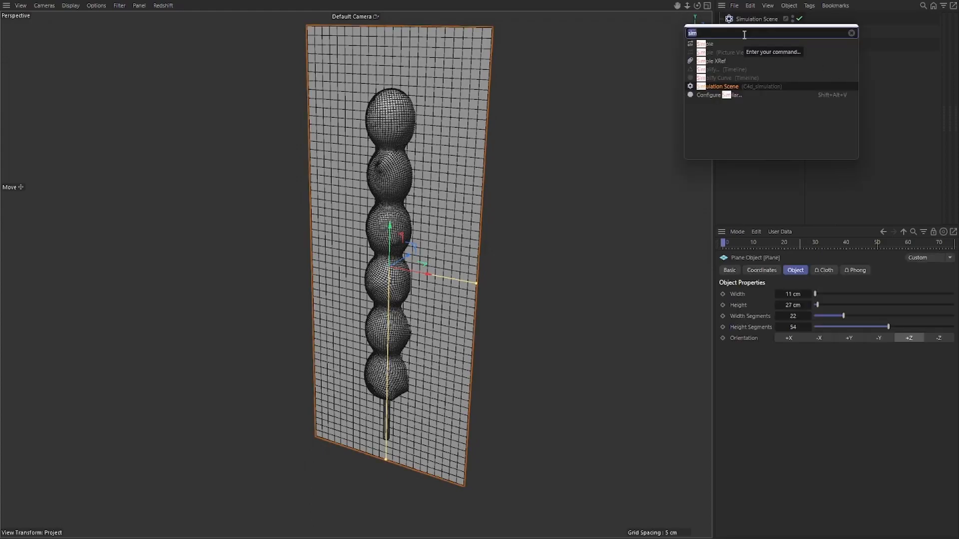
key(BackSpace)
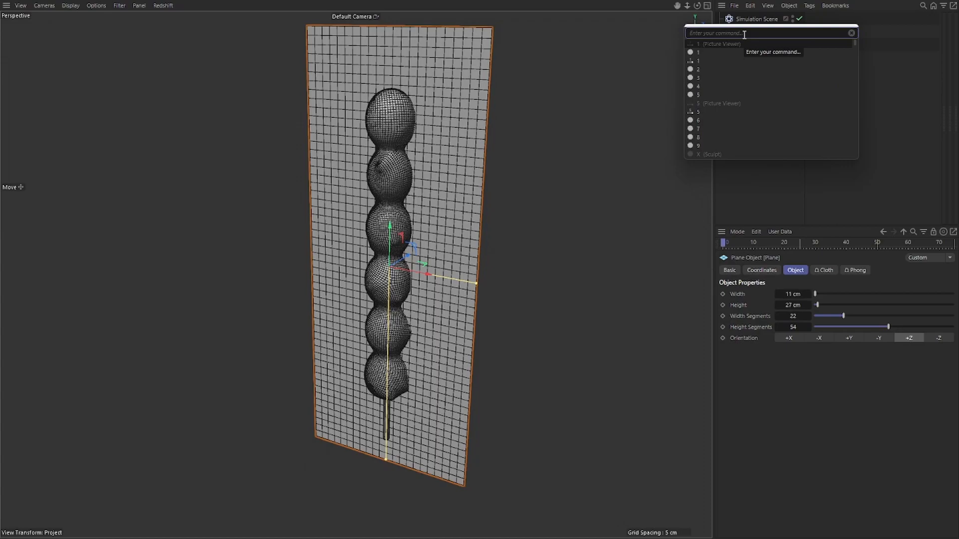
text(cloner)
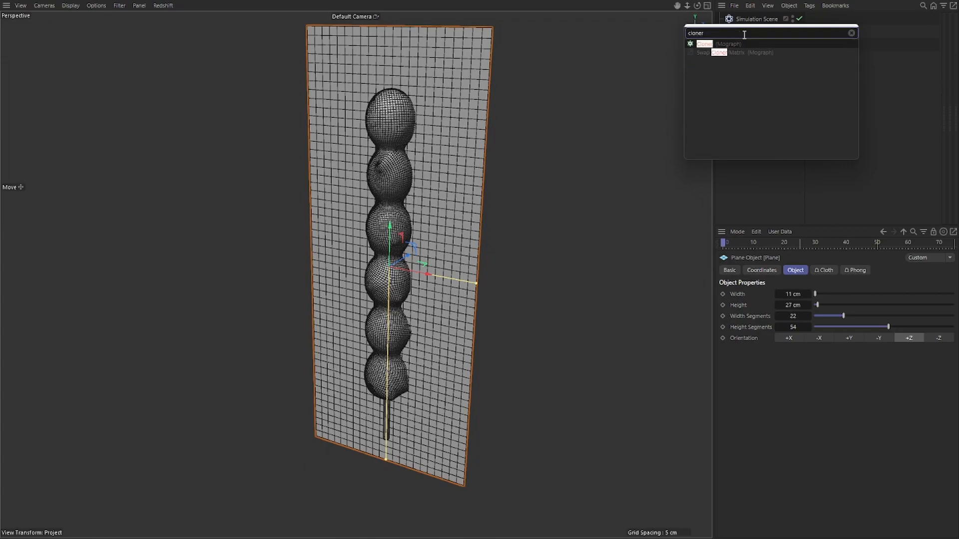
alt+click(705, 45)
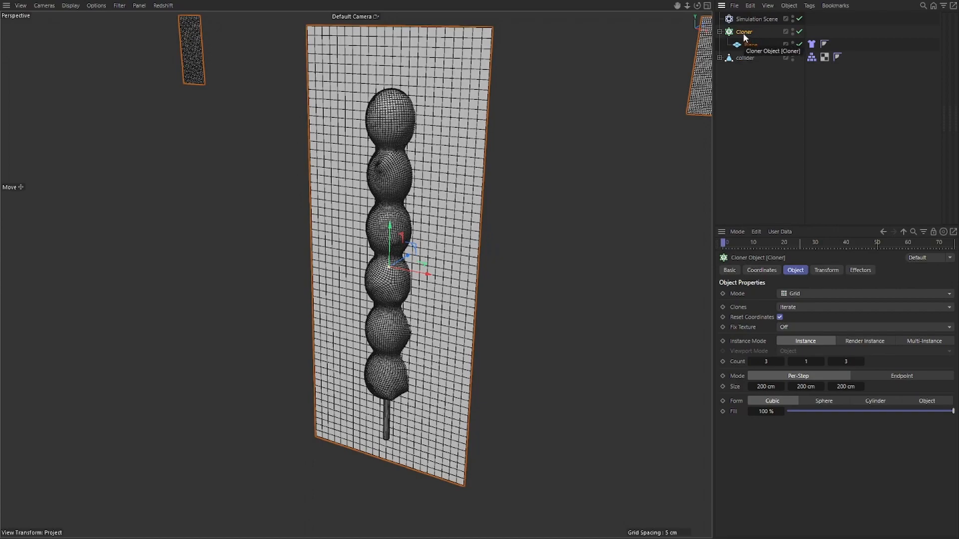
Switch the Cloner to Radial mode with a count of 2 and a radius of 6 cm.
click(799, 294)
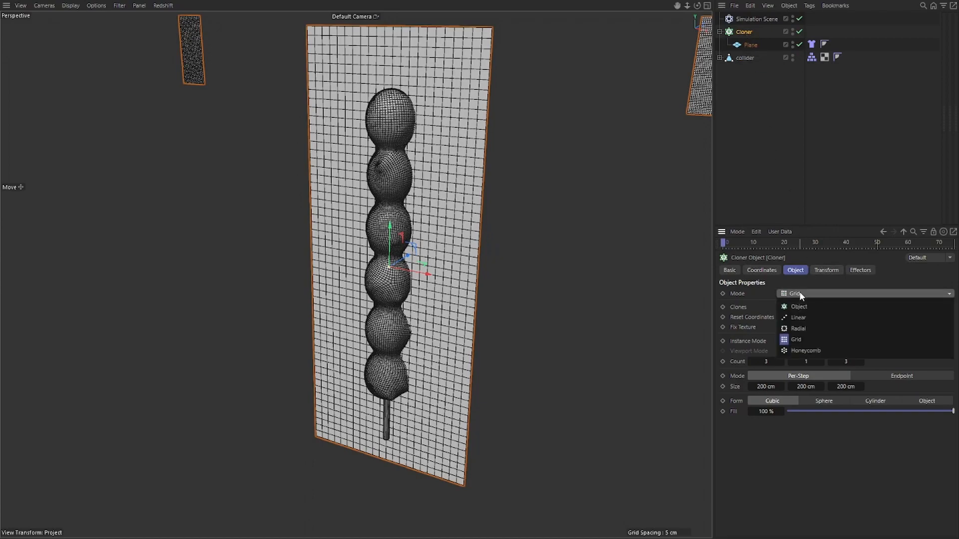
click(807, 328)
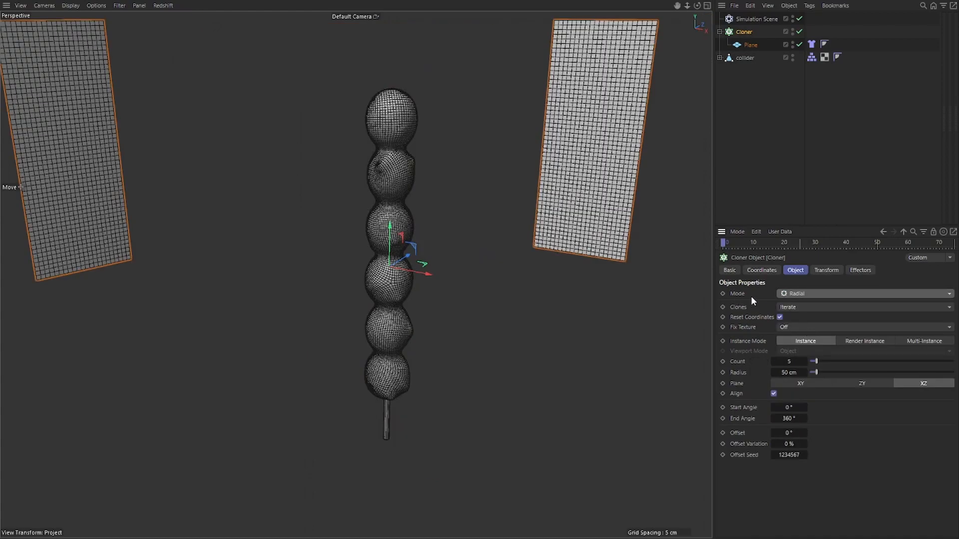
double_click(789, 362)
text(4)
key(Return)
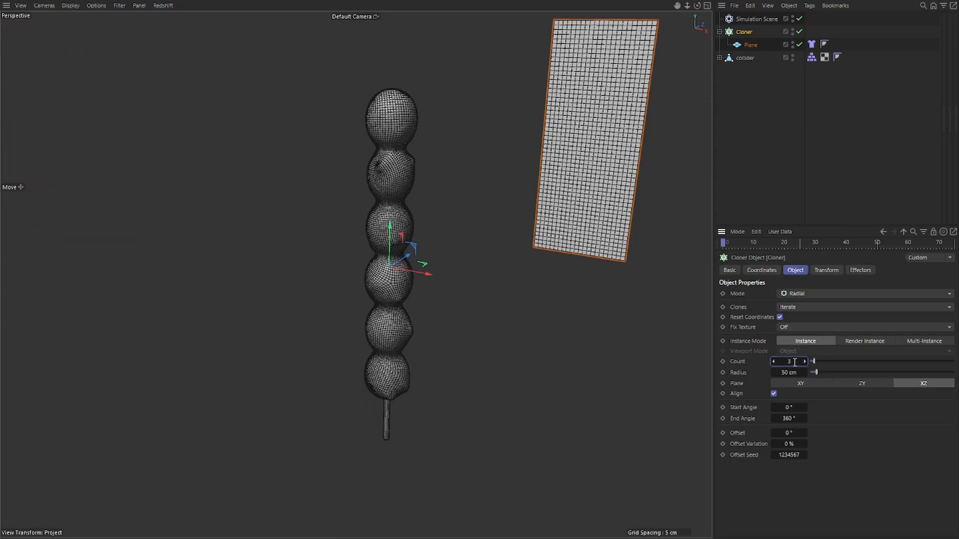
double_click(794, 373)
text(14)
key(Return)
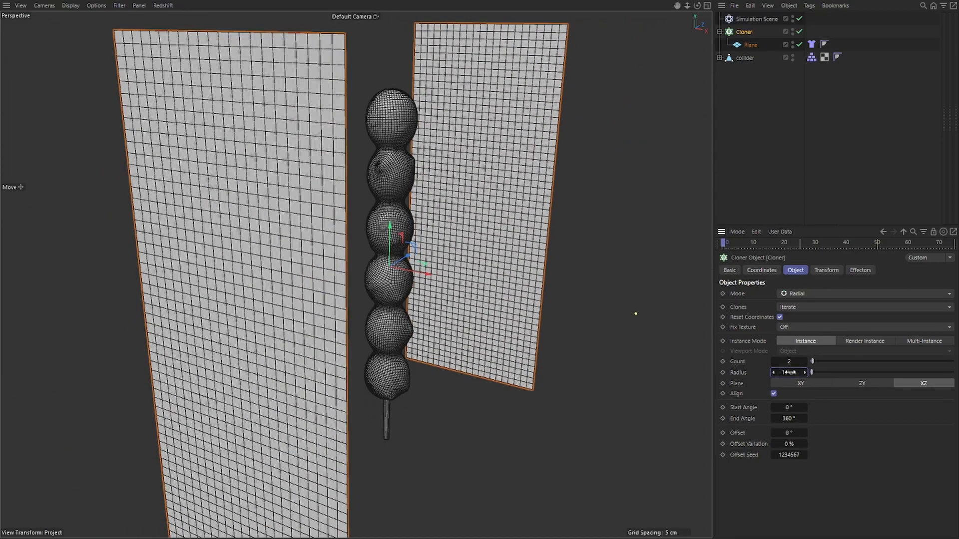
drag(794, 372, 790, 370)
Create a new material and set its base color to pure red.
key(shift+F2)
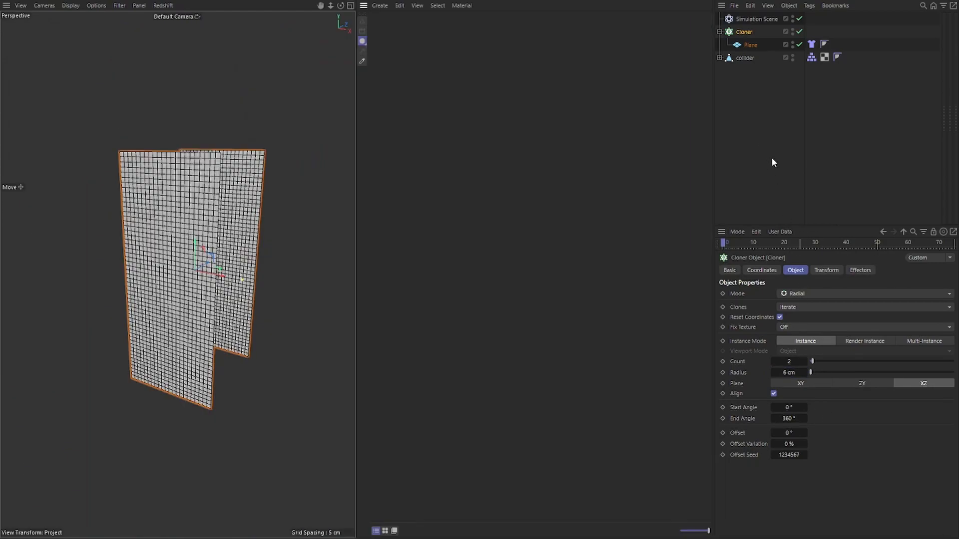
double_click(619, 149)
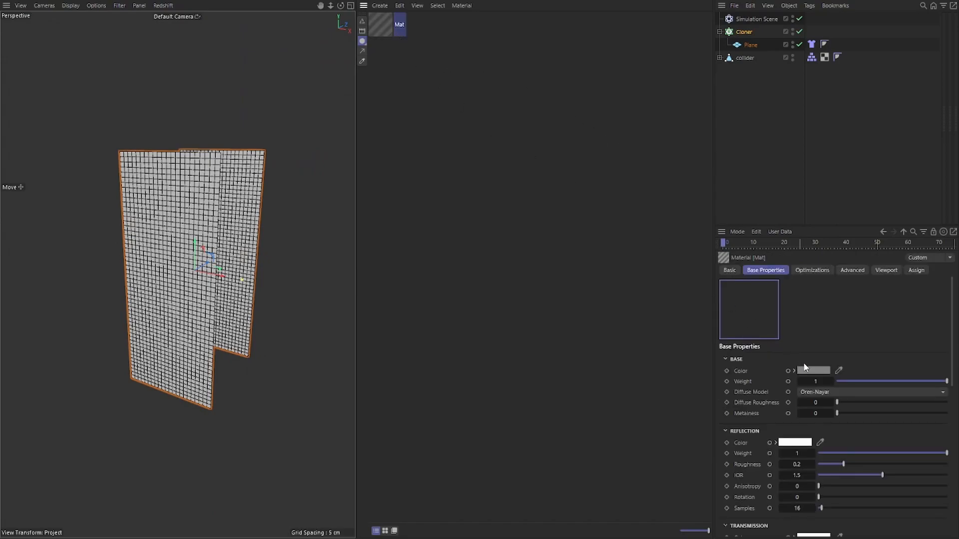
click(813, 371)
click(783, 422)
click(398, 78)
Duplicate the red material and change the copy's base color to green.
click(384, 26)
ctrl+drag(388, 27, 408, 85)
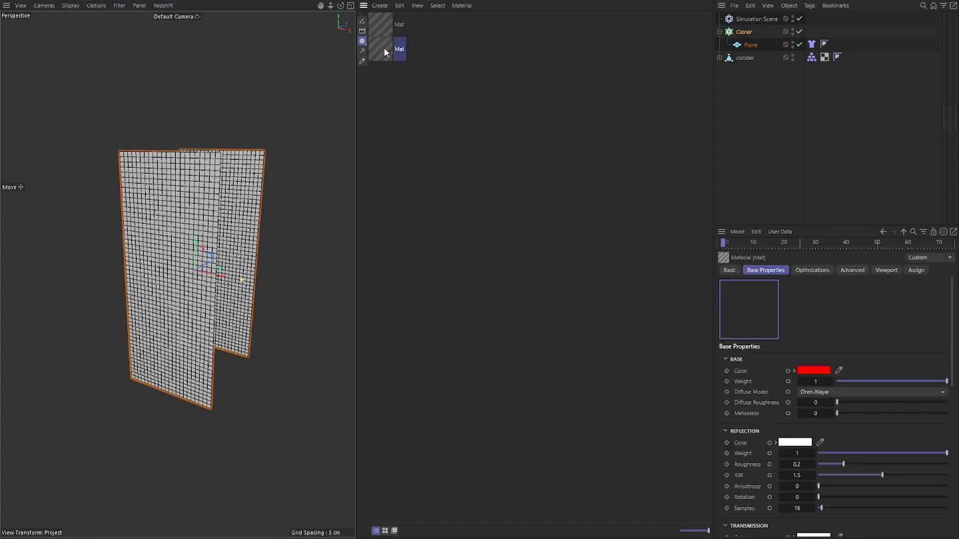
click(804, 370)
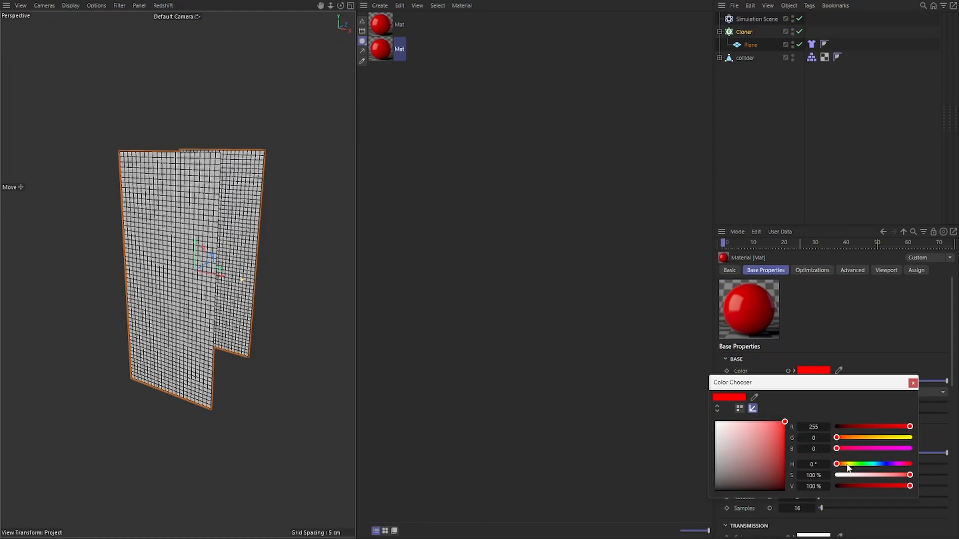
drag(860, 464, 866, 466)
click(413, 43)
Apply both the red and the green material to the Cloner.
click(388, 47)
shift+click(388, 22)
drag(388, 22, 744, 36)
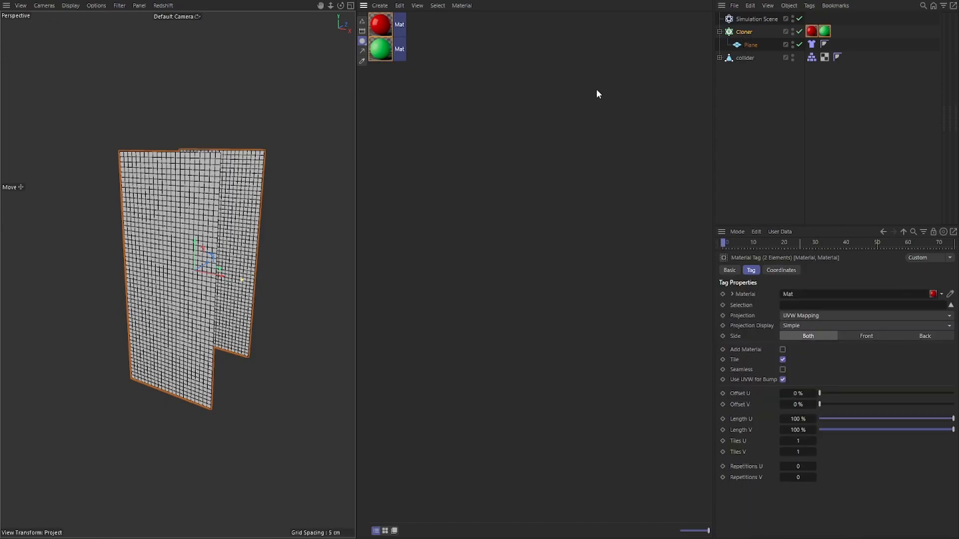
key(shift+F2)
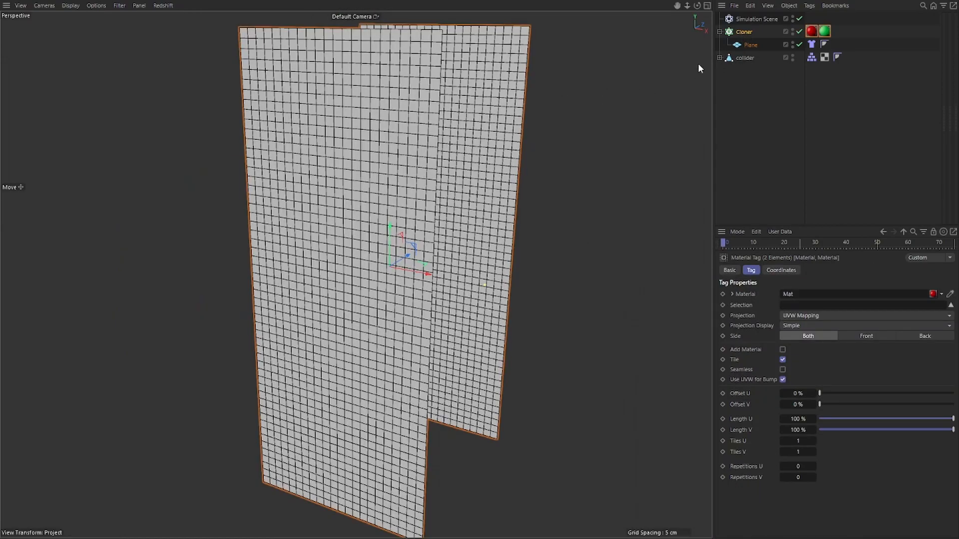
Limit the red material to the front side and the green material to the back side.
click(810, 32)
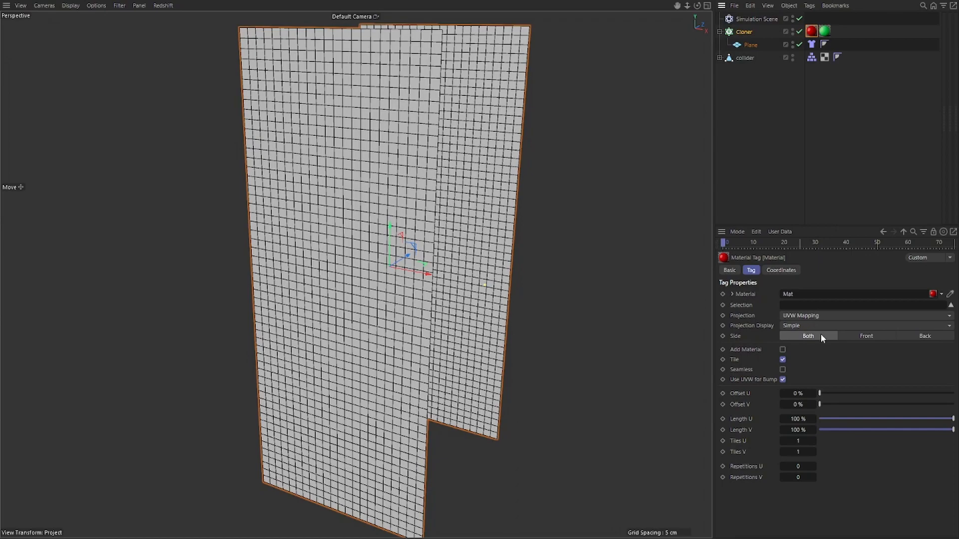
click(860, 339)
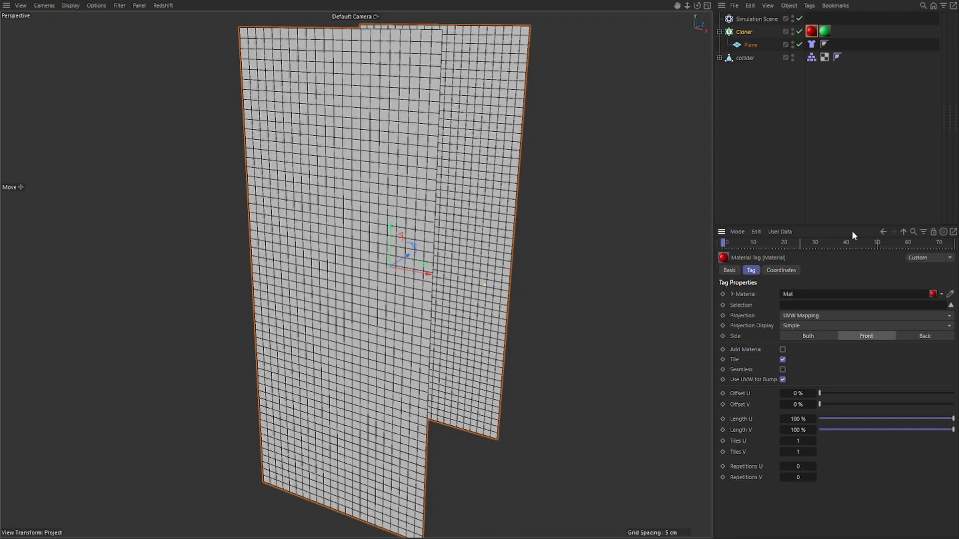
click(824, 32)
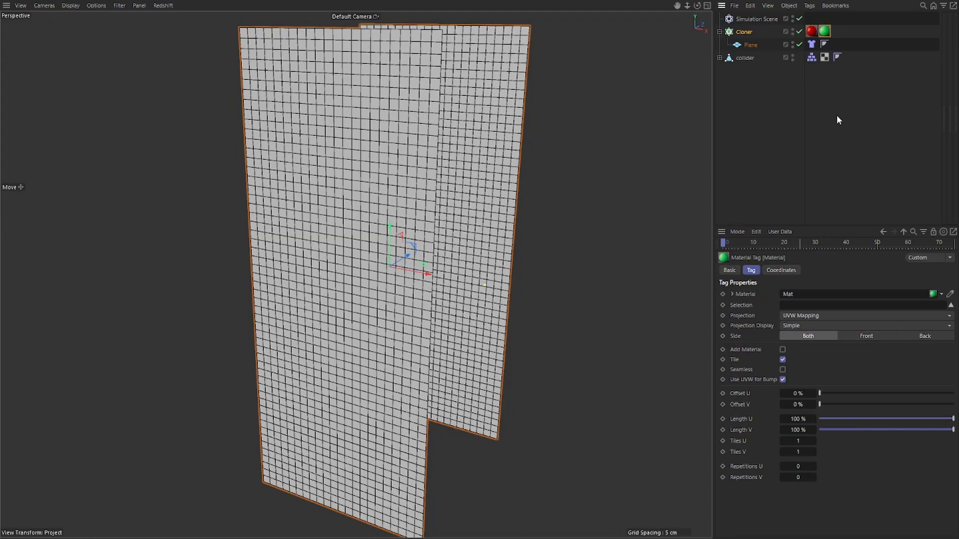
click(903, 337)
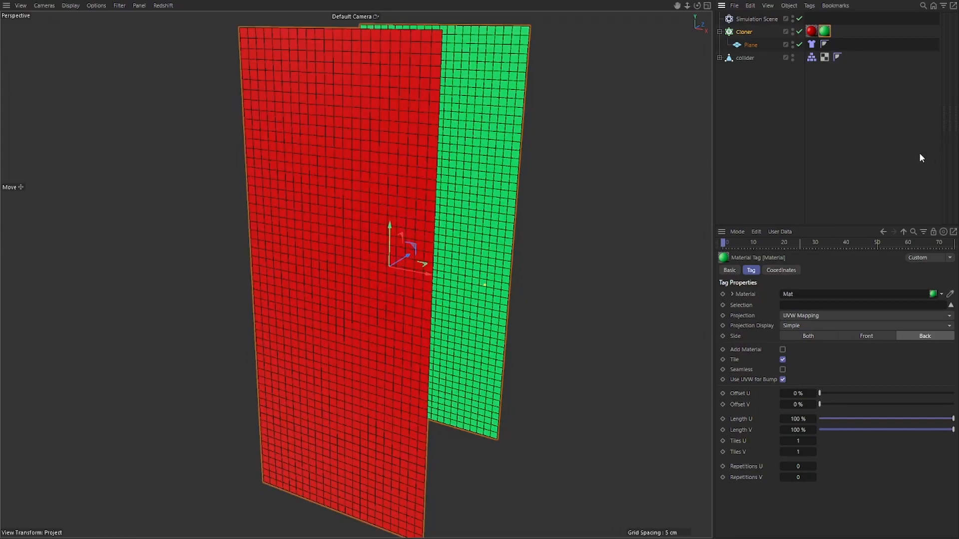
mouse_move(956, 157)
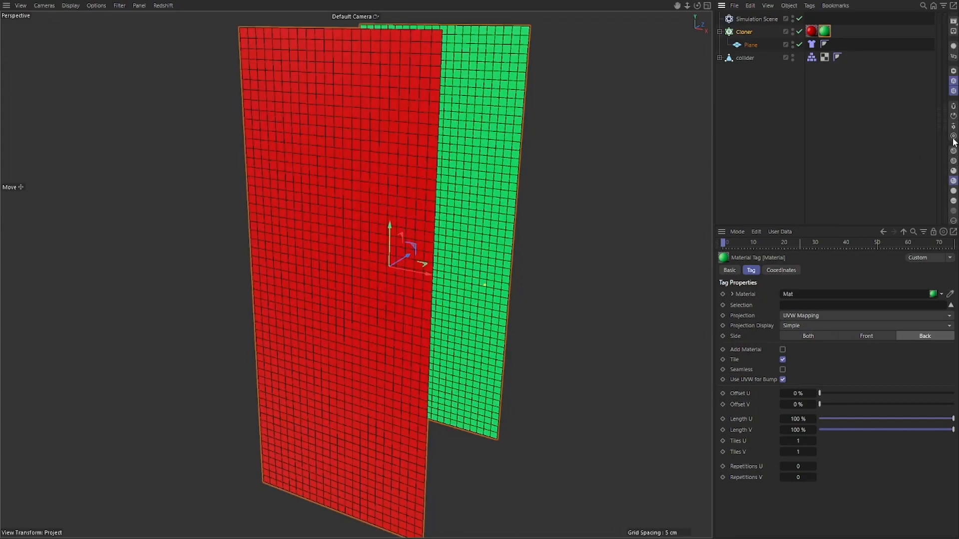
scroll(953, 164, up, 2)
scroll(955, 109, up, 2)
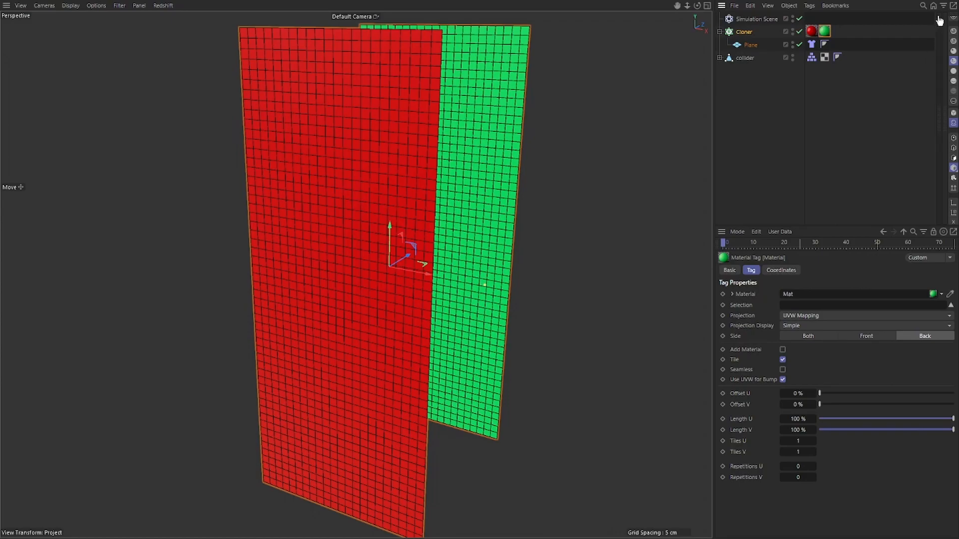
Set the Cloner's radius to 0 cm to place both cloned planes at the center.
alt+drag(486, 160, 544, 193)
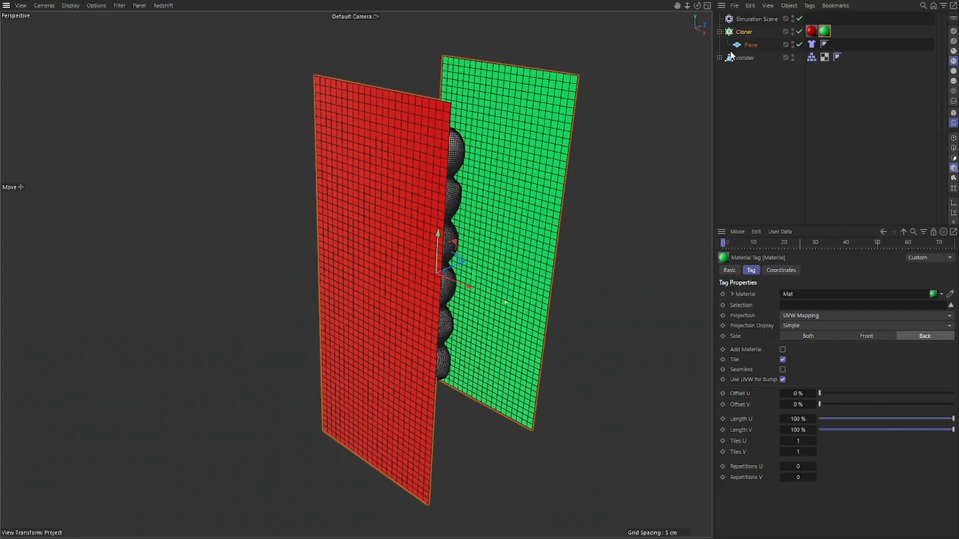
click(742, 34)
double_click(789, 372)
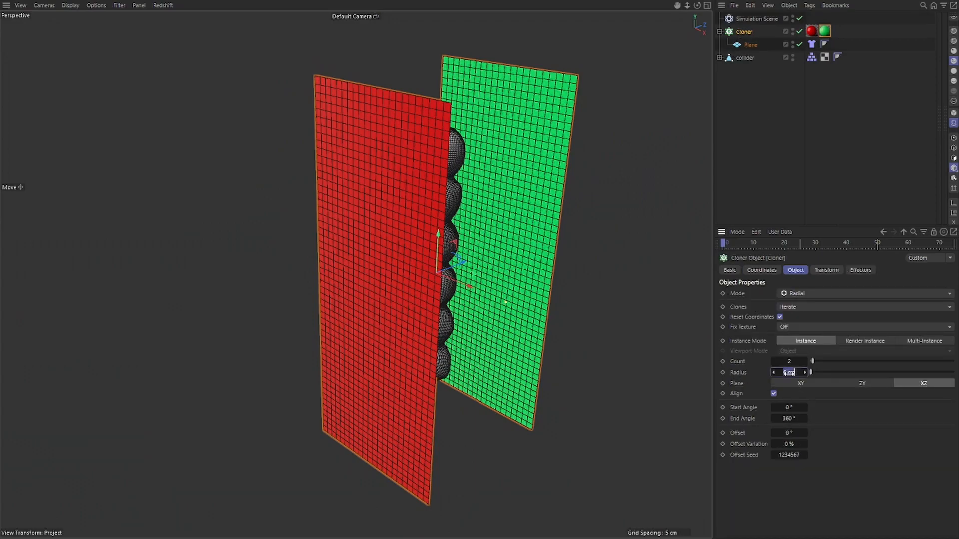
text(0)
key(Return)
alt+drag(559, 265, 517, 279)
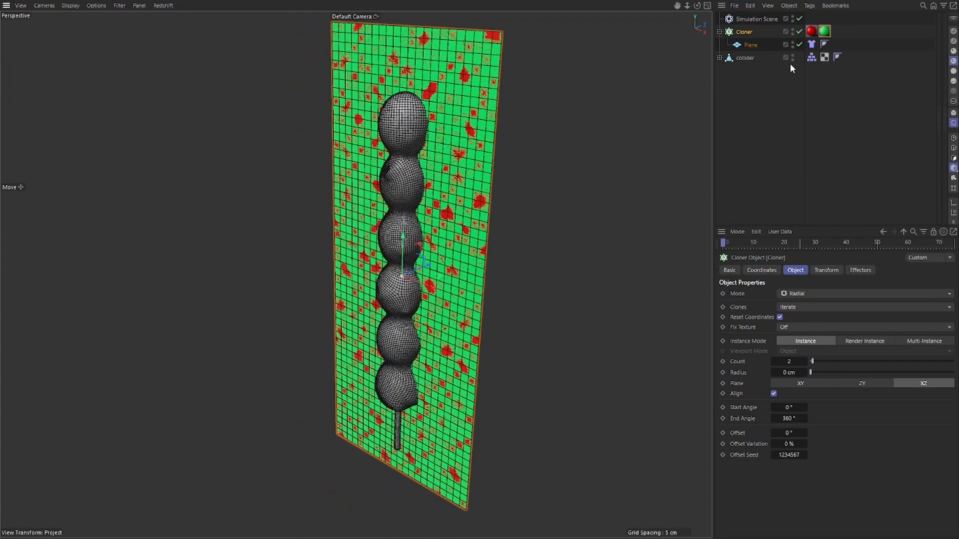
Review the Cloth tag's surface settings, test-play the simulation of the cloned planes, and return to frame 0.
click(811, 45)
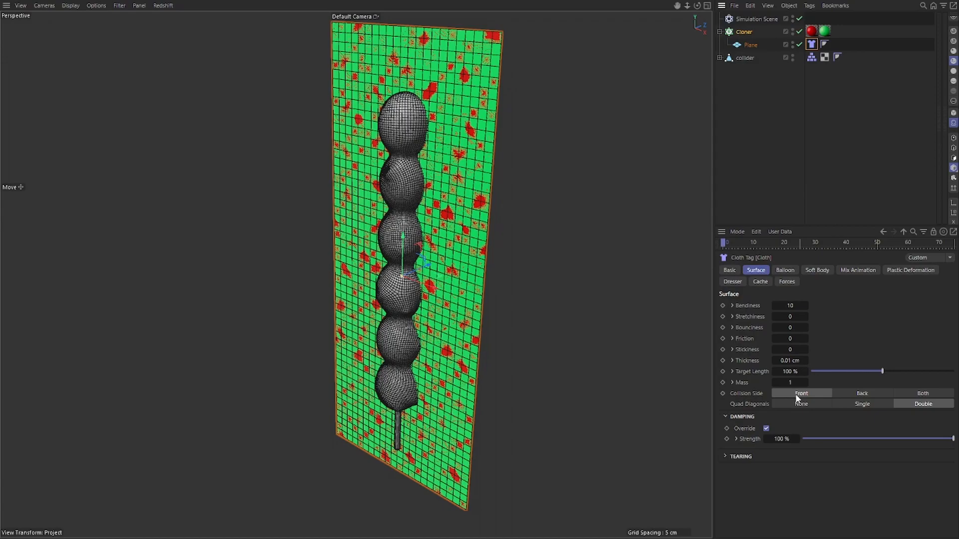
click(743, 33)
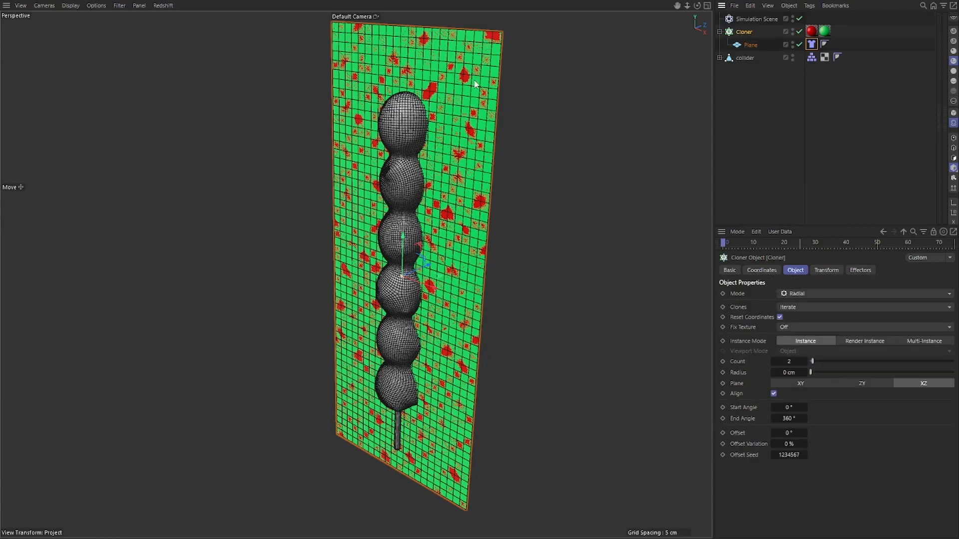
alt+drag(487, 105, 474, 137)
key(F8)
key(F8)
key(shift+f)
click(767, 88)
click(747, 34)
key(F8)
key(F8)
key(shift+f)
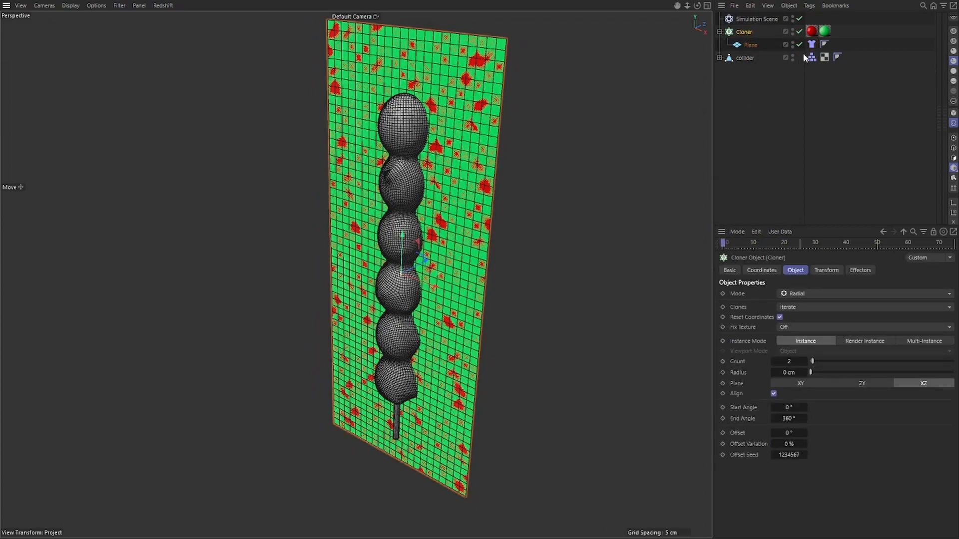
Move the Cloth tag from the plane to the Cloner.
drag(812, 44, 810, 31)
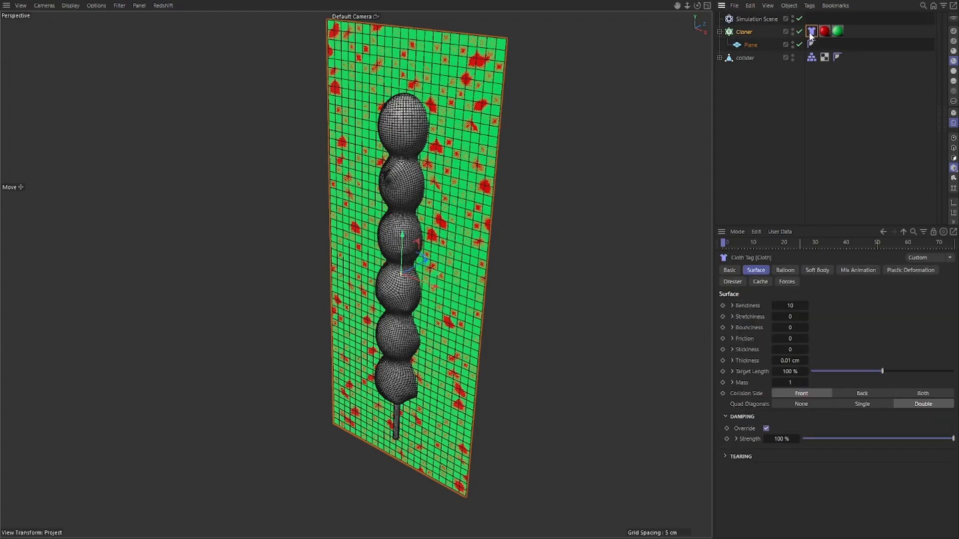
click(787, 82)
Play the simulation with the Cloner as cloth and examine the collision with the skewer from several angles.
key(F8)
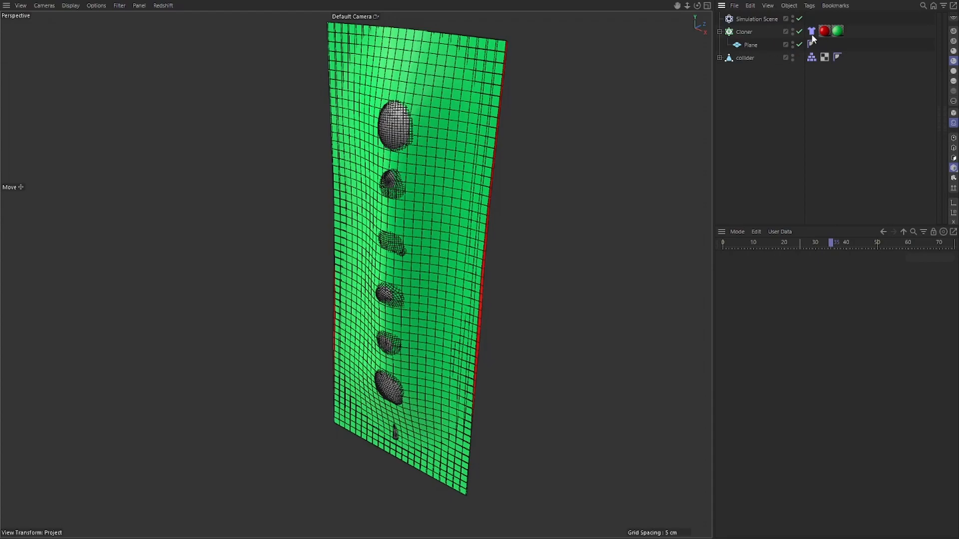
alt+drag(505, 131, 411, 98)
key(F8)
alt+drag(505, 276, 508, 90)
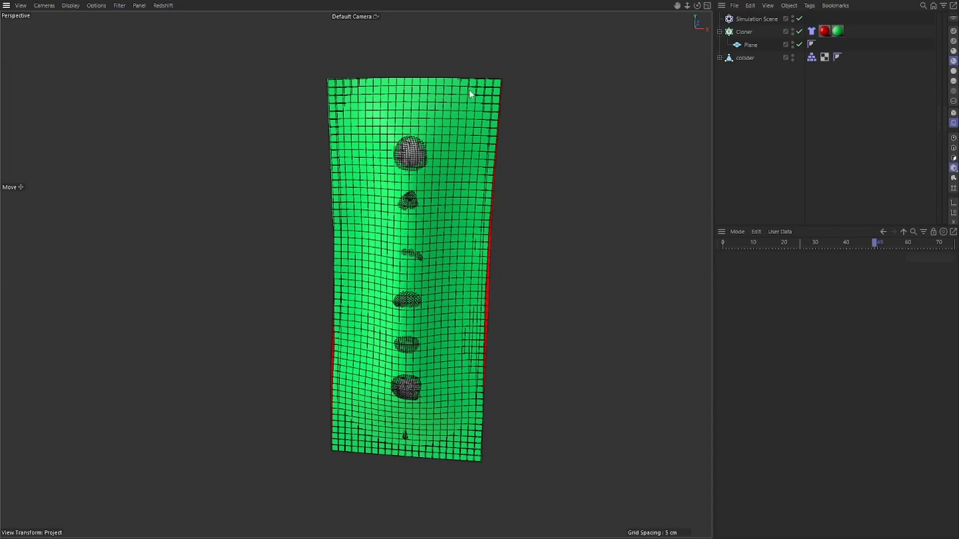
Return the simulation to frame 0 and view the cloned planes and skewer at an angle.
scroll(467, 106, up, 1)
alt+drag(466, 102, 457, 107)
key(shift+f)
alt+drag(497, 138, 469, 162)
alt+middle_drag(471, 166, 463, 146)
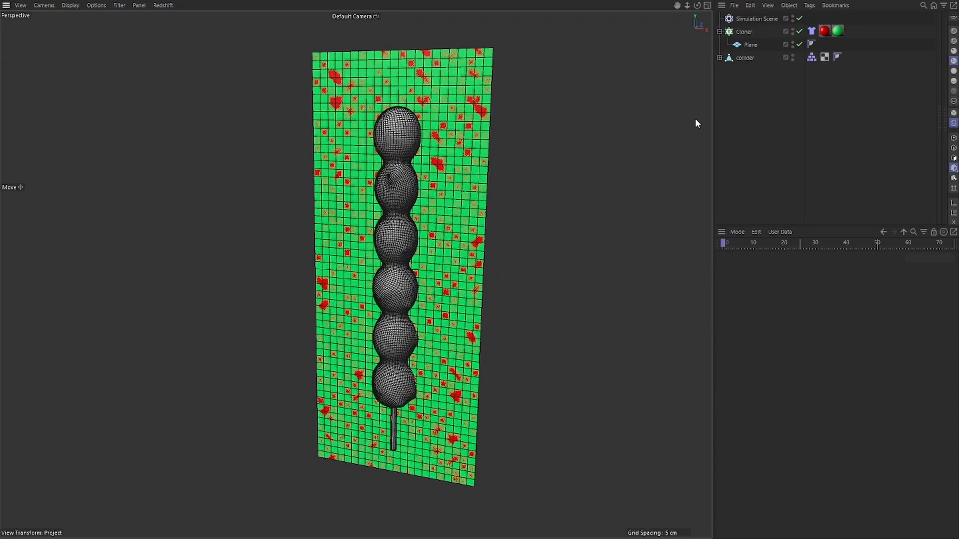
Add a Point Selection tag to the Cloner.
click(744, 32)
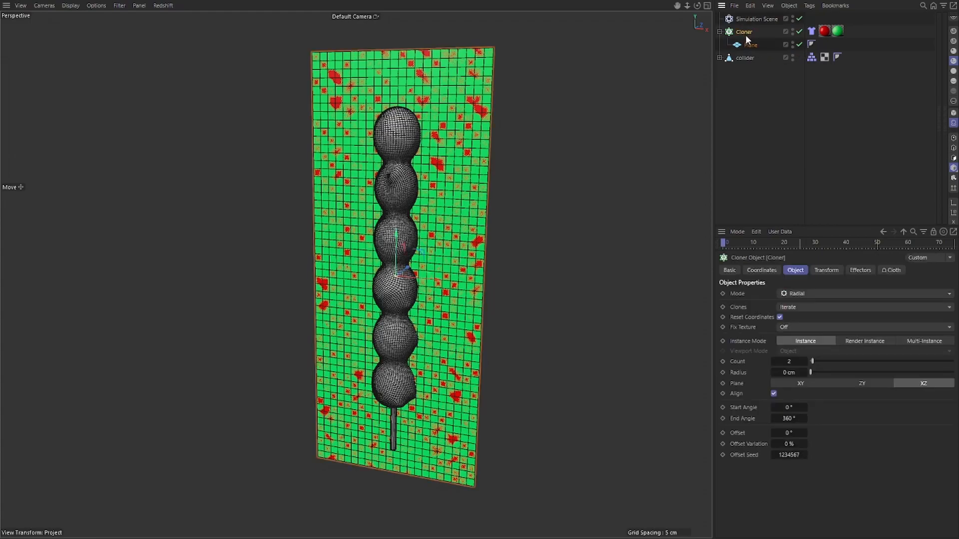
key(shift+c)
text(poin)
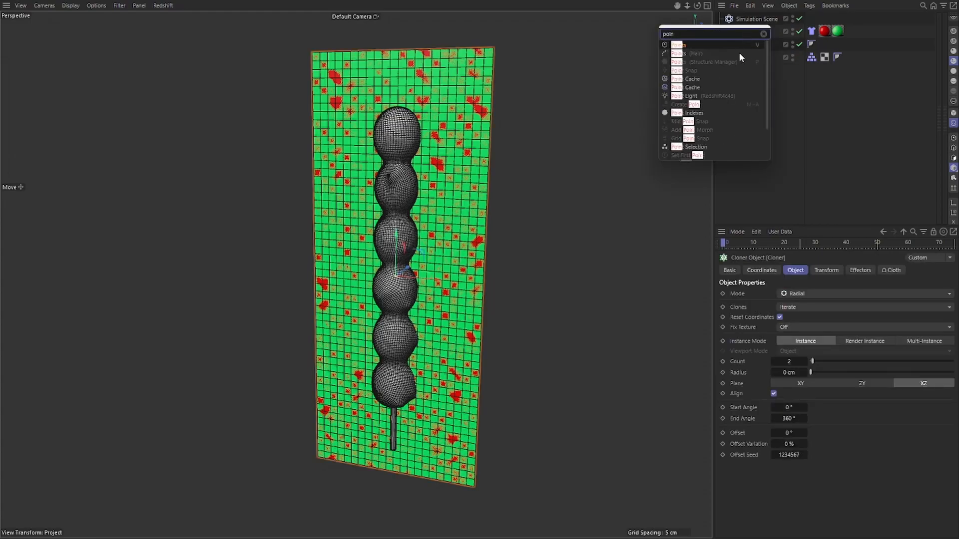
scroll(697, 148, down, 2)
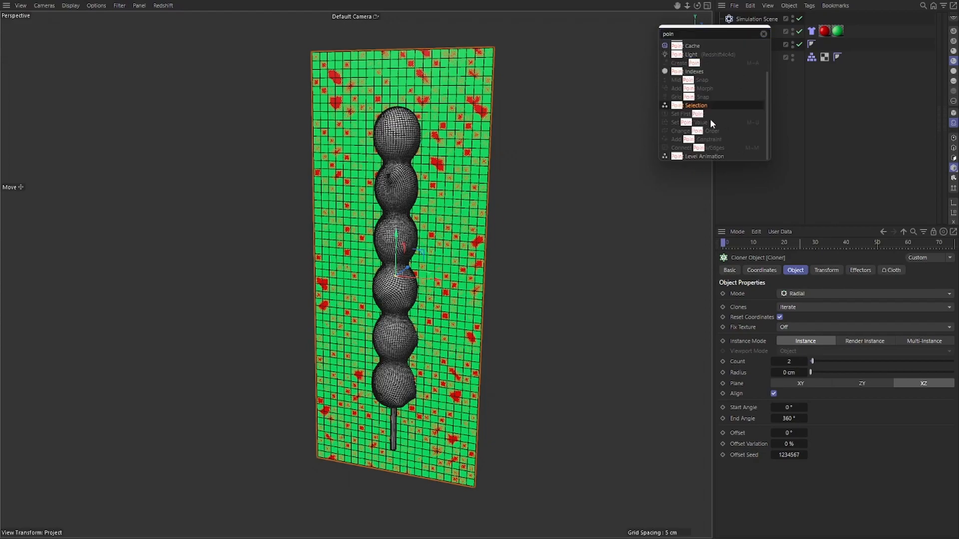
click(691, 106)
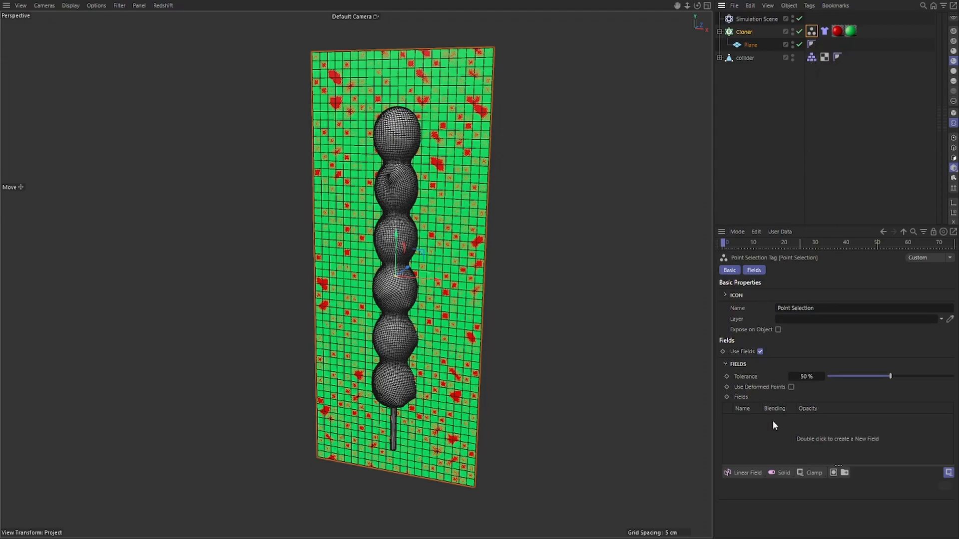
Add a Box Field to the Point Selection tag and scale it down uniformly to a size of about 4.4 cm.
click(748, 473)
click(749, 375)
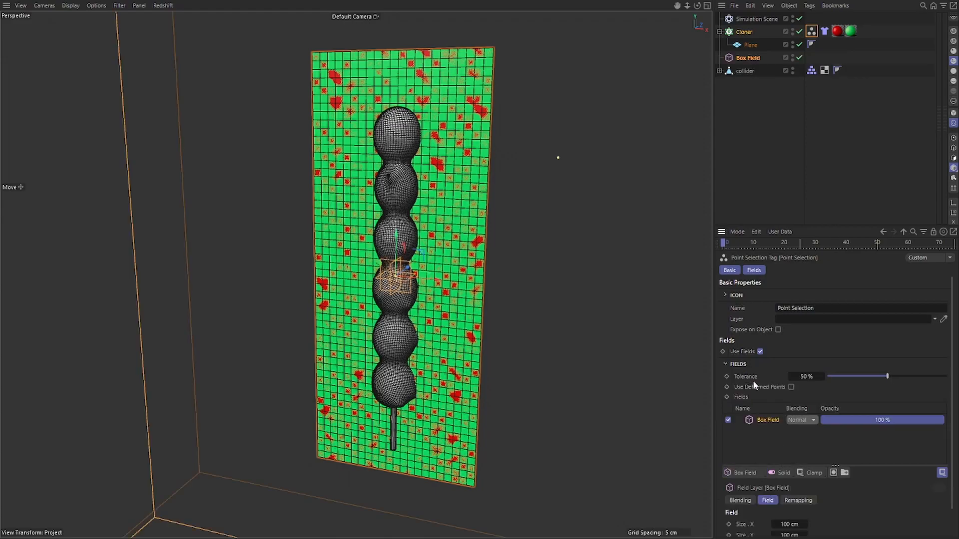
key(t)
drag(536, 223, 252, 348)
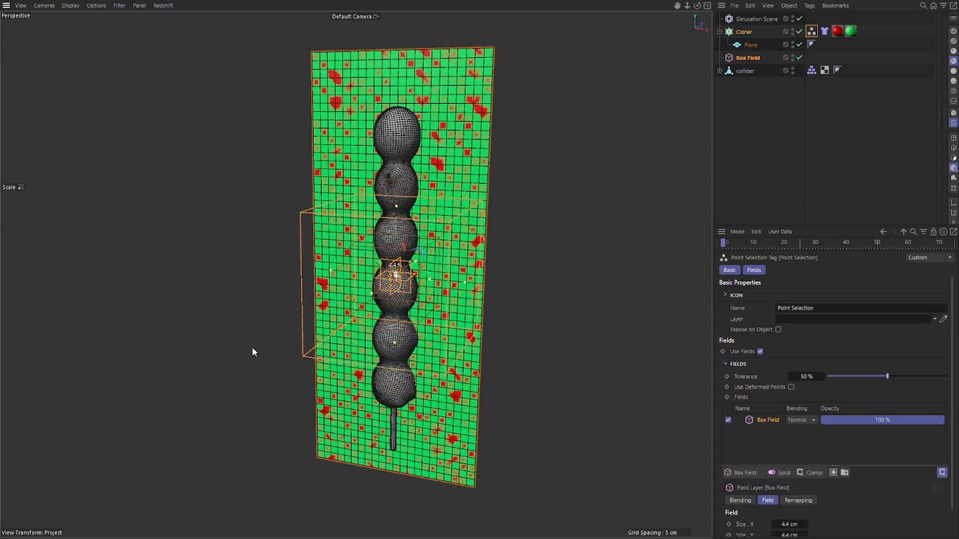
mouse_move(323, 332)
alt+mouse_down()
mouse_move(384, 316)
mouse_move(402, 232)
mouse_move(377, 233)
mouse_move(342, 252)
mouse_move(415, 274)
mouse_move(459, 272)
mouse_move(425, 284)
alt+mouse_up()
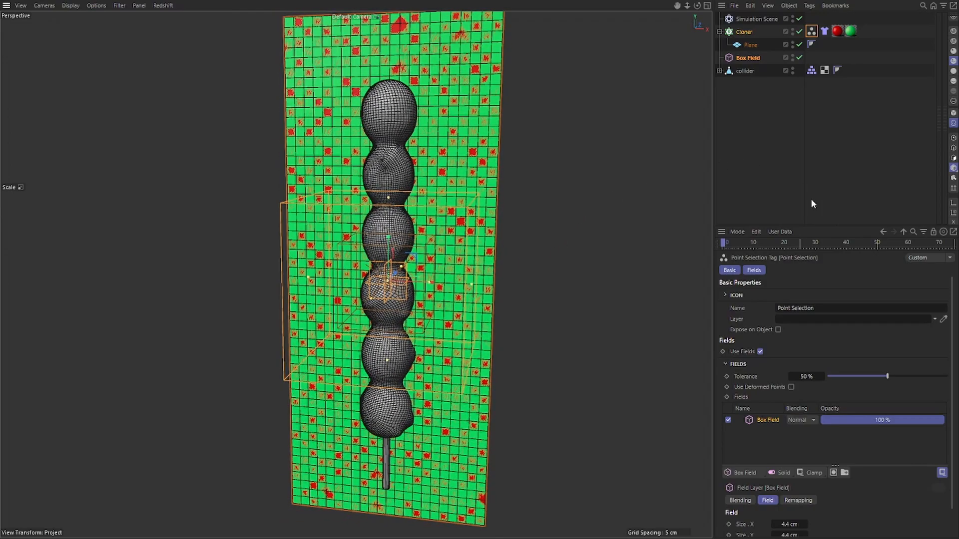
Turn off the material colours in the viewport and examine the planes' outer edges around the Box Field.
click(954, 125)
scroll(492, 169, down, 2)
alt+middle_drag(491, 170, 489, 163)
alt+drag(463, 209, 397, 227)
scroll(428, 223, up, 2)
alt+drag(440, 260, 490, 262)
scroll(480, 250, down, 3)
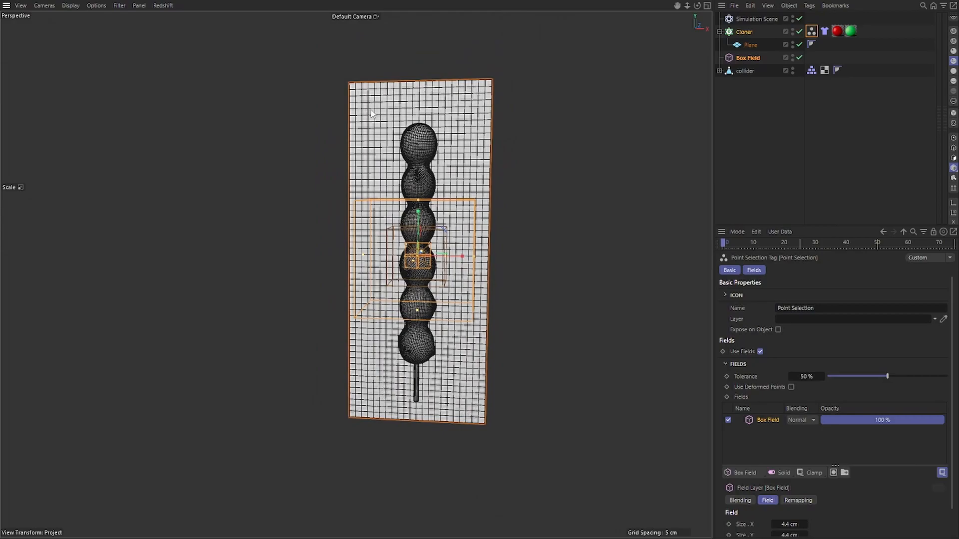
scroll(372, 115, up, 2)
alt+drag(389, 121, 439, 132)
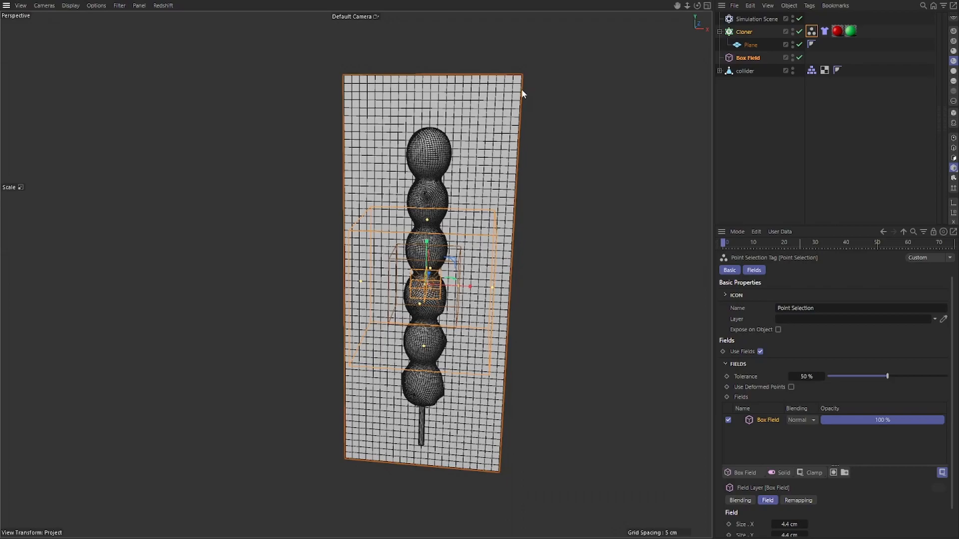
mouse_move(510, 207)
alt+mouse_down()
mouse_move(471, 229)
mouse_move(466, 201)
mouse_move(455, 203)
alt+mouse_up()
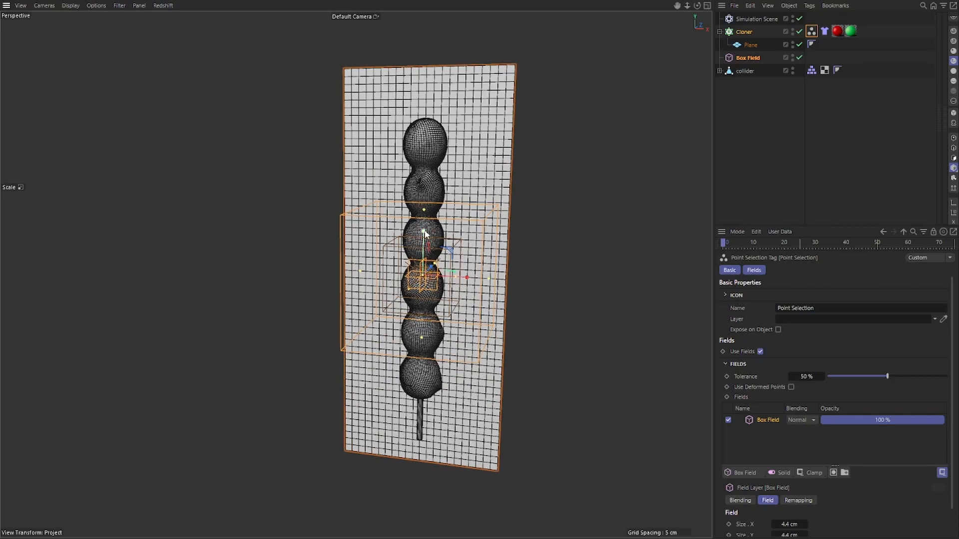
Stretch the Box Field vertically to a Y size of about 12.1 cm and show it in the front view.
drag(425, 233, 432, 85)
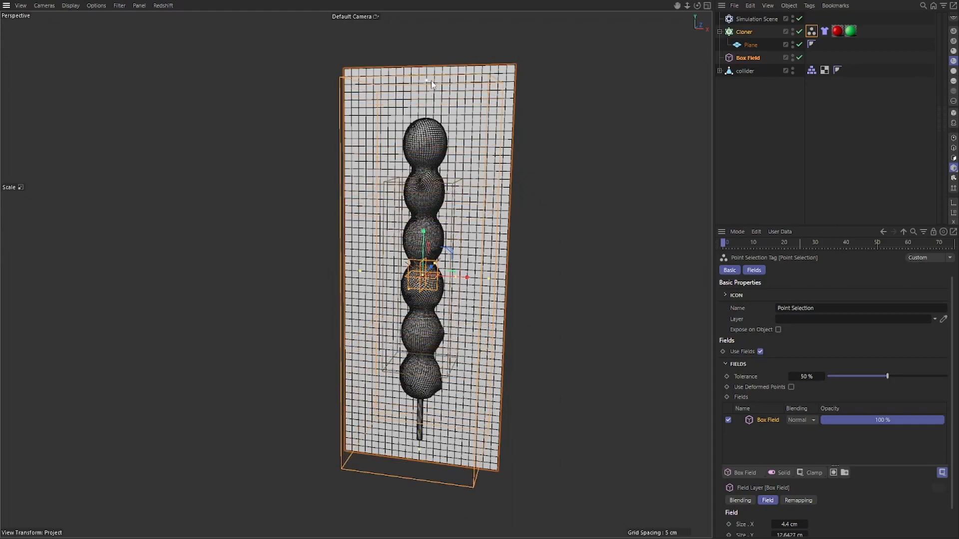
key(F2)
key(F1)
key(F3)
scroll(369, 264, down, 3)
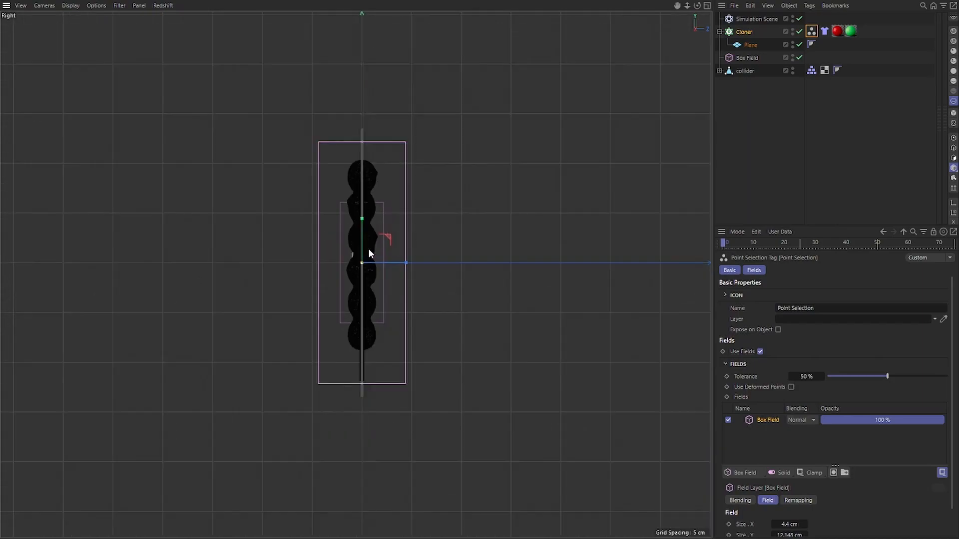
key(F4)
key(h)
scroll(369, 250, down, 1)
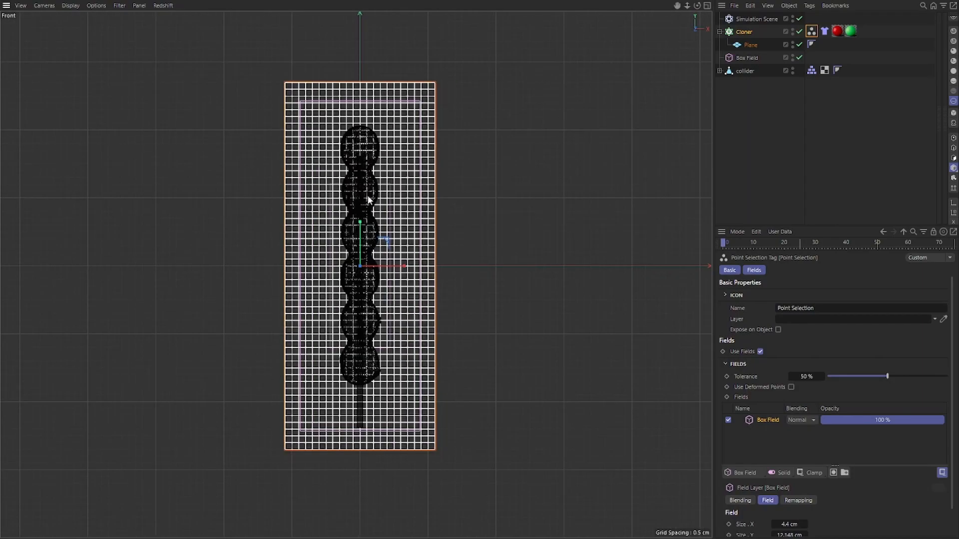
Fine-tune the Box Field in the front view to a size of about 4.34 cm in X and 12.33 cm in Y.
click(735, 60)
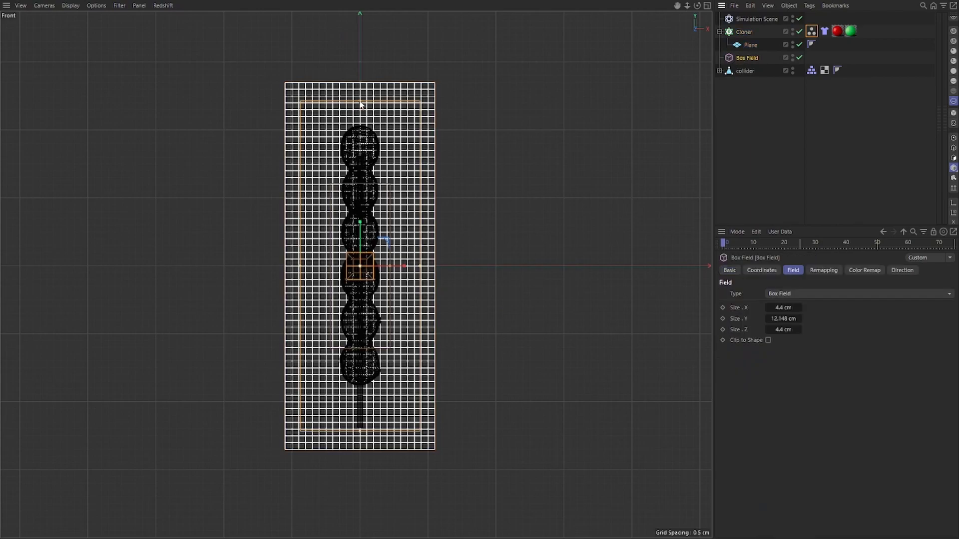
drag(361, 102, 363, 94)
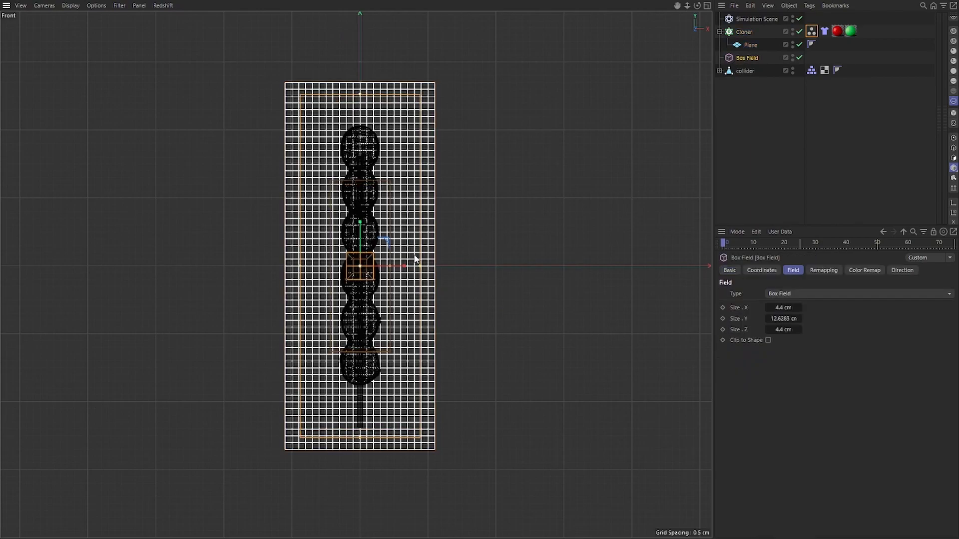
drag(420, 268, 421, 268)
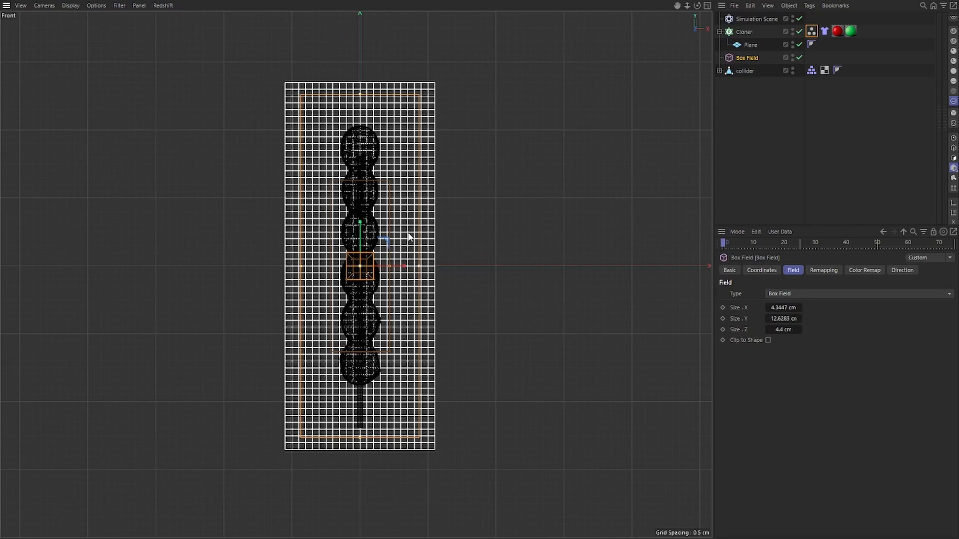
drag(363, 96, 363, 99)
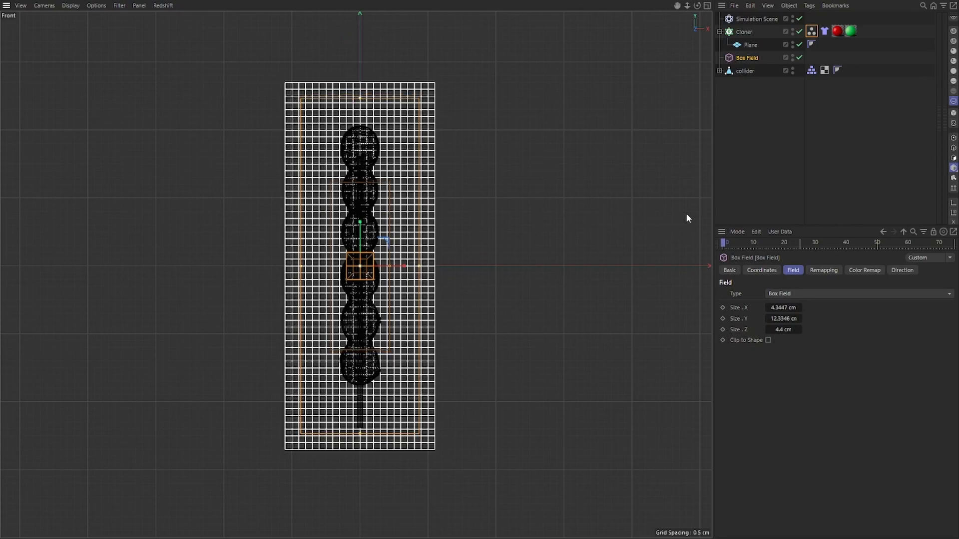
Set the Box Field's remapping Inner Offset to 100 % and return to the perspective view.
click(821, 270)
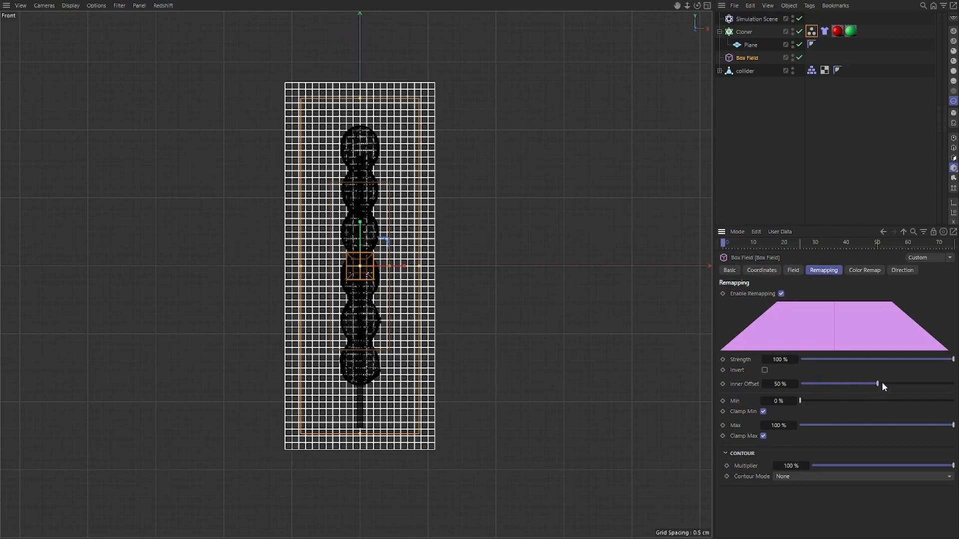
drag(878, 384, 954, 385)
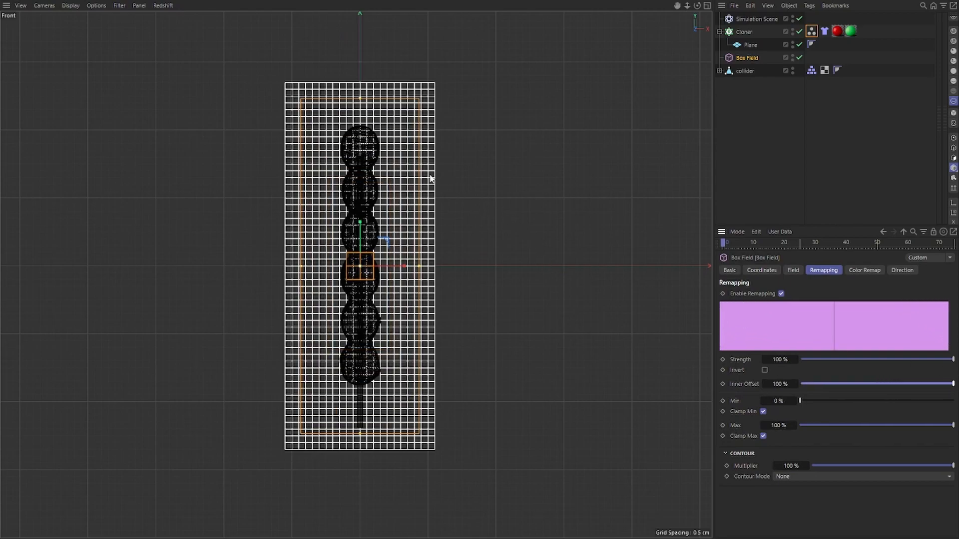
alt+middle_drag(430, 176, 435, 183)
key(F1)
mouse_move(436, 180)
alt+mouse_down()
mouse_move(453, 189)
mouse_move(361, 198)
mouse_move(424, 196)
alt+mouse_up()
alt+middle_drag(424, 196, 415, 204)
alt+drag(415, 204, 443, 202)
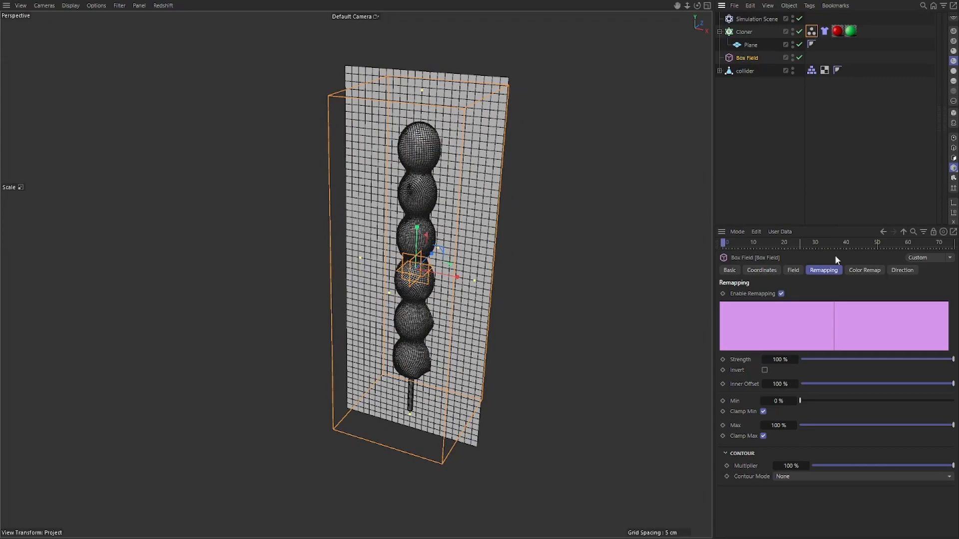
Add an Invert modifier layer above the Box Field in the Point Selection tag.
click(810, 31)
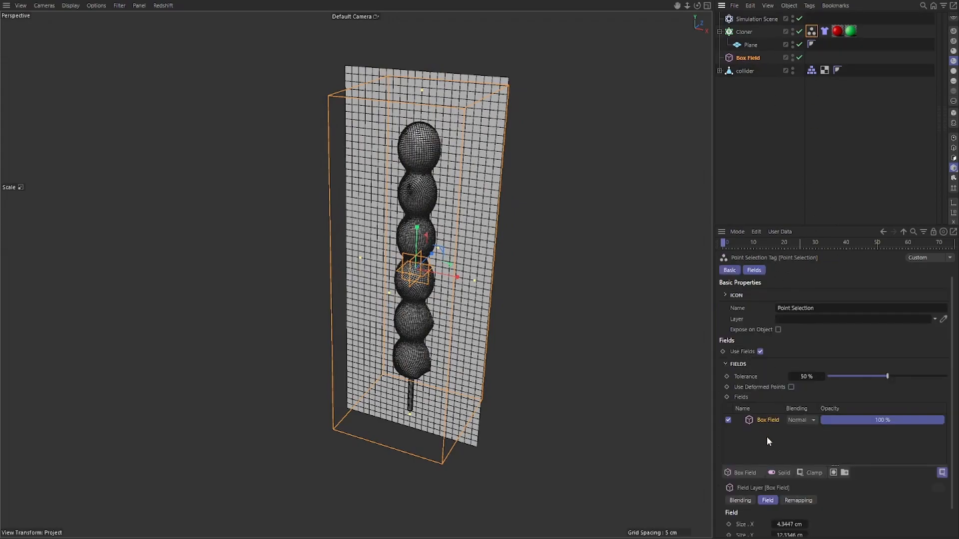
click(811, 472)
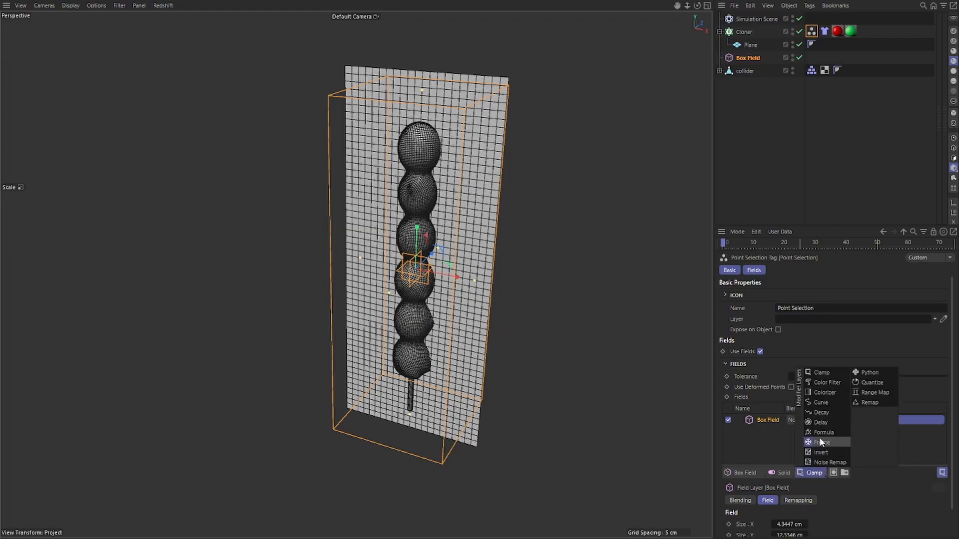
click(825, 452)
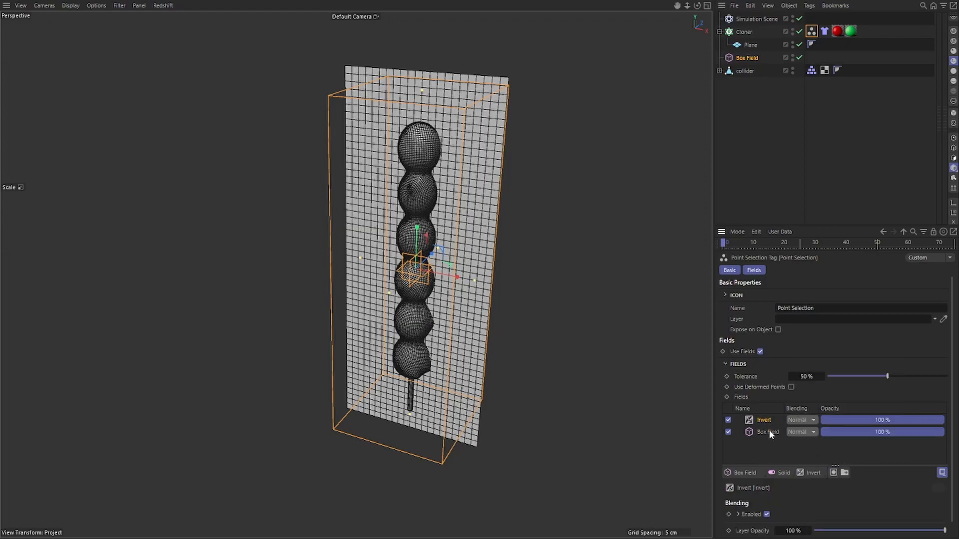
alt+drag(482, 104, 509, 111)
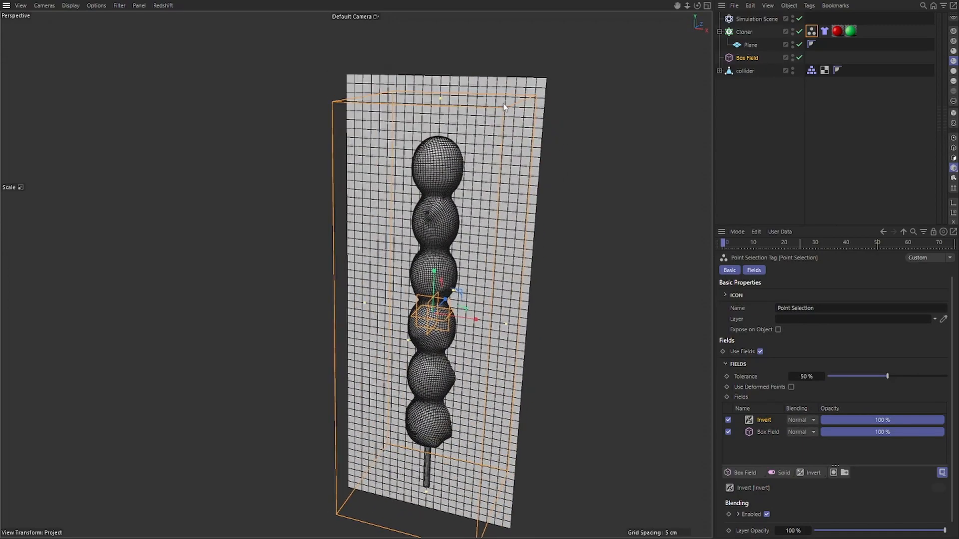
alt+middle_drag(508, 107, 489, 85)
Add a Connector tag to the Cloner.
click(741, 32)
key(shift+c)
text(connec)
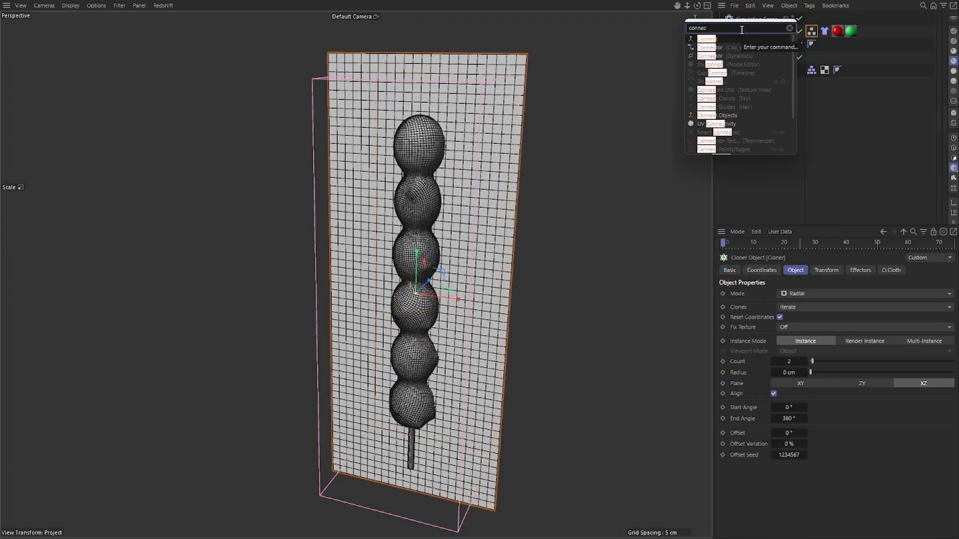
click(719, 47)
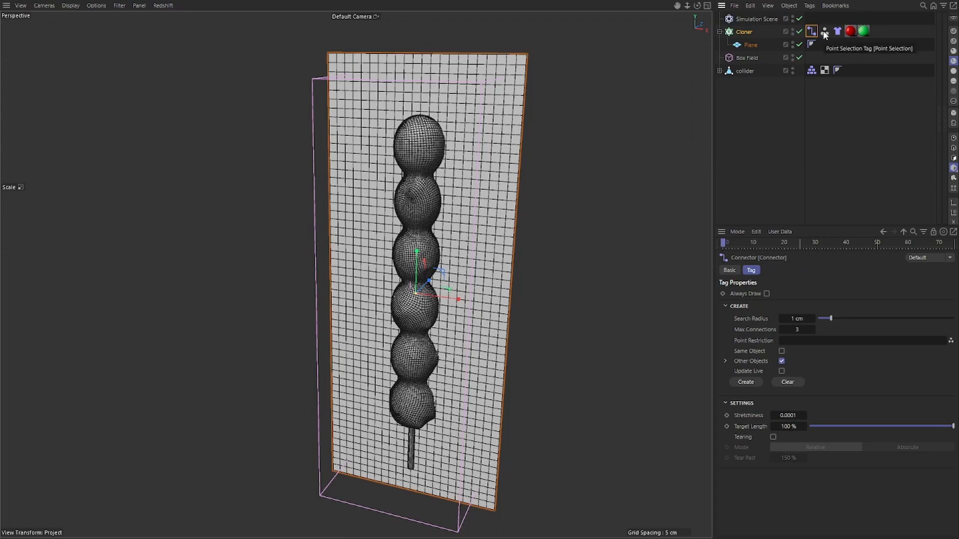
Restrict the Connector to the Point Selection tag and enable its Same Object and Update Live options.
drag(824, 33, 798, 344)
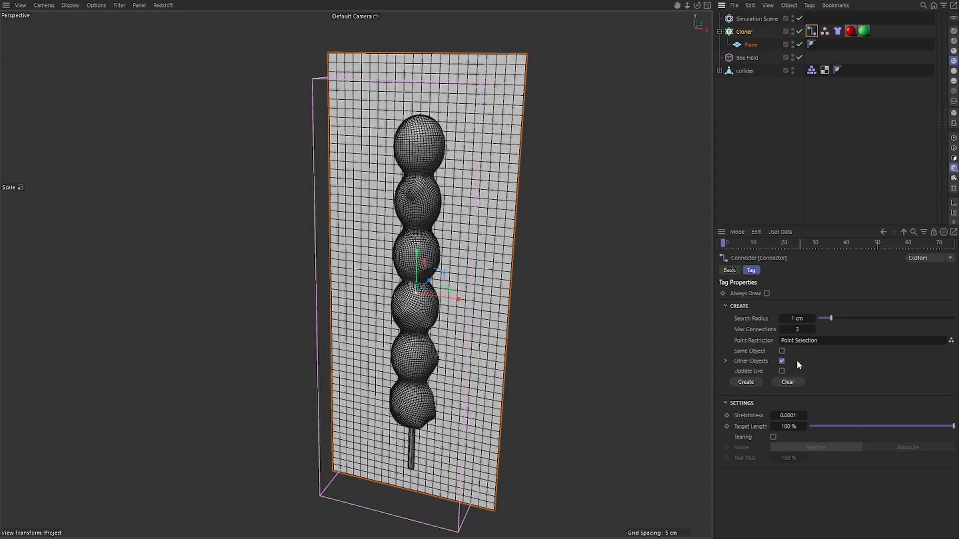
click(781, 351)
click(782, 371)
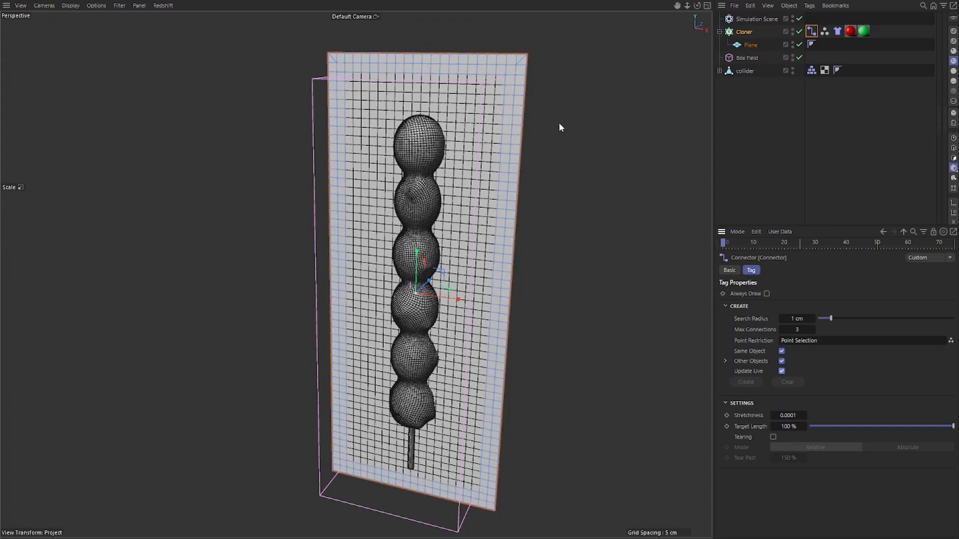
Inspect the Connector's links along the planes' border, test-play the simulation, and return to frame 0.
scroll(531, 85, up, 8)
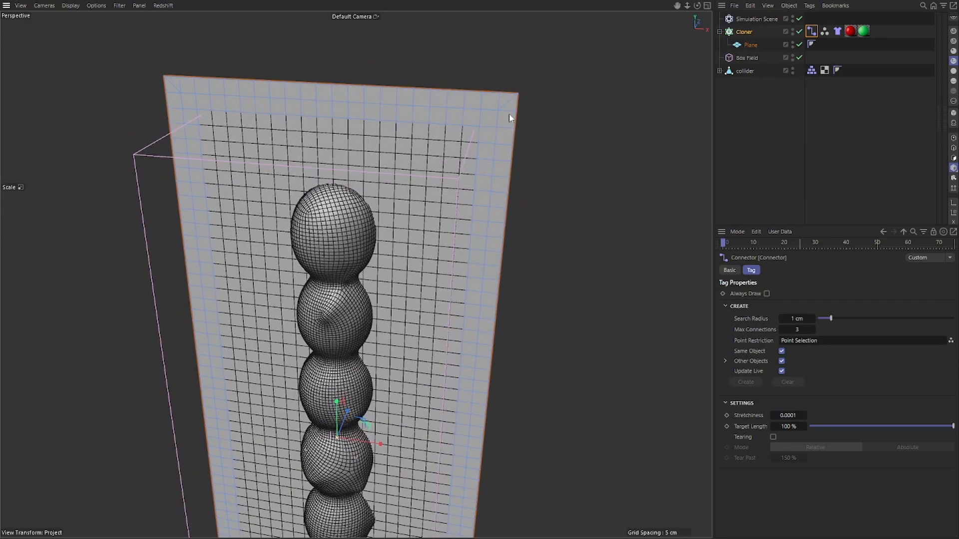
scroll(508, 106, up, 5)
scroll(500, 142, down, 3)
alt+drag(500, 141, 494, 131)
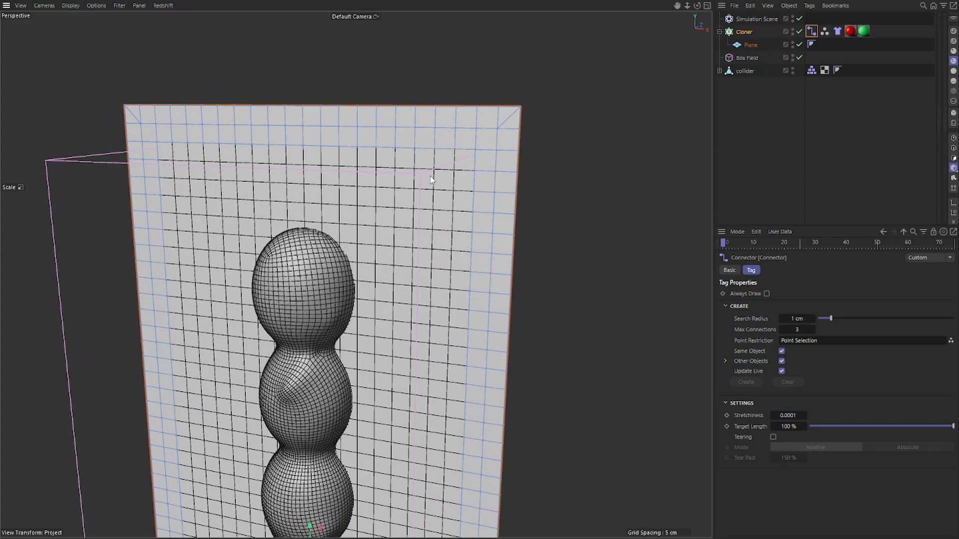
alt+drag(540, 98, 499, 150)
scroll(562, 149, down, 2)
key(F8)
key(F8)
alt+drag(563, 148, 616, 161)
click(582, 178)
alt+middle_drag(583, 179, 566, 159)
key(F8)
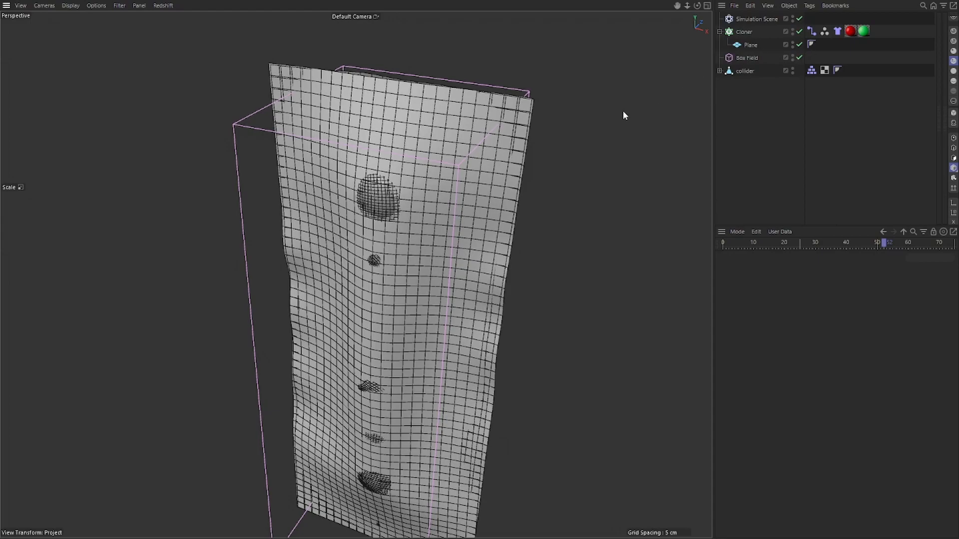
key(shift+f)
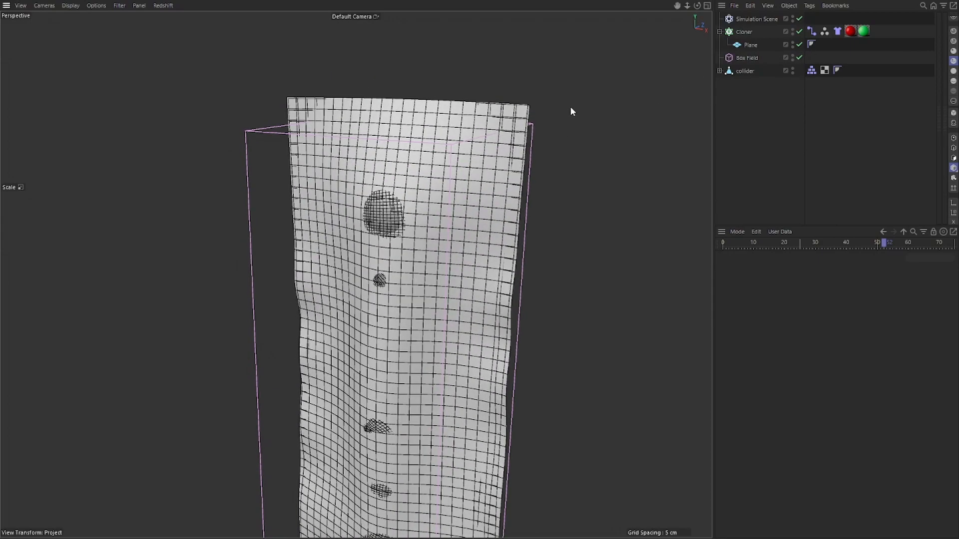
Add the Cloner's Connector tag to the Simulation Scene's Elements list.
click(810, 30)
click(755, 18)
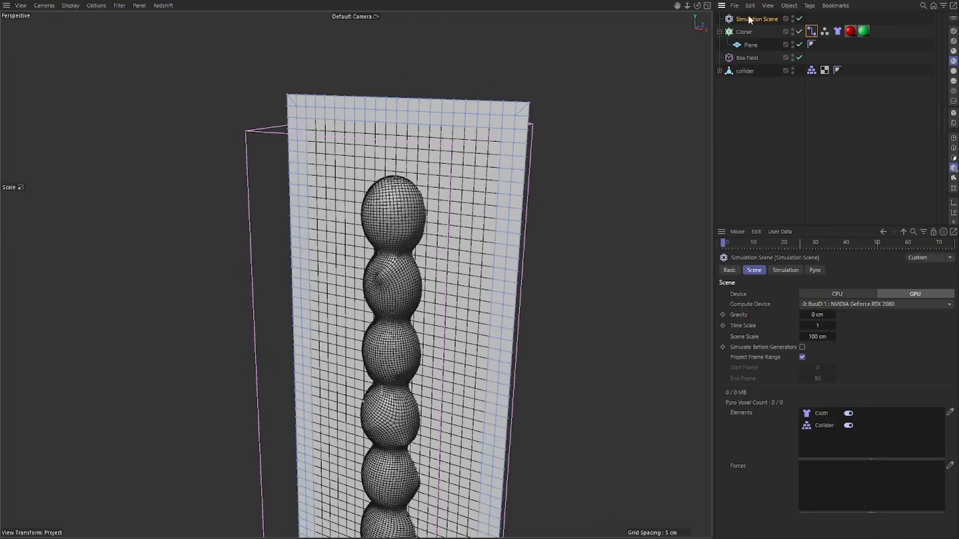
click(948, 413)
click(811, 31)
key(e)
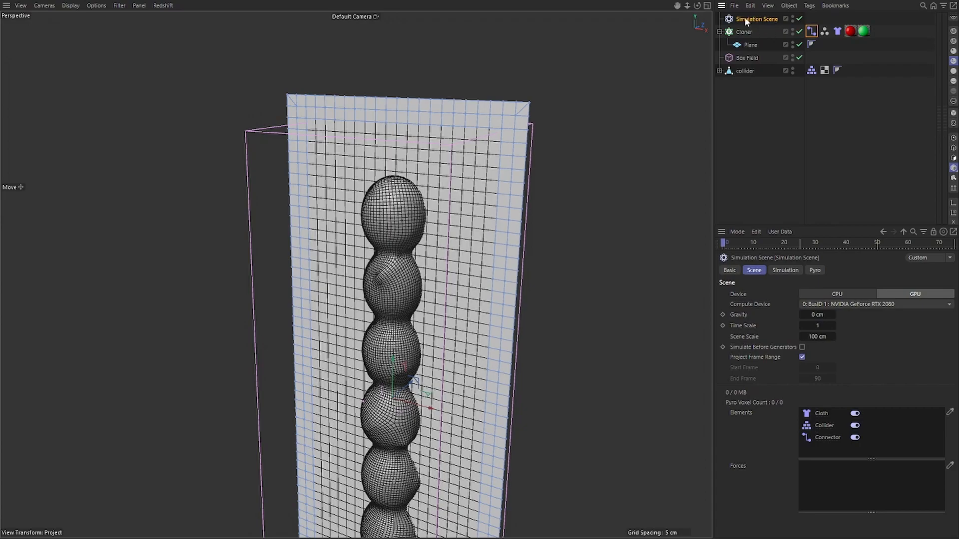
Set the Connector tag's Max Connections to 1.
alt+drag(611, 166, 481, 182)
scroll(481, 182, up, 2)
click(808, 32)
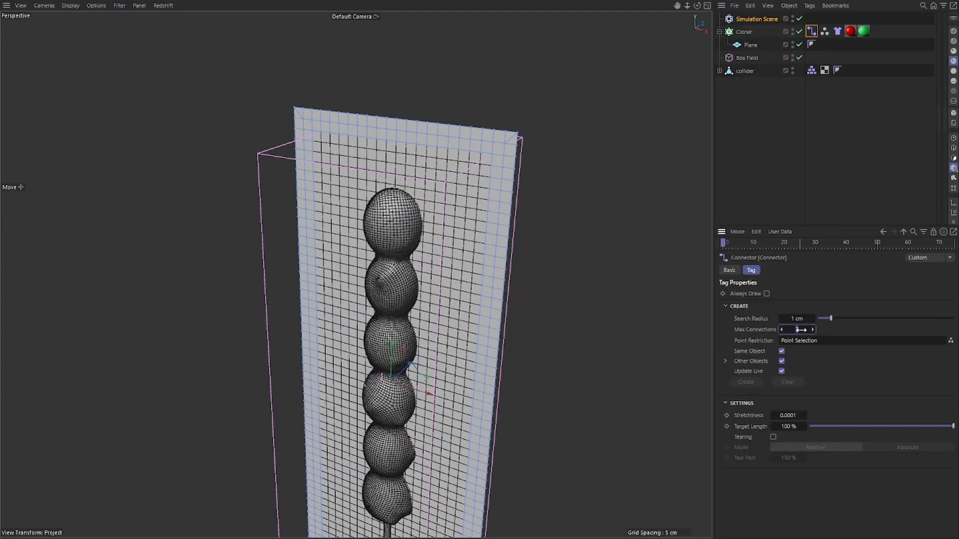
key(Return)
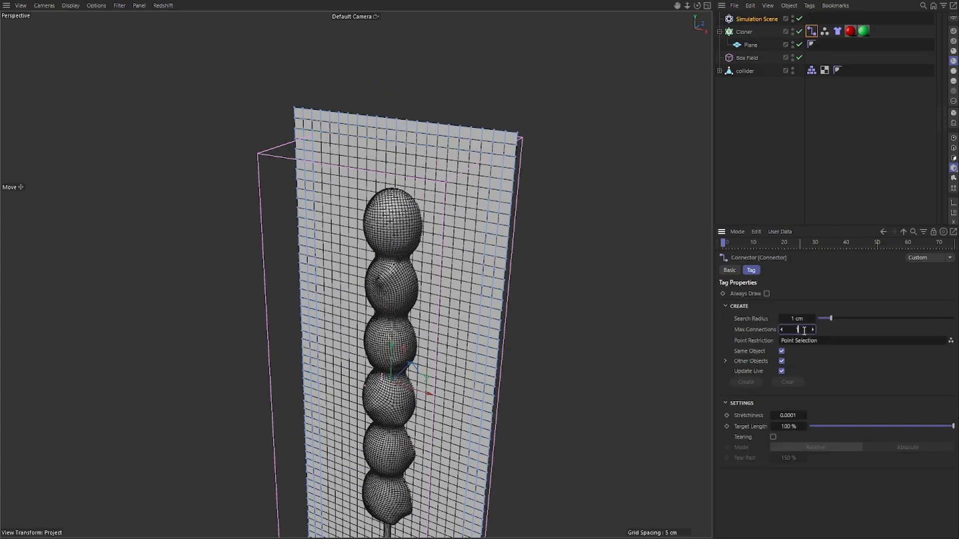
scroll(520, 149, up, 5)
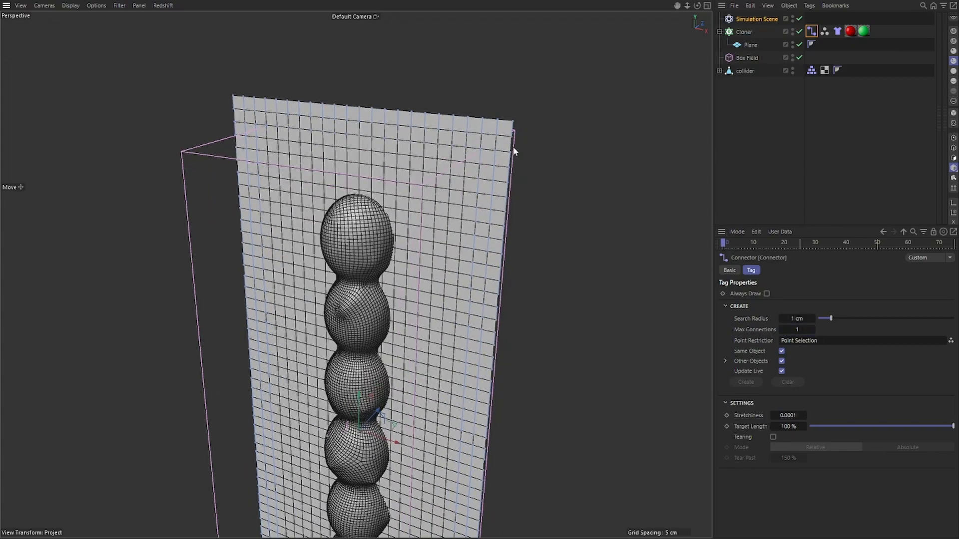
Inspect the connections along the planes' border and test-play the cloth simulation.
scroll(514, 137, down, 6)
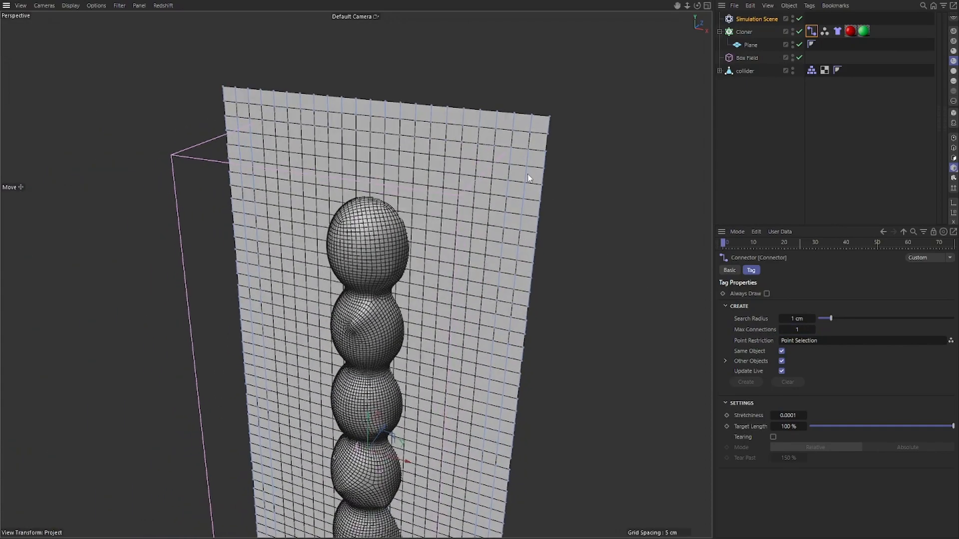
scroll(532, 174, down, 4)
alt+middle_drag(529, 173, 514, 164)
alt+drag(514, 165, 516, 191)
alt+middle_drag(516, 191, 507, 167)
alt+drag(538, 194, 566, 221)
alt+middle_drag(586, 226, 564, 202)
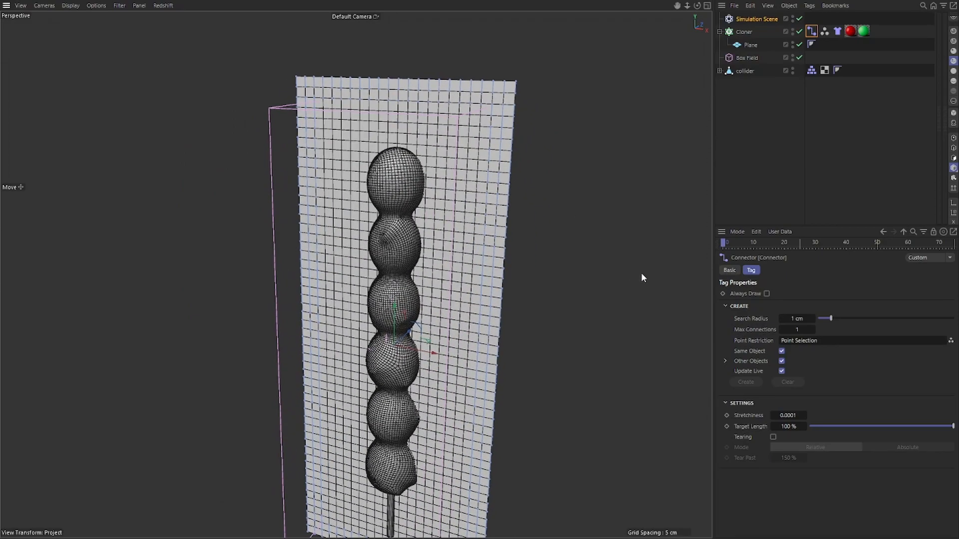
alt+drag(517, 214, 569, 225)
key(F8)
click(539, 229)
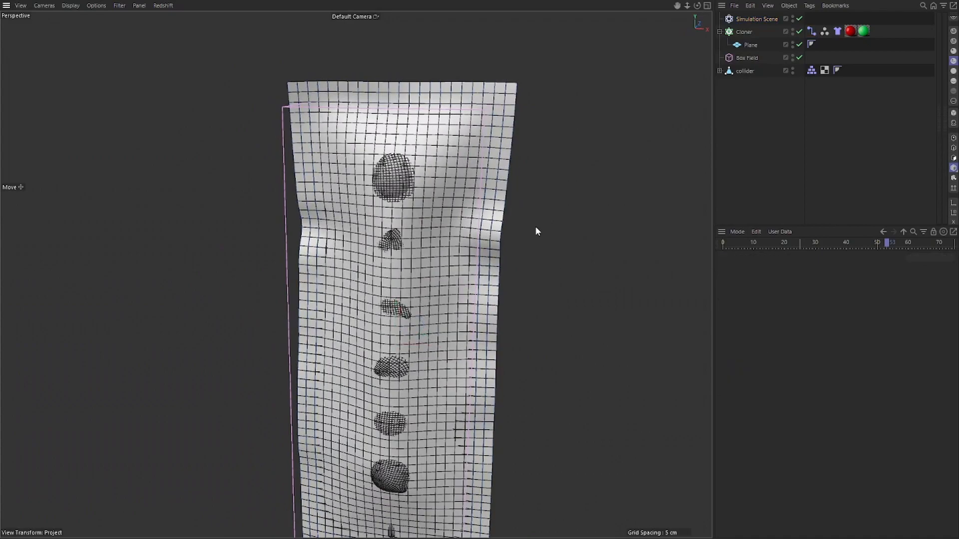
Enable material display in the viewport and inspect the cloth wrapped around the collider.
click(953, 123)
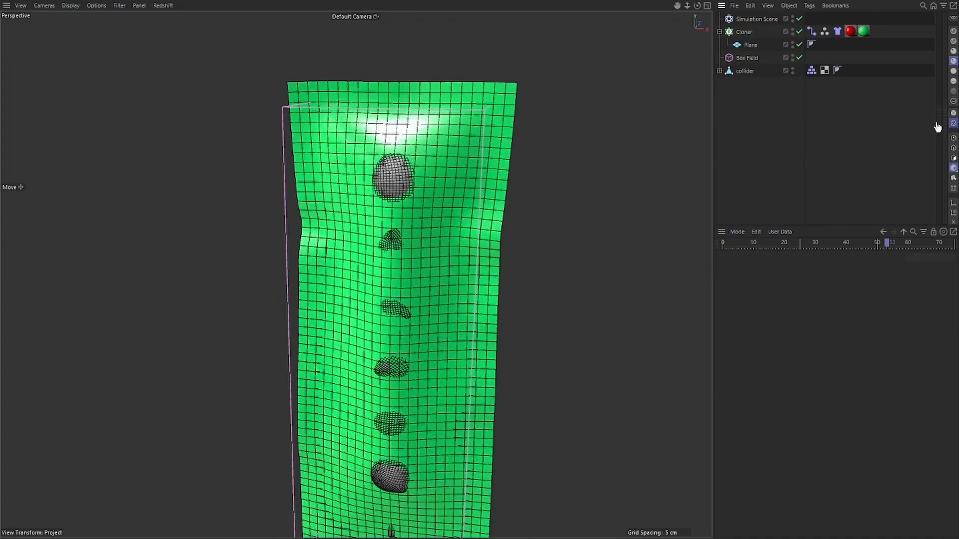
scroll(479, 205, down, 3)
alt+middle_drag(475, 231, 464, 197)
scroll(464, 198, up, 3)
alt+drag(464, 197, 445, 167)
mouse_move(446, 167)
alt+right_down()
mouse_move(447, 122)
mouse_move(447, 184)
alt+right_up()
alt+drag(447, 184, 394, 197)
alt+right_drag(395, 197, 394, 170)
alt+drag(395, 169, 397, 186)
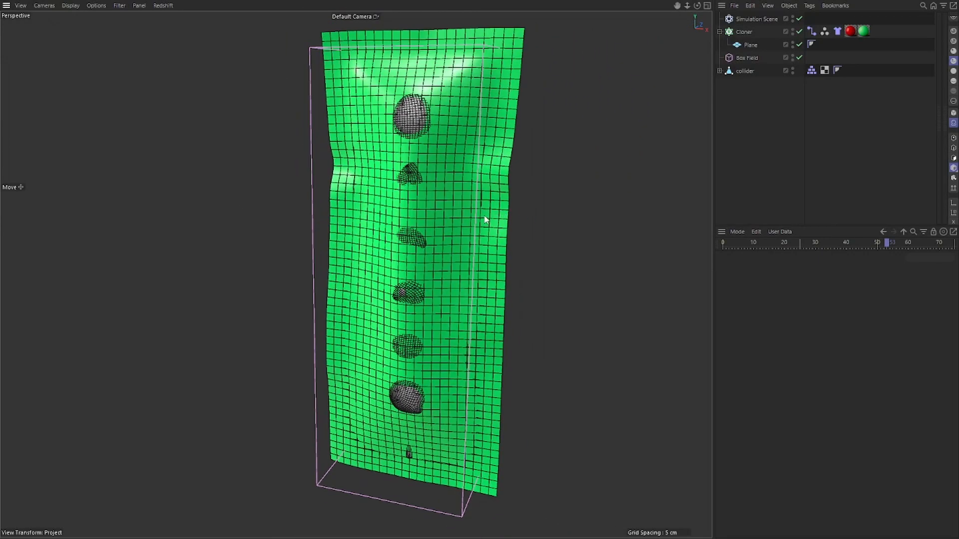
alt+drag(476, 245, 439, 218)
Replay the simulation from the start and examine how the collider meets the cloth on the wrapper's other side.
key(shift+f)
key(F8)
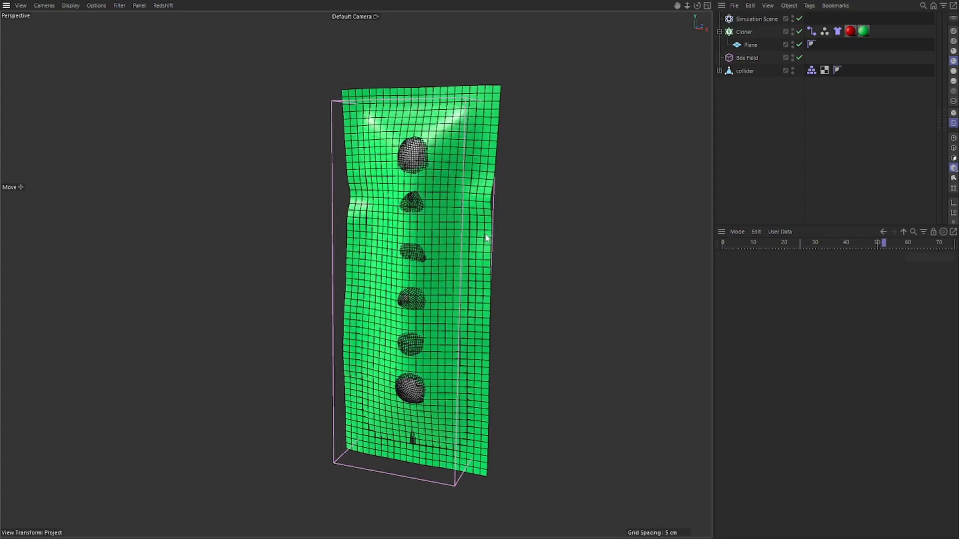
key(F8)
alt+drag(413, 224, 199, 233)
scroll(478, 373, up, 3)
alt+middle_drag(478, 374, 457, 301)
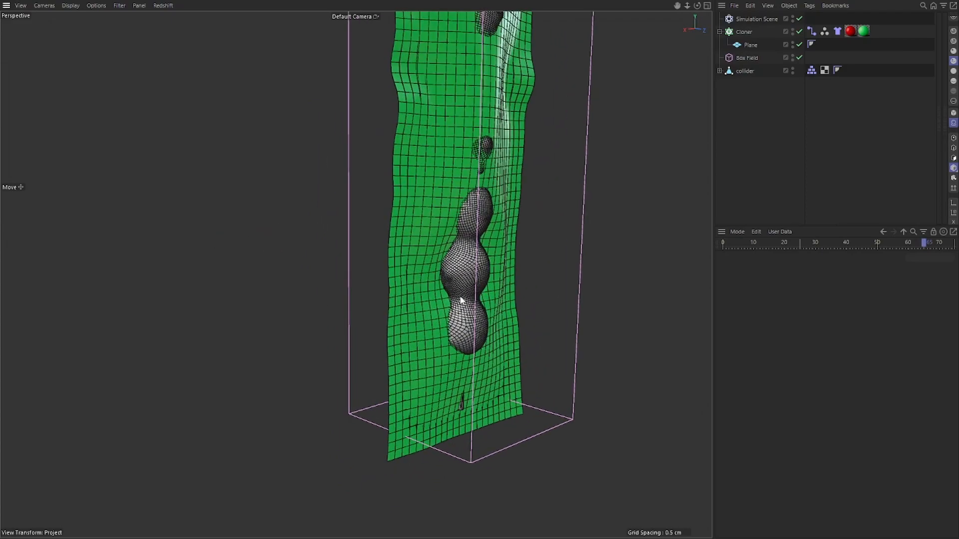
alt+drag(457, 300, 433, 304)
alt+middle_drag(433, 304, 427, 311)
key(shift+f)
key(F8)
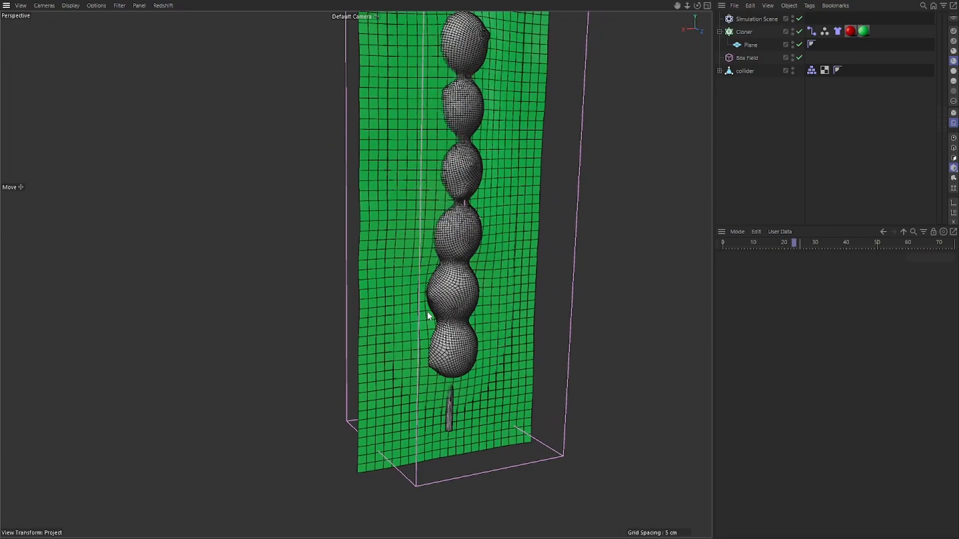
alt+drag(413, 308, 494, 295)
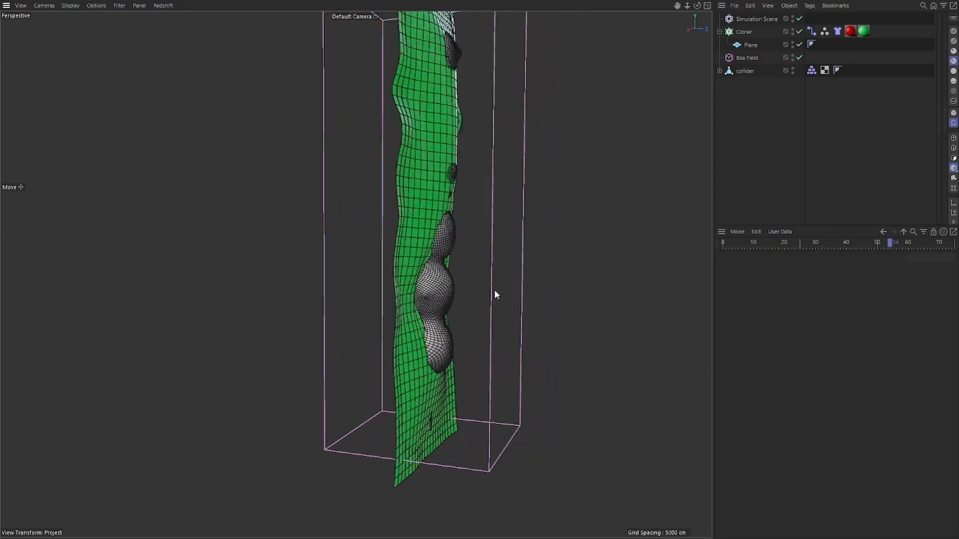
Turn off the damping Override in the Cloner's Cloth tag and replay the simulation.
click(756, 19)
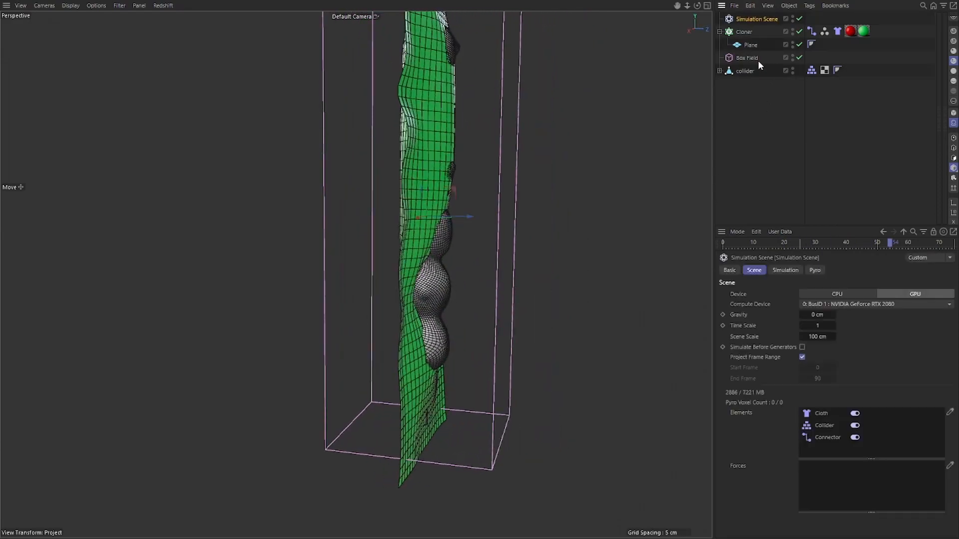
click(838, 31)
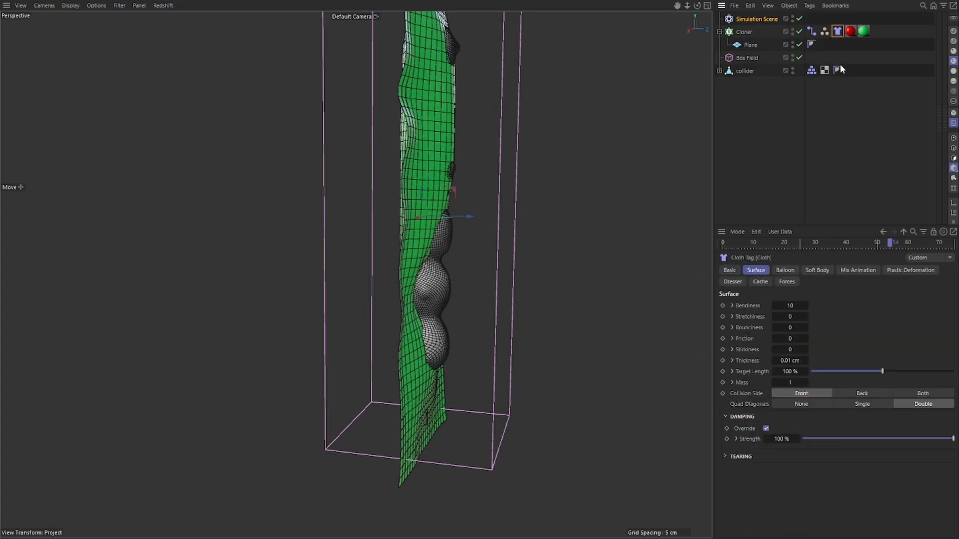
click(766, 428)
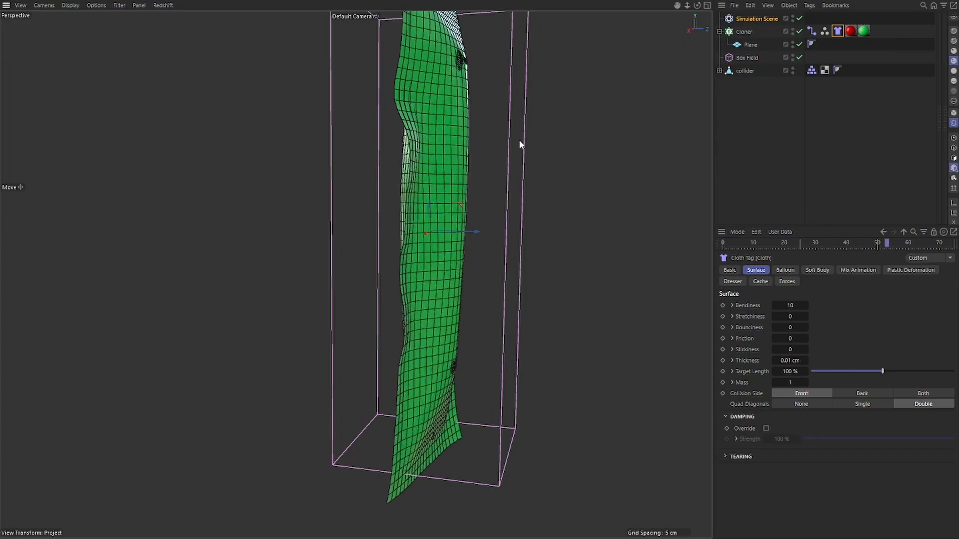
alt+drag(519, 141, 358, 201)
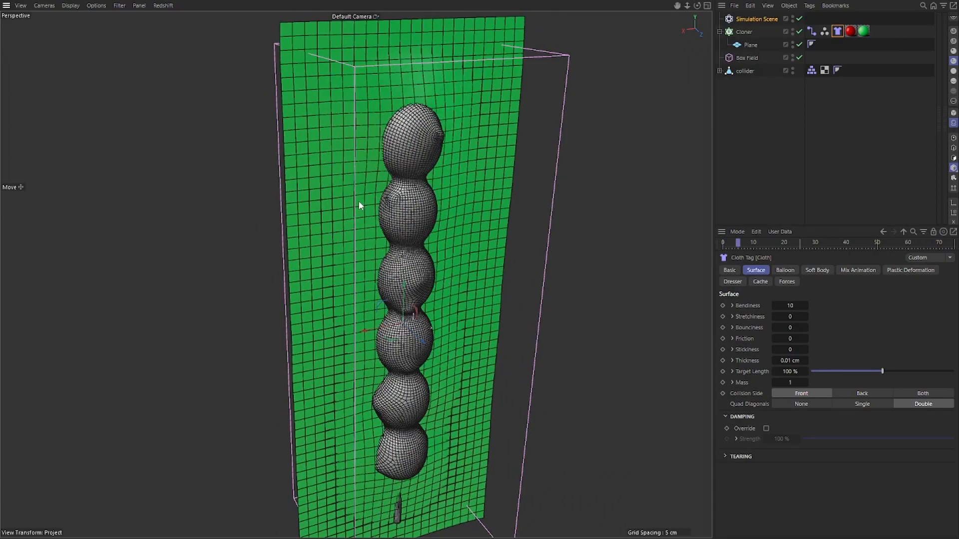
key(F8)
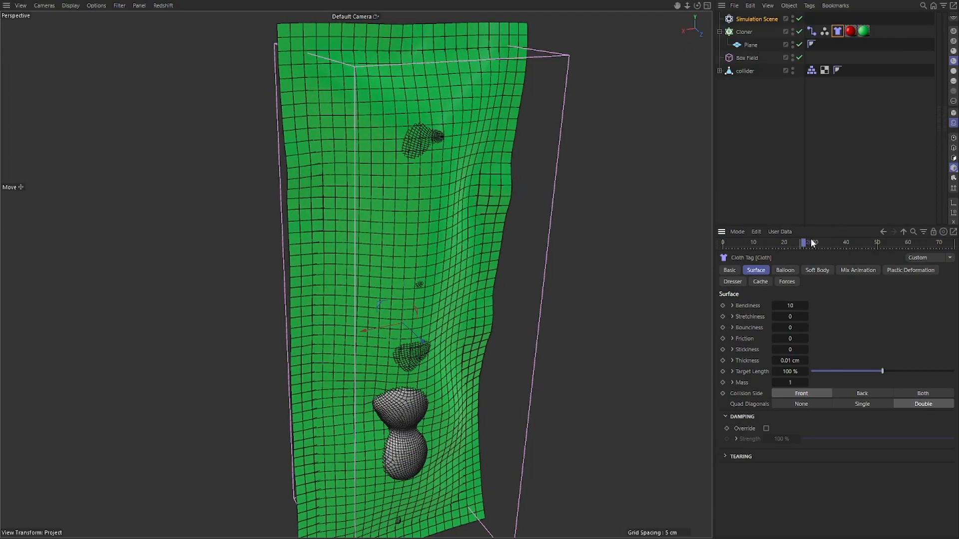
Extend the project's time range to 120 frames in the project settings.
key(ctrl+d)
double_click(508, 93)
text(120)
key(Return)
key(0)
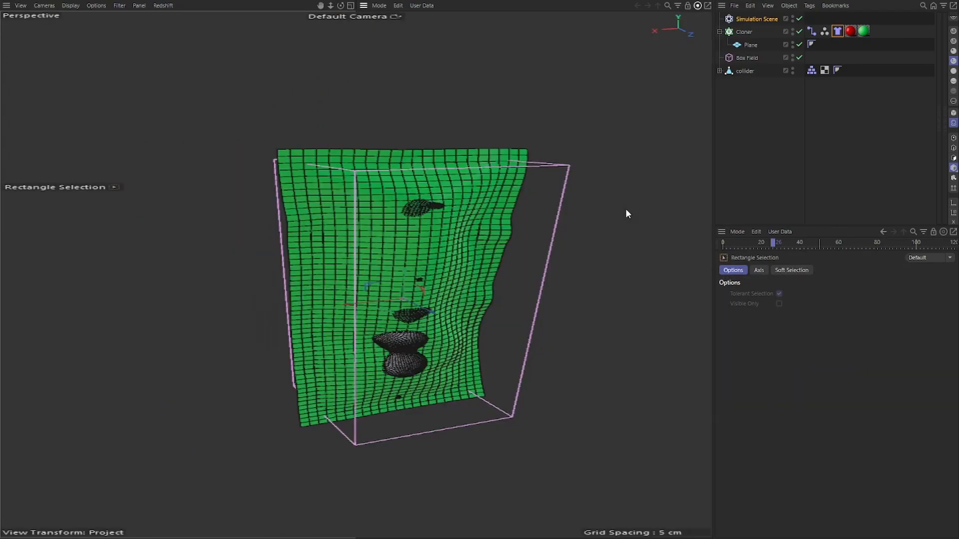
Continue the cloth simulation to frame 67 and check the wrapper from the side and front.
scroll(649, 202, up, 3)
alt+drag(649, 201, 501, 227)
key(F8)
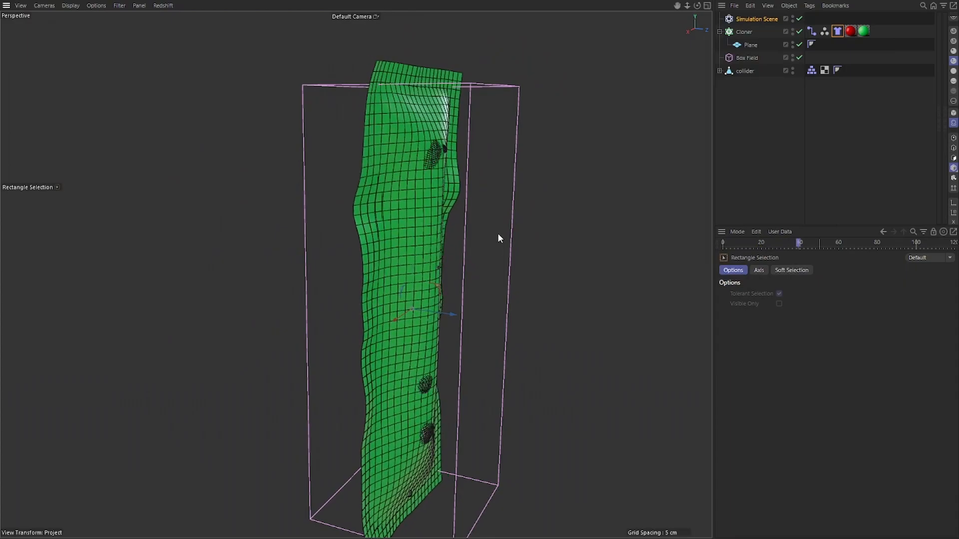
alt+drag(501, 233, 519, 194)
Reorder the object list with Box Field above the Cloner and the collider at the very top.
drag(732, 57, 740, 33)
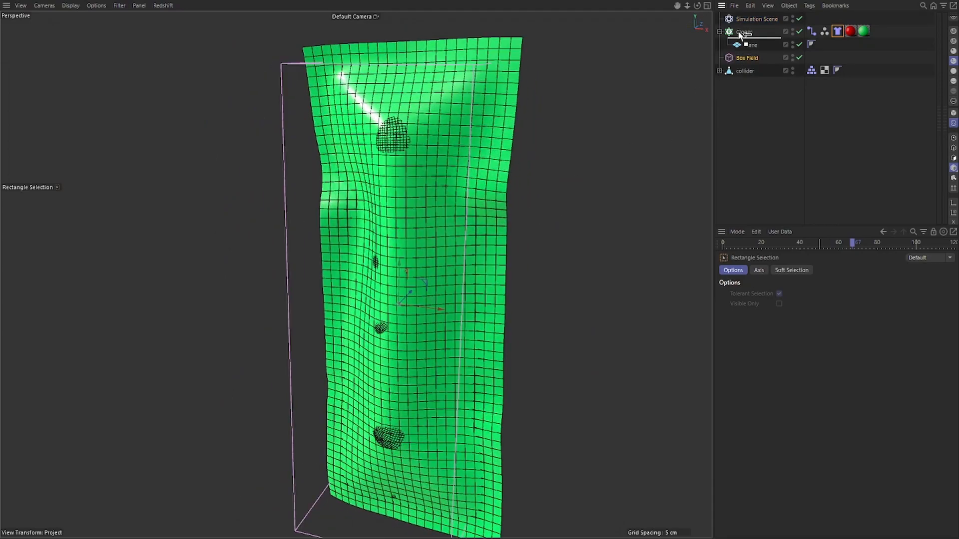
click(741, 46)
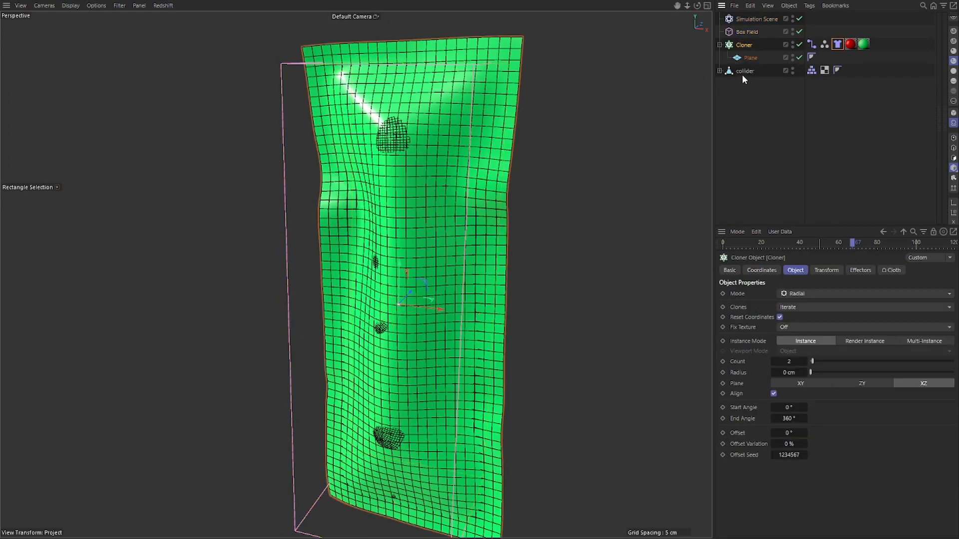
drag(744, 71, 743, 14)
Convert the simulated Cloner to polygon meshes with Current State to Object.
click(741, 58)
right_click(743, 60)
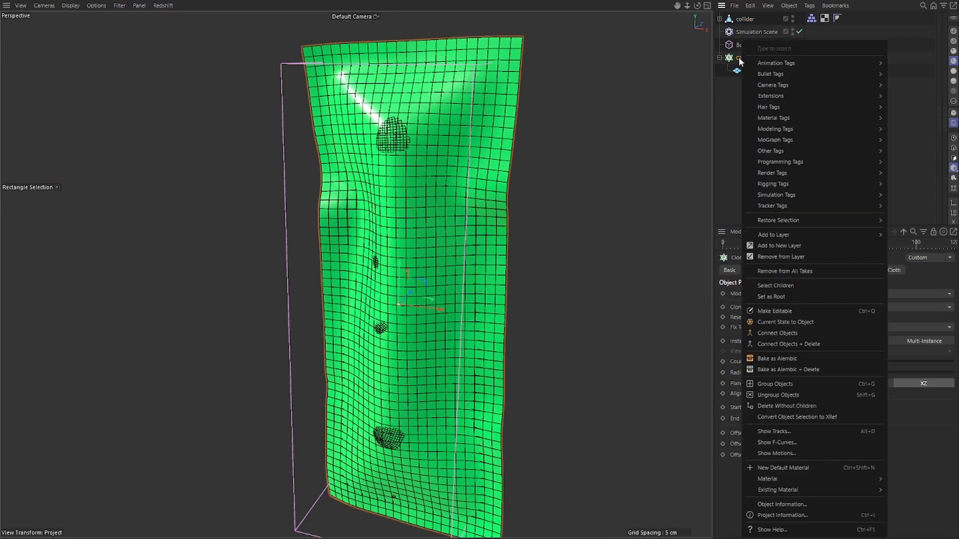
click(739, 58)
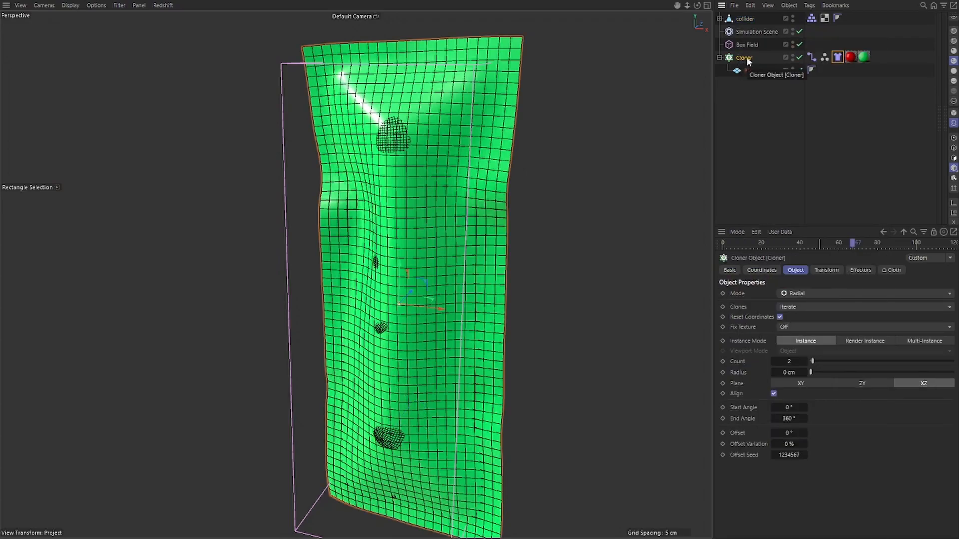
right_click(748, 60)
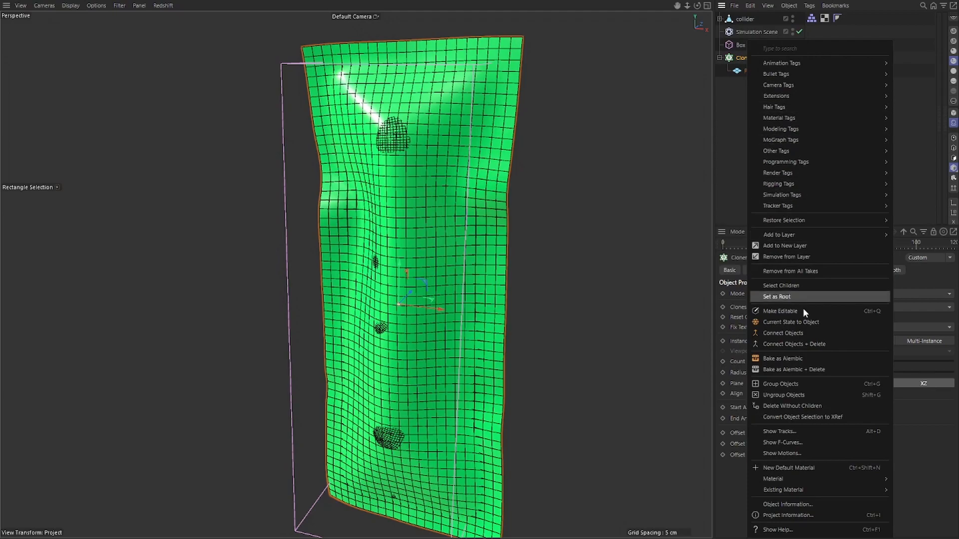
click(777, 324)
click(719, 84)
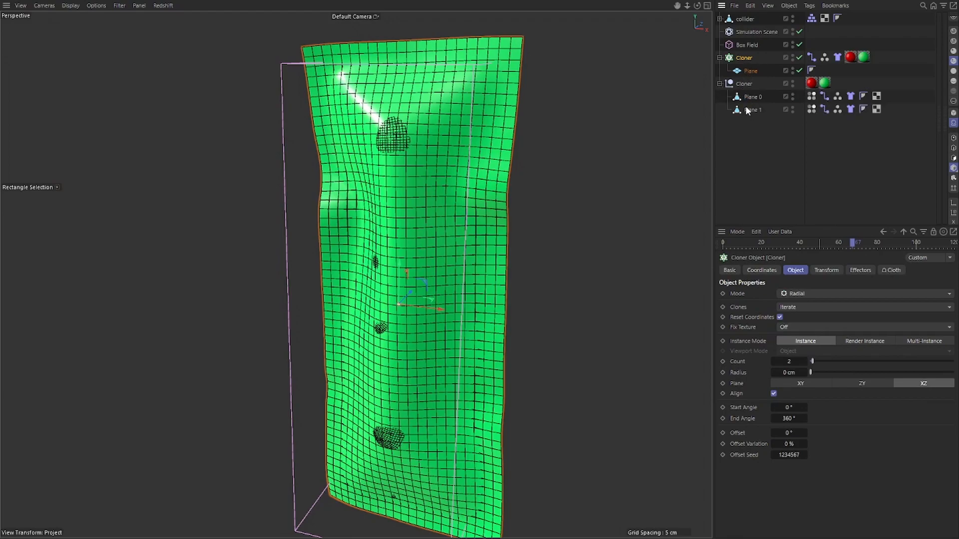
Disable the Simulation Scene, Box Field, original Cloner and its Plane, and delete the simulation-related tags from Plane 0 and Plane 1.
drag(798, 70, 799, 32)
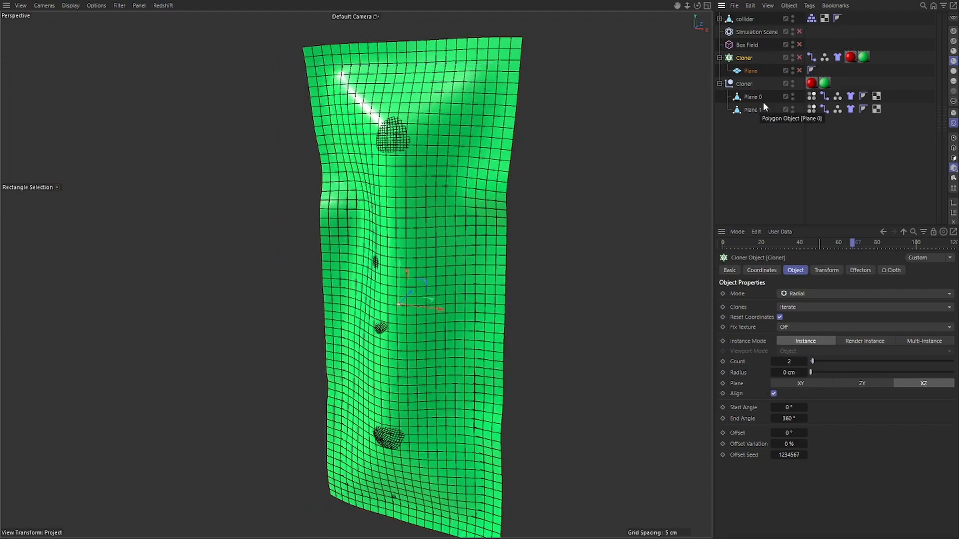
click(811, 97)
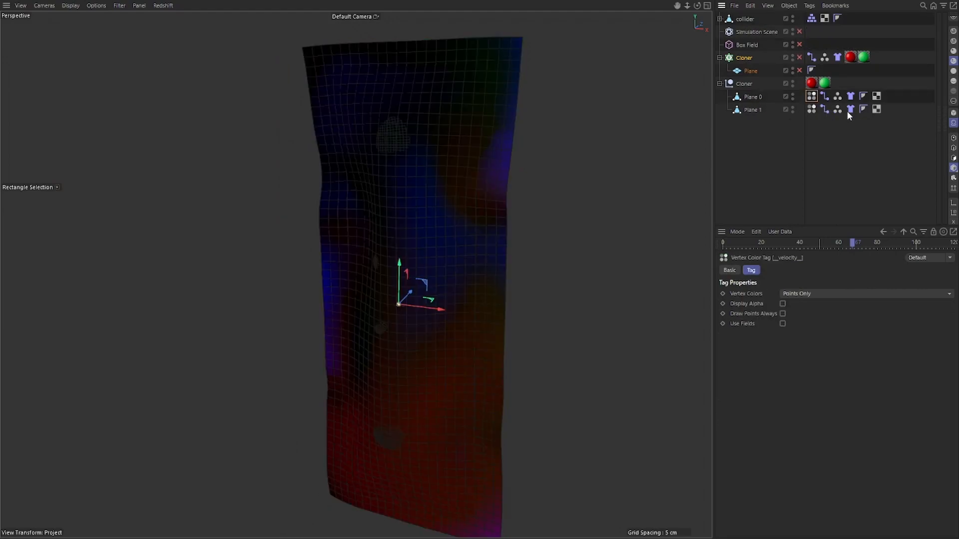
shift+click(846, 110)
key(Delete)
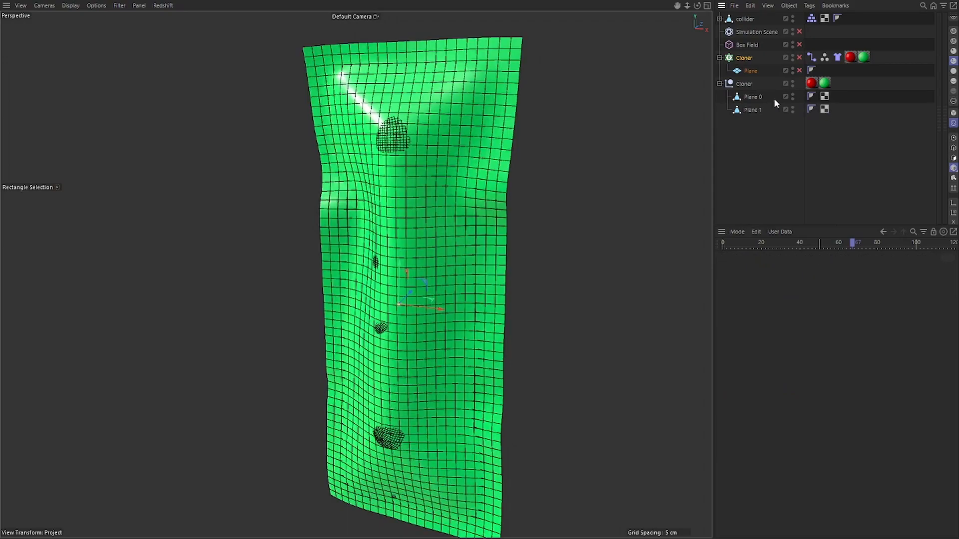
Rename the Plane 0 mesh in the converted Cloner group as front.
click(744, 84)
alt+drag(646, 118, 587, 151)
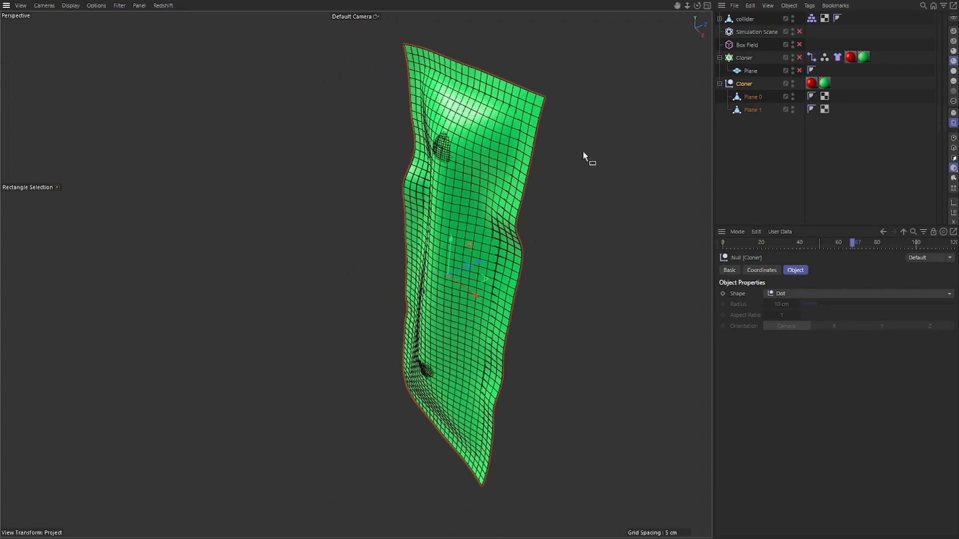
alt+middle_drag(587, 149, 583, 123)
key(e)
click(745, 98)
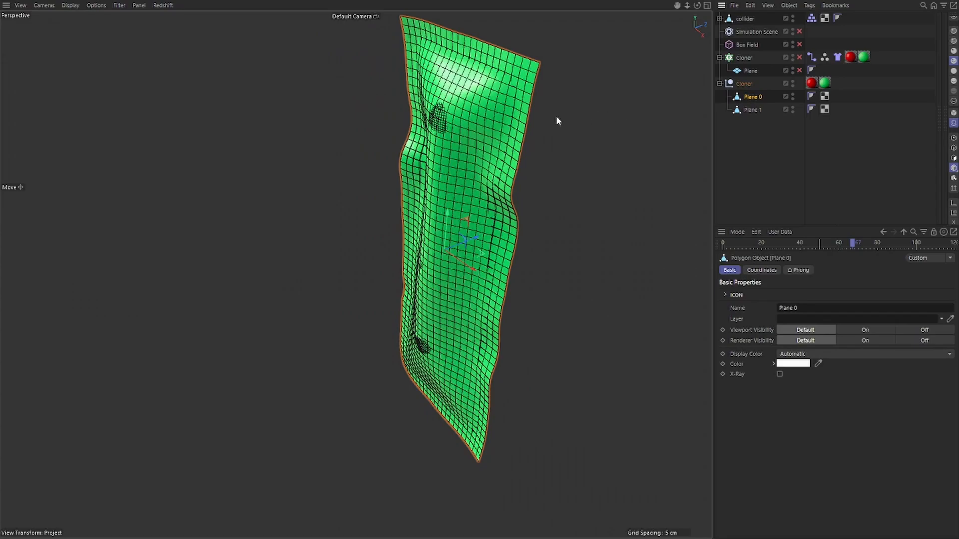
alt+drag(534, 145, 510, 155)
double_click(759, 96)
text(ront)
key(Return)
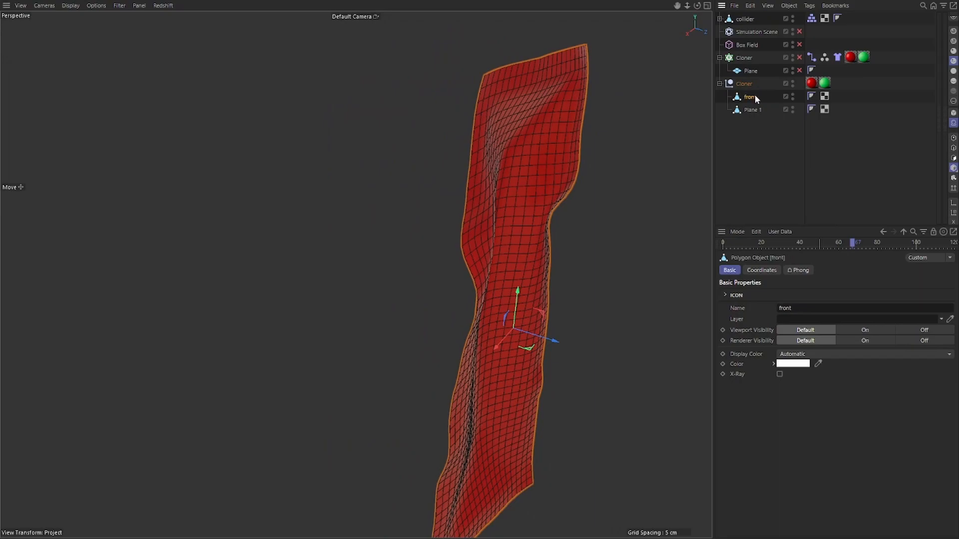
Rename the Plane 1 mesh as back.
click(747, 111)
alt+drag(544, 167, 647, 136)
key(BackSpace)
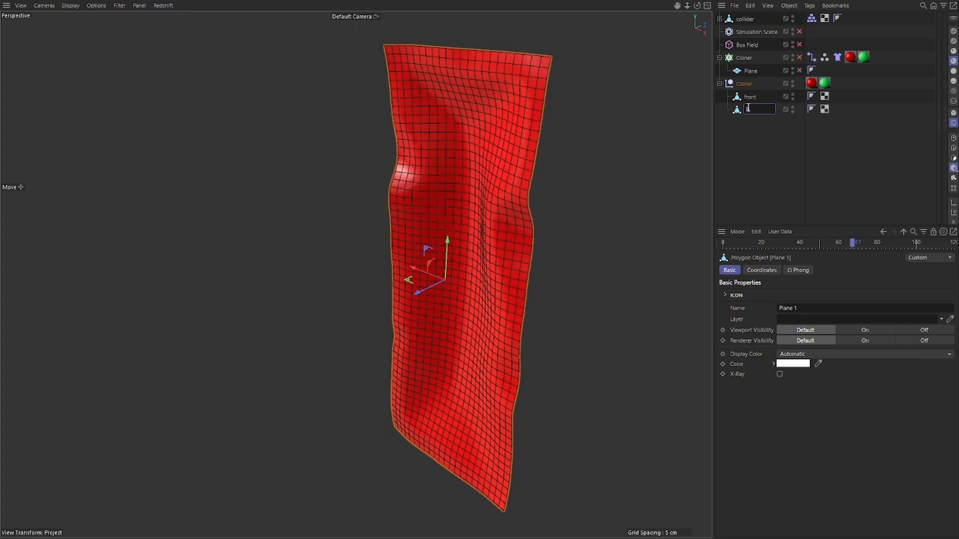
key(Return)
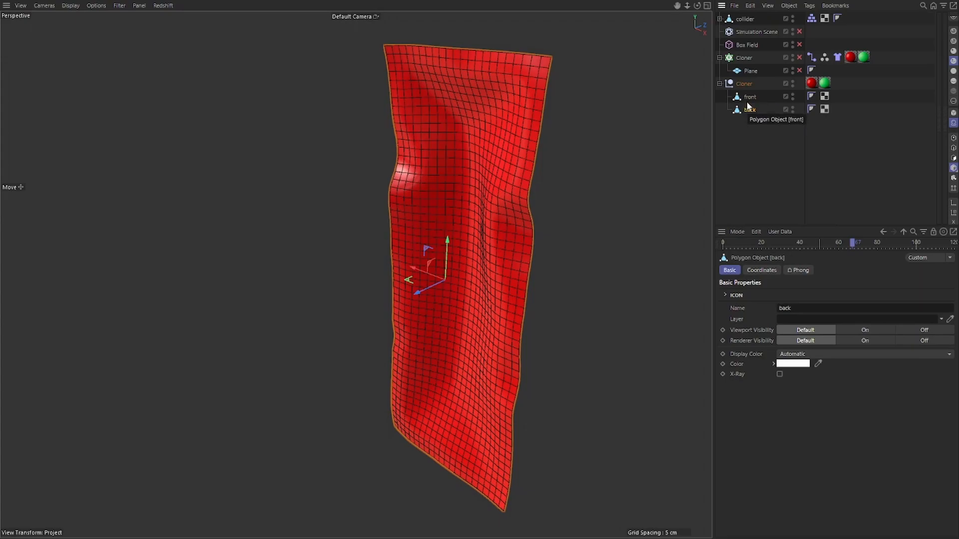
Copy the original Plane into the converted Cloner group above front, enable the copy and rename it flat.
click(751, 71)
drag(747, 71, 747, 84)
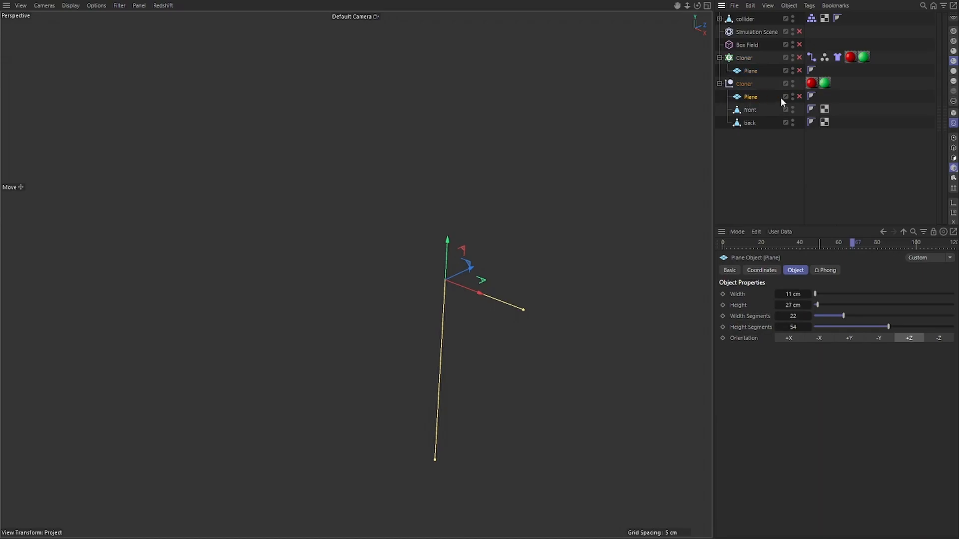
click(799, 97)
alt+right_drag(537, 141, 509, 154)
alt+drag(509, 154, 535, 151)
text(flat)
key(Return)
scroll(475, 118, up, 1)
alt+drag(475, 118, 426, 128)
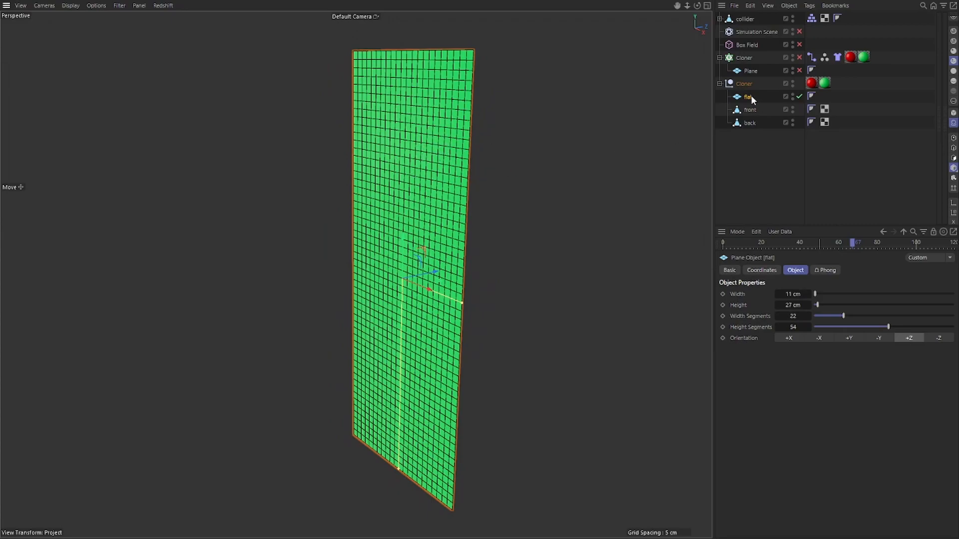
Add a Bend deformer sized 11 × 27 × 0 cm under flat and set its strength to 87°.
key(shift+c)
text(bend)
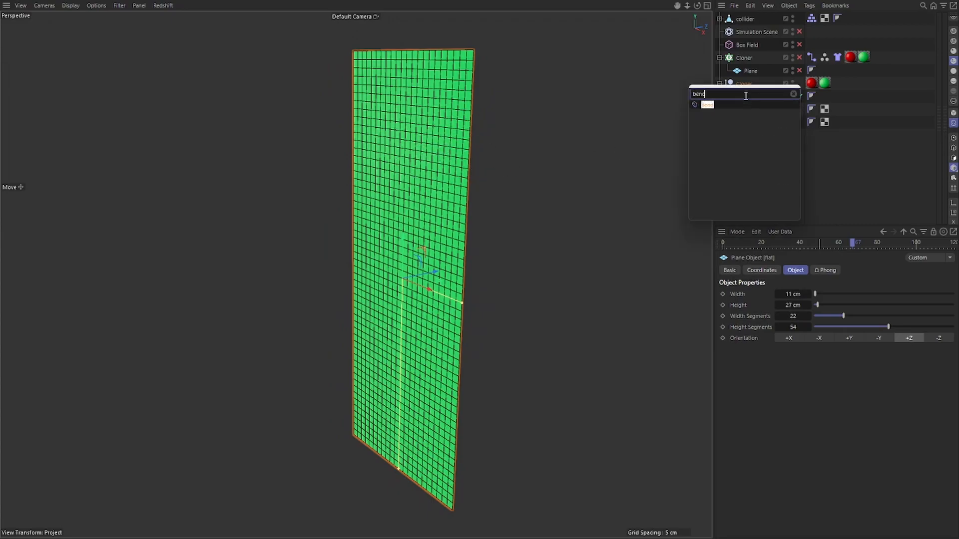
click(707, 105)
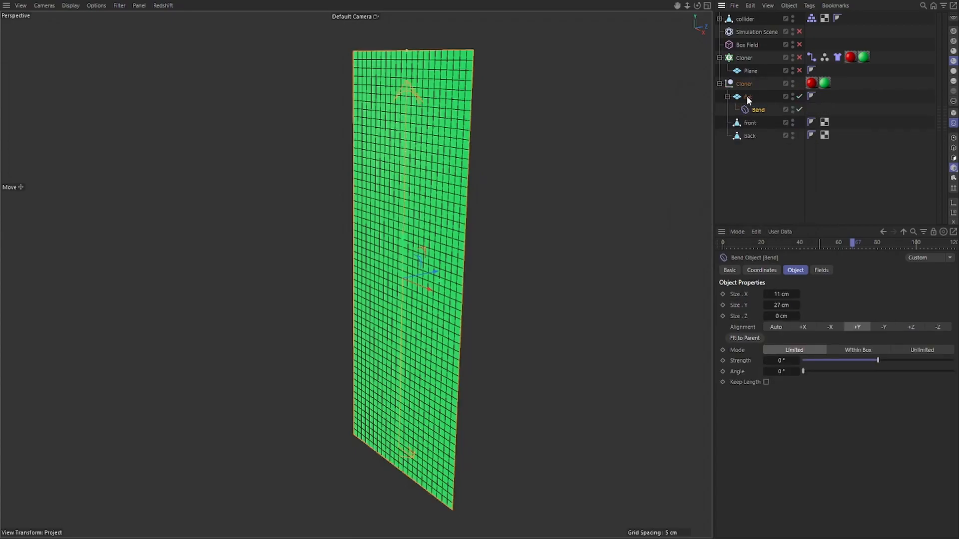
alt+drag(525, 235, 448, 228)
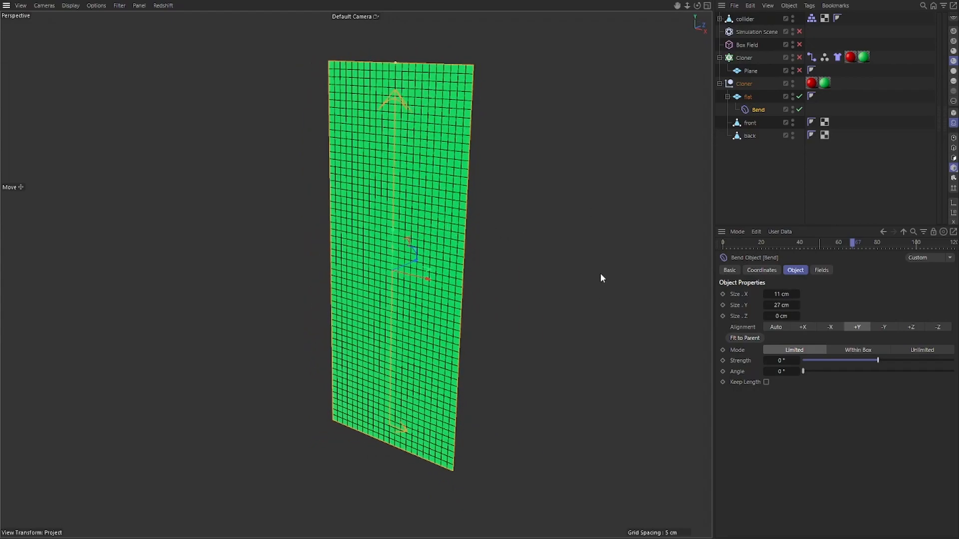
drag(801, 360, 781, 360)
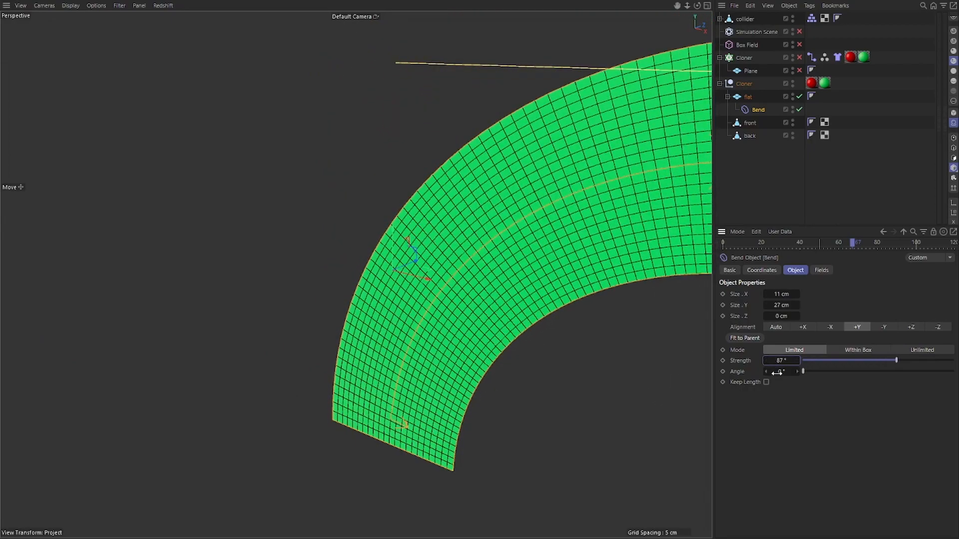
Set the Bend's angle to 270° so the plane curls across its surface.
scroll(532, 269, down, 3)
alt+drag(533, 269, 552, 271)
scroll(552, 271, up, 2)
drag(768, 371, 844, 371)
double_click(779, 372)
text(270)
key(Return)
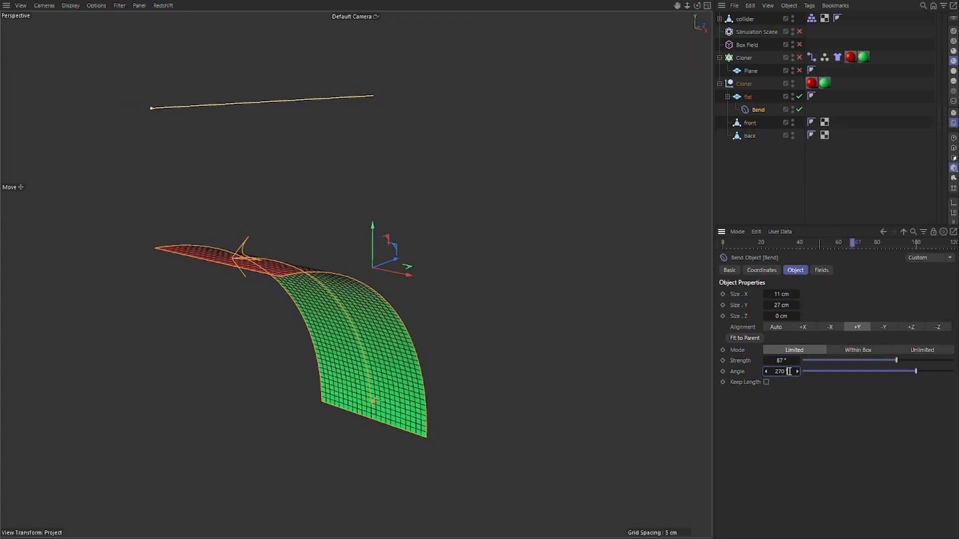
Slide the Bend up along Y to test the curl, and set its bank rotation (R.B) to 180°.
alt+drag(467, 290, 438, 281)
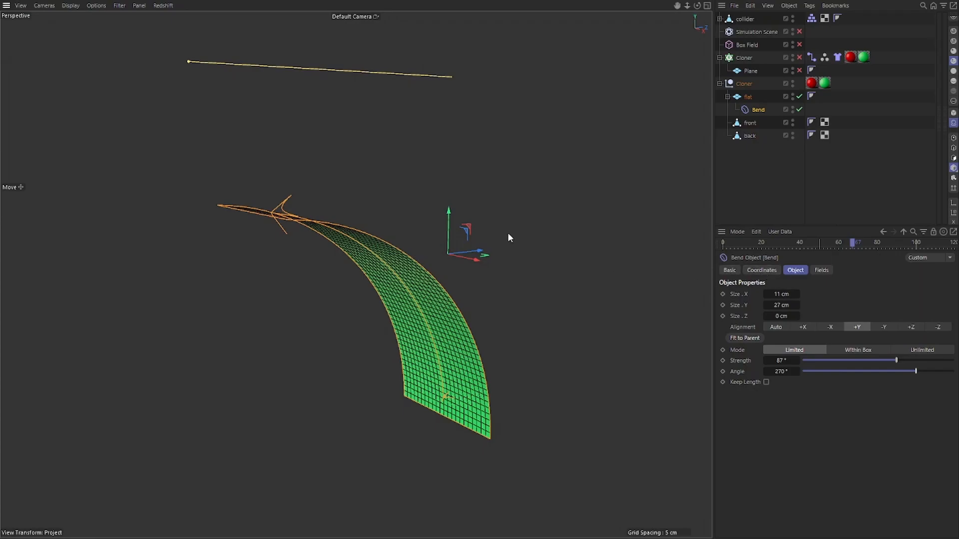
drag(448, 212, 484, 108)
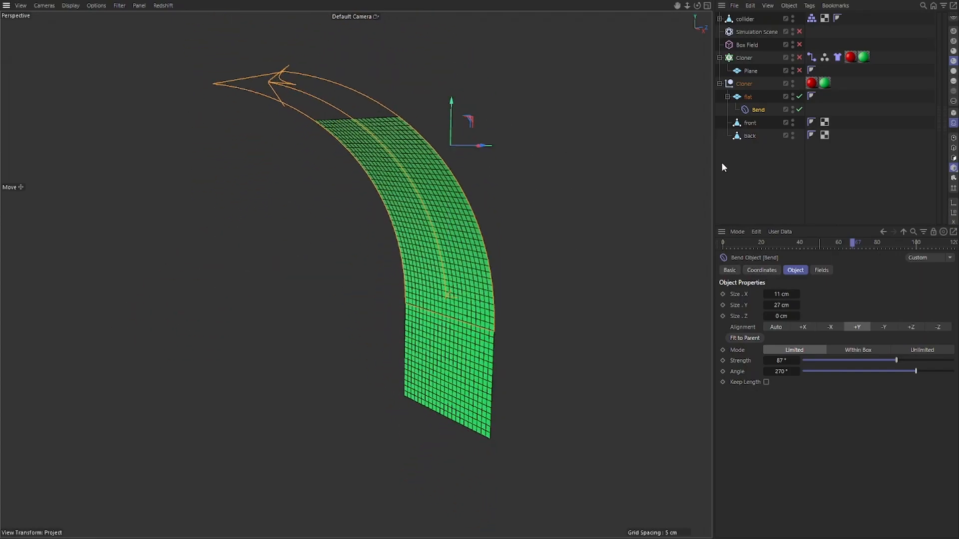
click(762, 270)
drag(833, 330, 896, 330)
double_click(837, 330)
scroll(840, 331, up, 1)
scroll(839, 330, down, 2)
alt+drag(495, 219, 495, 225)
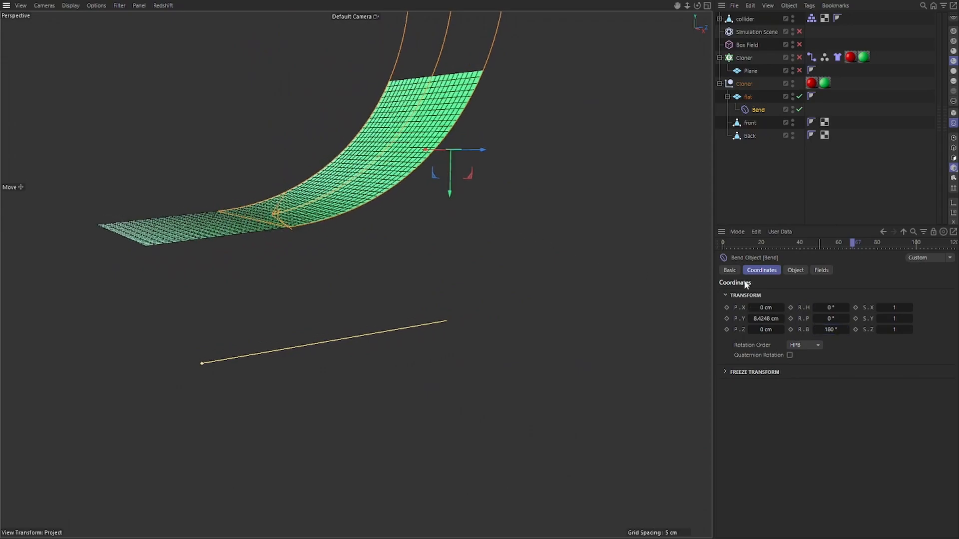
Reset the Bend's Y position to 0 cm.
double_click(767, 308)
key(Tab)
text(0)
key(Return)
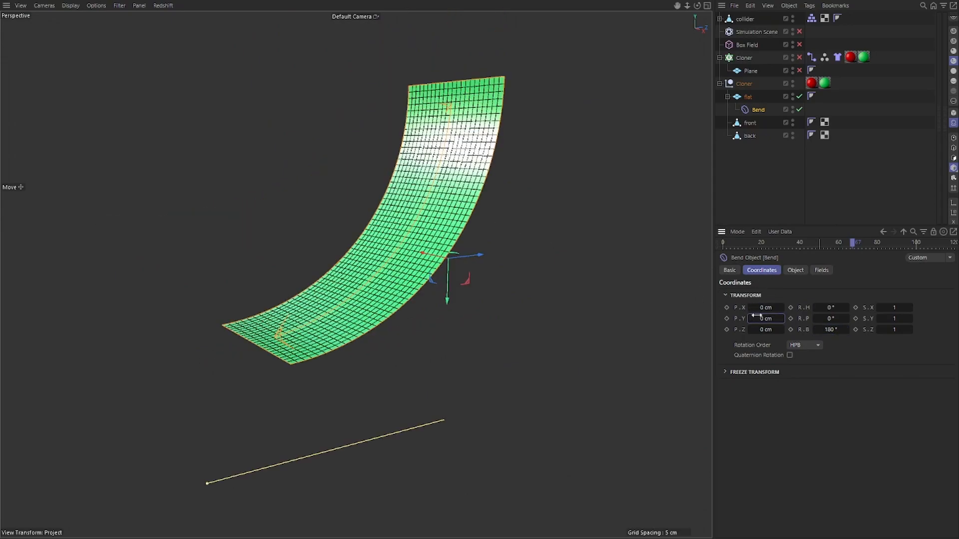
Increase the Bend's strength to 498° to curl flat into a closed roll.
click(800, 273)
drag(778, 361, 958, 361)
alt+middle_drag(464, 110, 460, 187)
scroll(461, 170, up, 3)
alt+drag(457, 145, 423, 185)
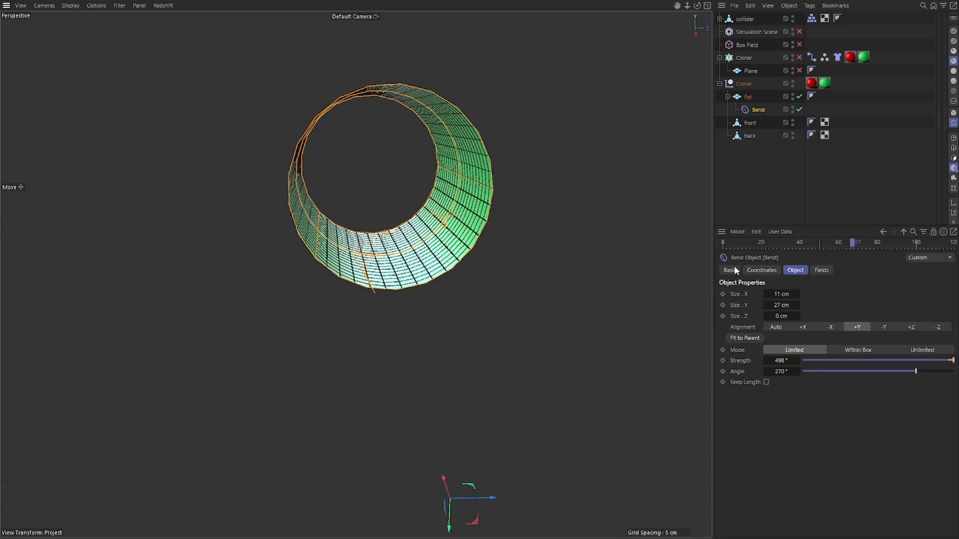
Set the Bend's pitch rotation (R.P) to 2° to skew the roll into a slight spiral.
click(762, 270)
click(795, 270)
click(761, 270)
click(843, 318)
text(1)
key(Return)
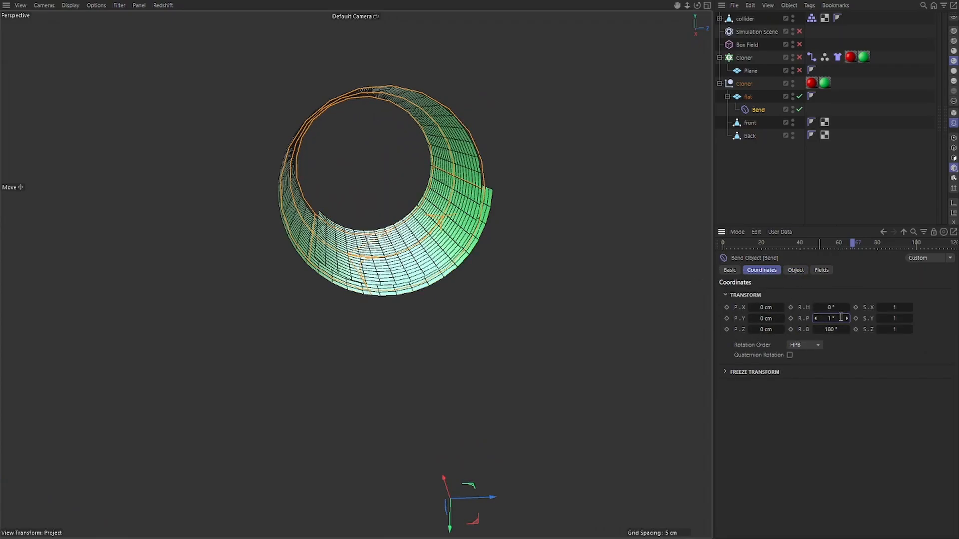
key(Up)
key(Up)
key(Down)
key(Up)
alt+drag(455, 210, 539, 234)
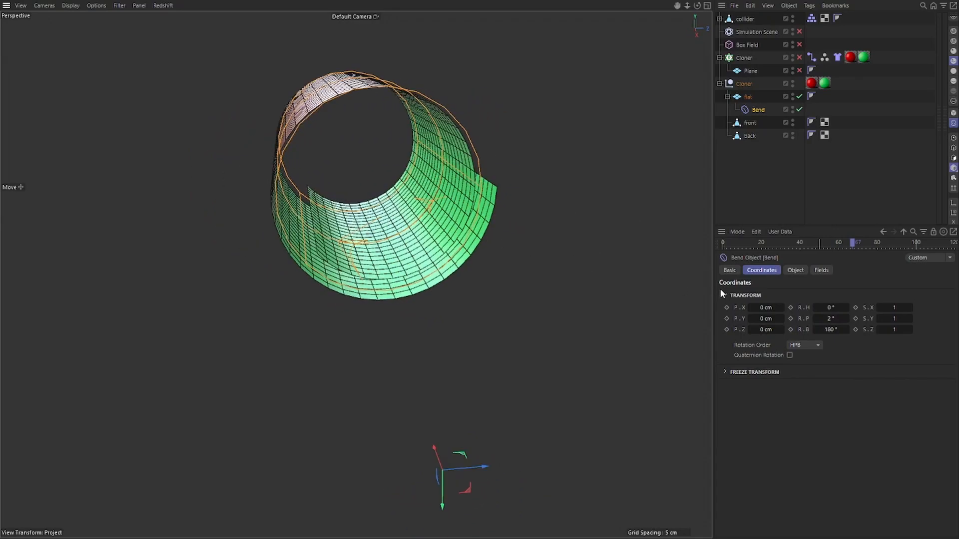
Try sliding the Bend in the viewport to preview the rolling motion, and undo the move.
alt+drag(691, 280, 574, 175)
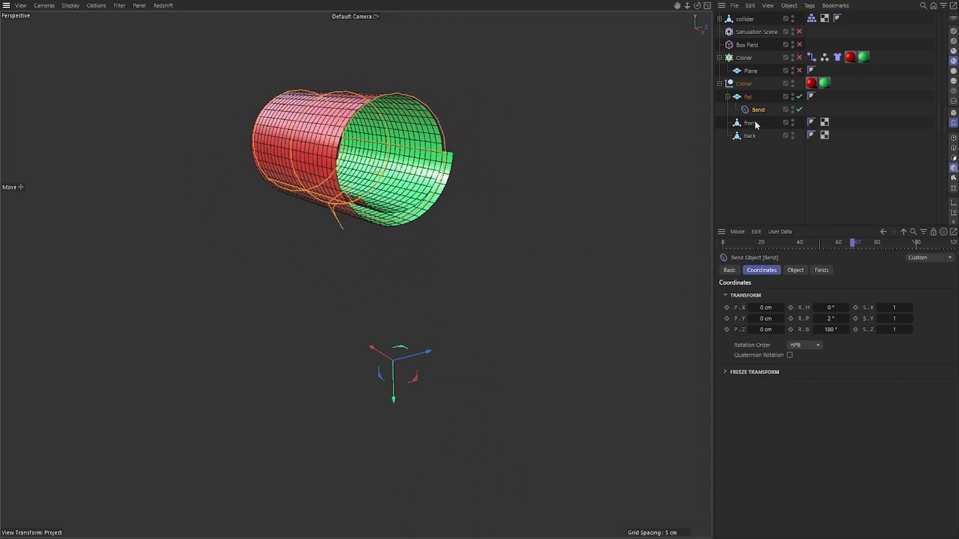
drag(384, 387, 452, 446)
alt+middle_drag(378, 300, 378, 220)
key(ctrl+z)
alt+right_drag(504, 190, 463, 181)
alt+middle_drag(463, 181, 468, 223)
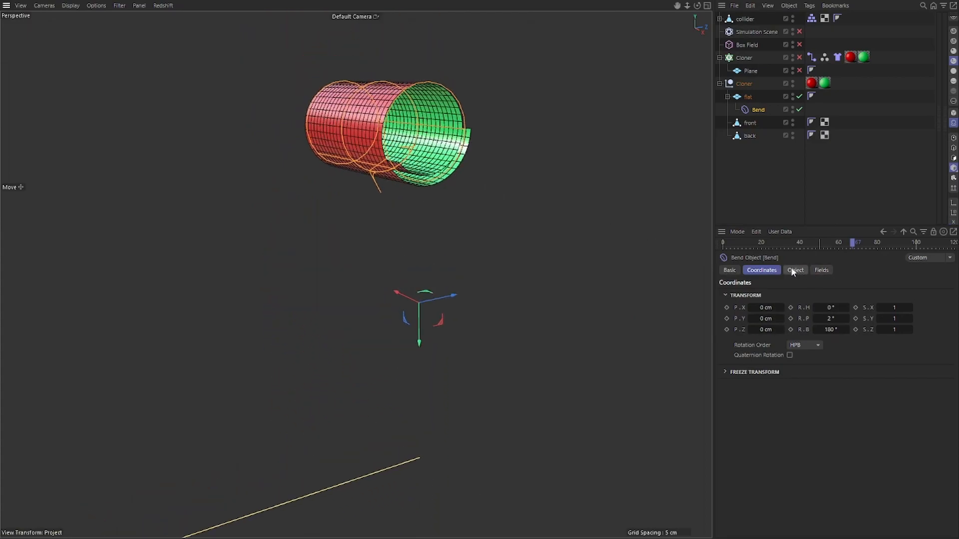
Set the Bend's strength to 1189° and keyframe its Y position from 0 cm at frame 0 to -30 cm at frame 60.
click(792, 270)
drag(798, 361, 772, 355)
click(766, 271)
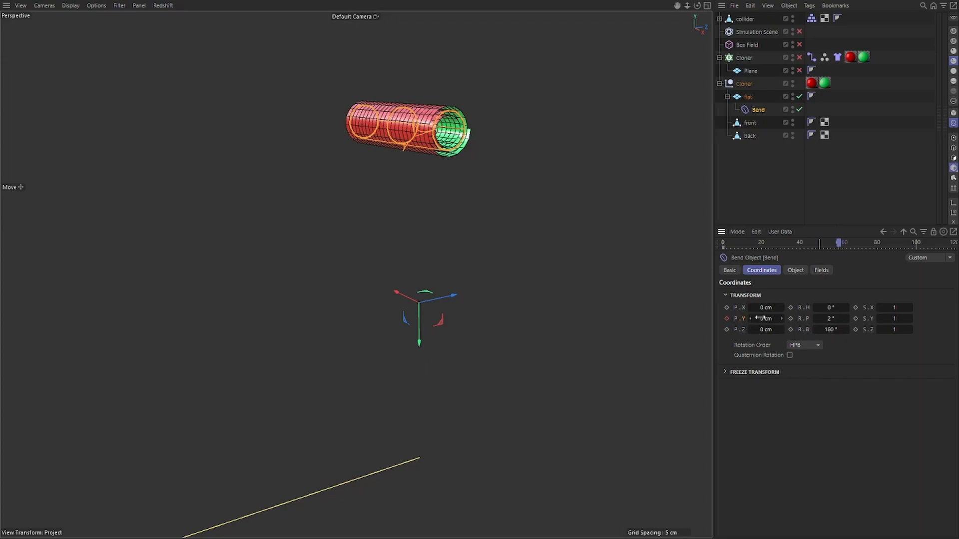
drag(765, 319, 729, 320)
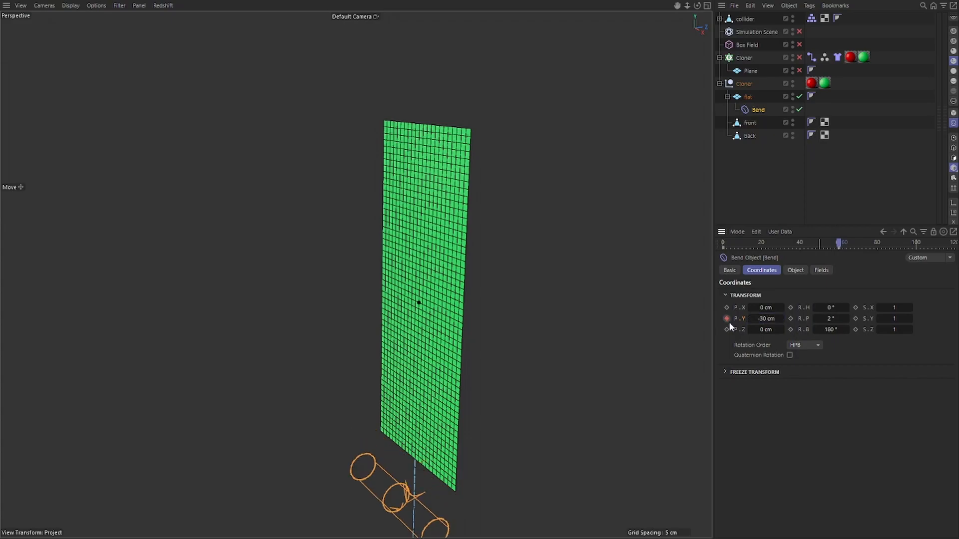
click(727, 319)
key(shift+f)
key(F8)
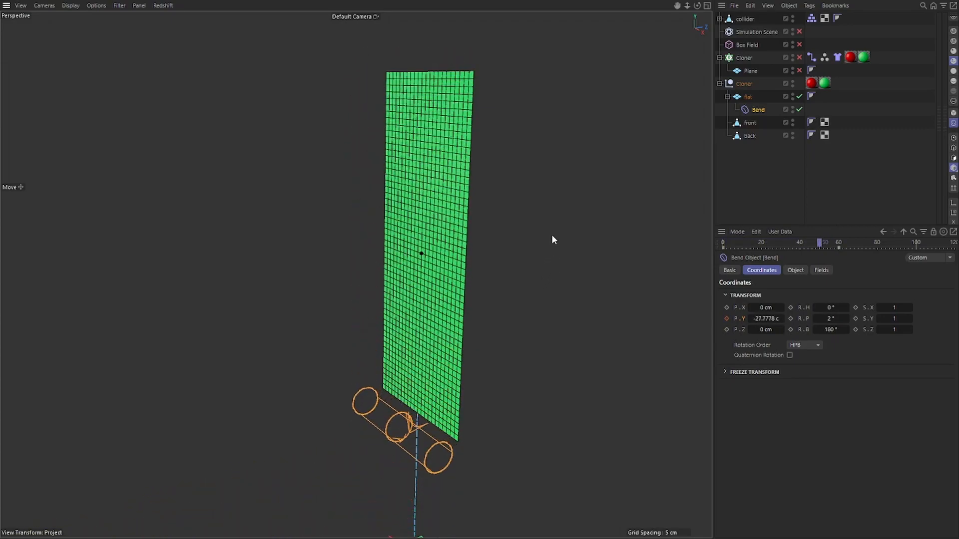
Enable Keep Length on the Bend and play the animation from the start to frame 37.
alt+drag(505, 269, 689, 296)
click(795, 272)
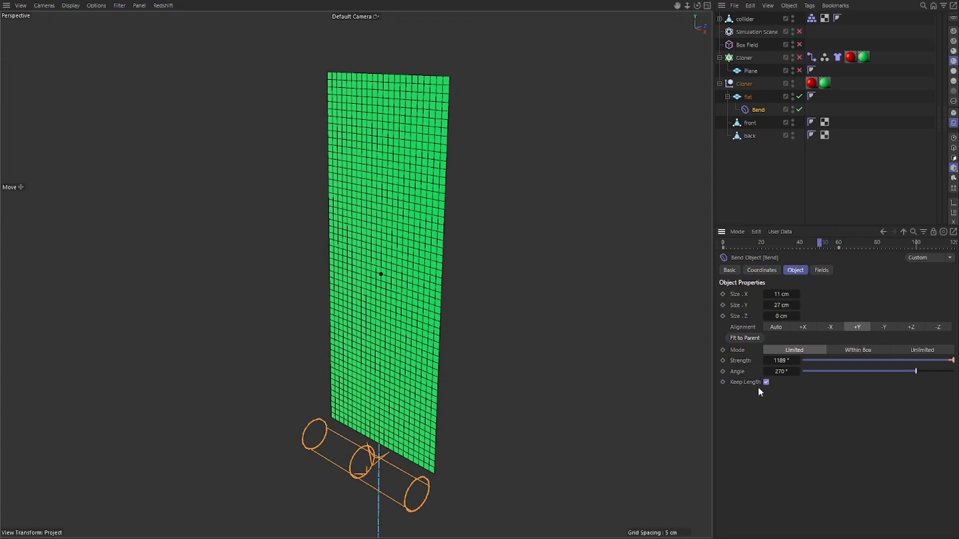
scroll(532, 266, down, 2)
alt+middle_drag(532, 266, 512, 256)
key(shift+f)
key(F8)
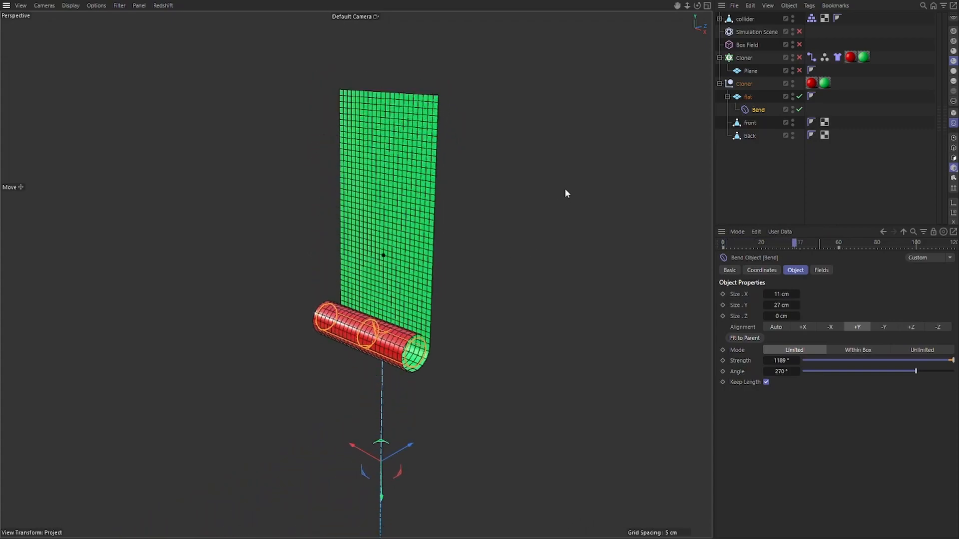
alt+drag(524, 206, 582, 205)
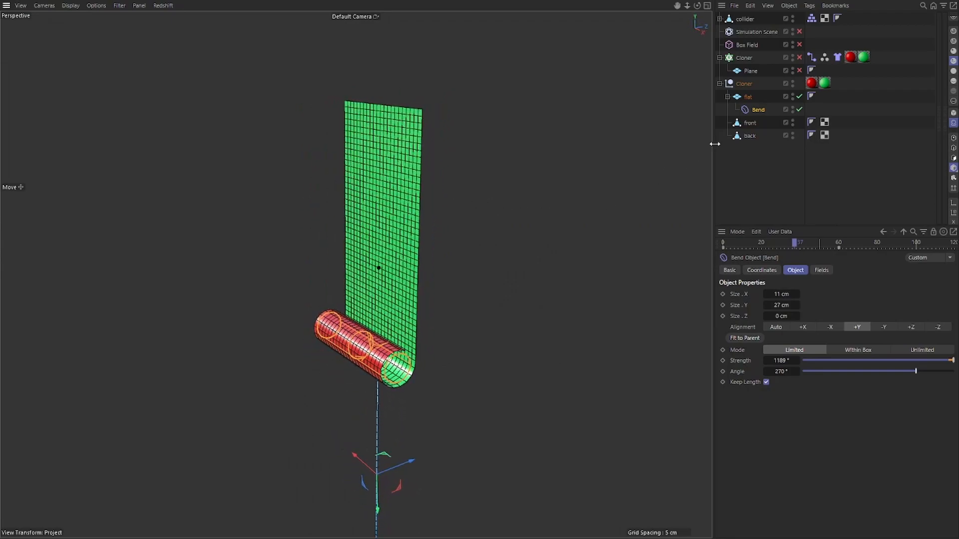
Make the flat plane editable and expand it to show its Bend deformer.
click(748, 97)
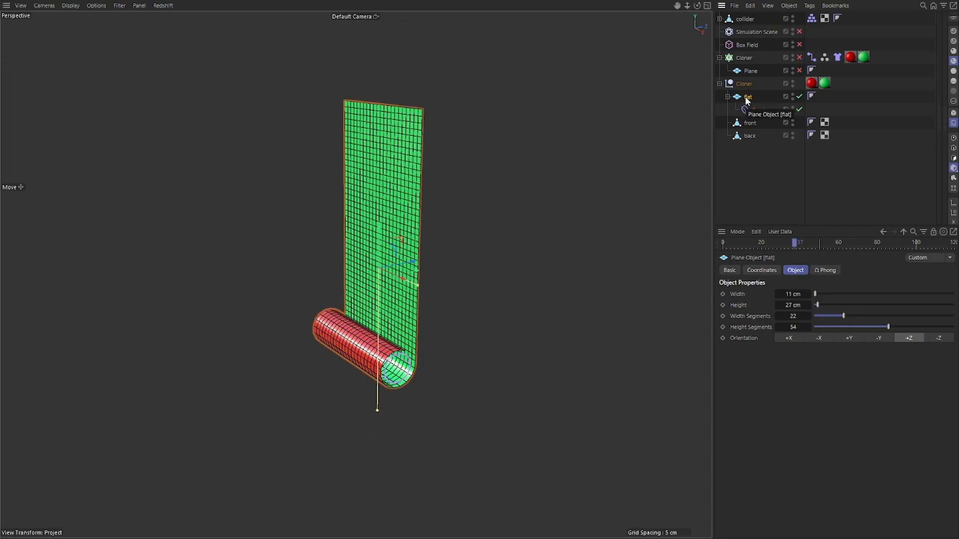
right_click(748, 100)
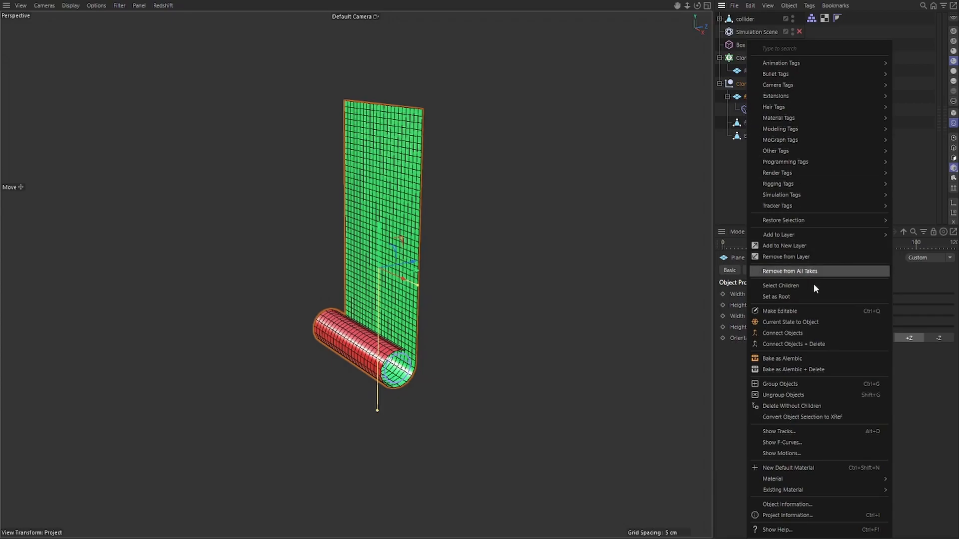
click(790, 312)
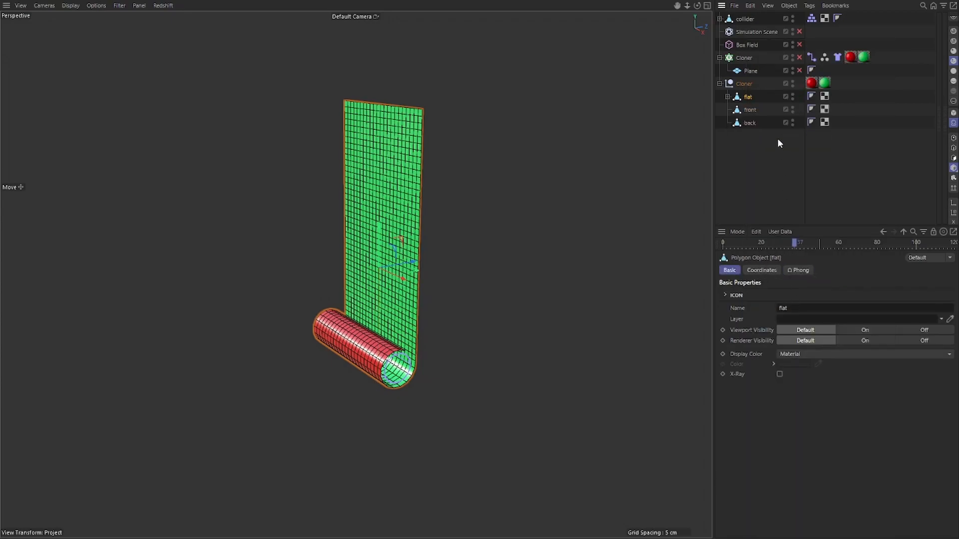
click(727, 96)
alt+middle_drag(483, 150, 474, 160)
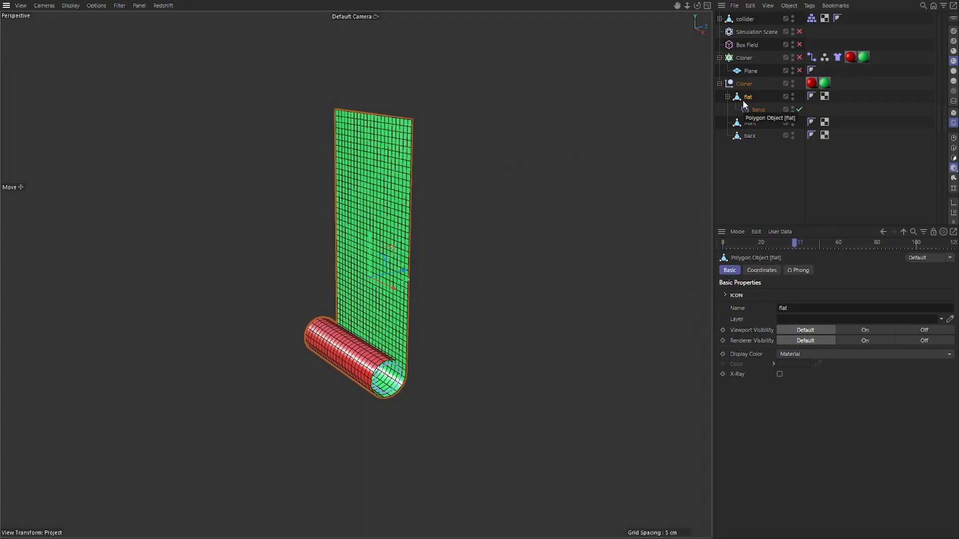
alt+drag(393, 195, 449, 195)
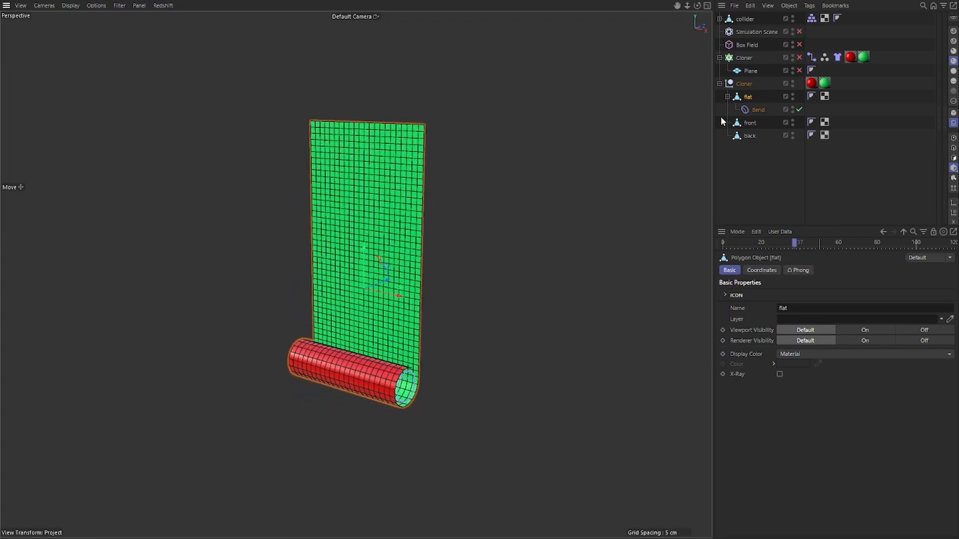
Add a Pose Morph tag to flat and enable Points mixing.
key(shift+c)
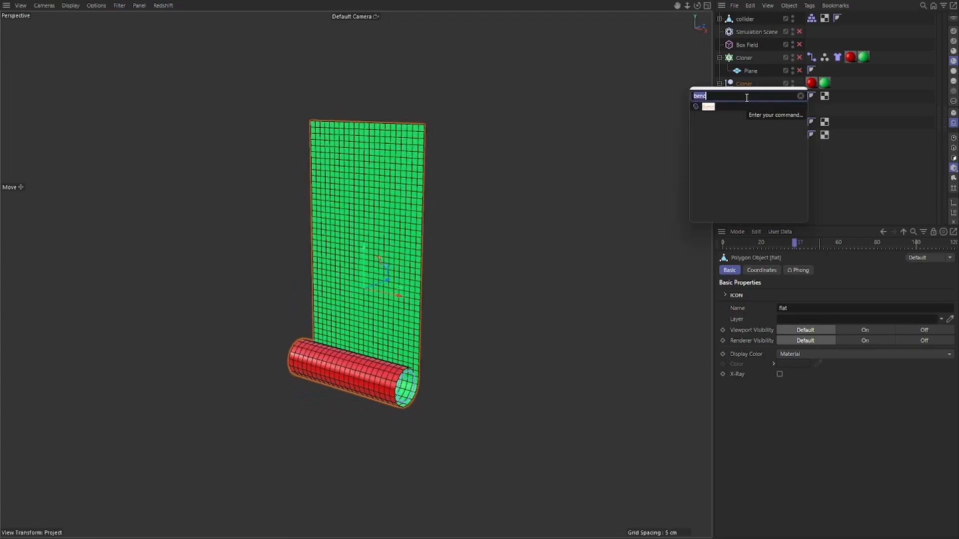
text(r)
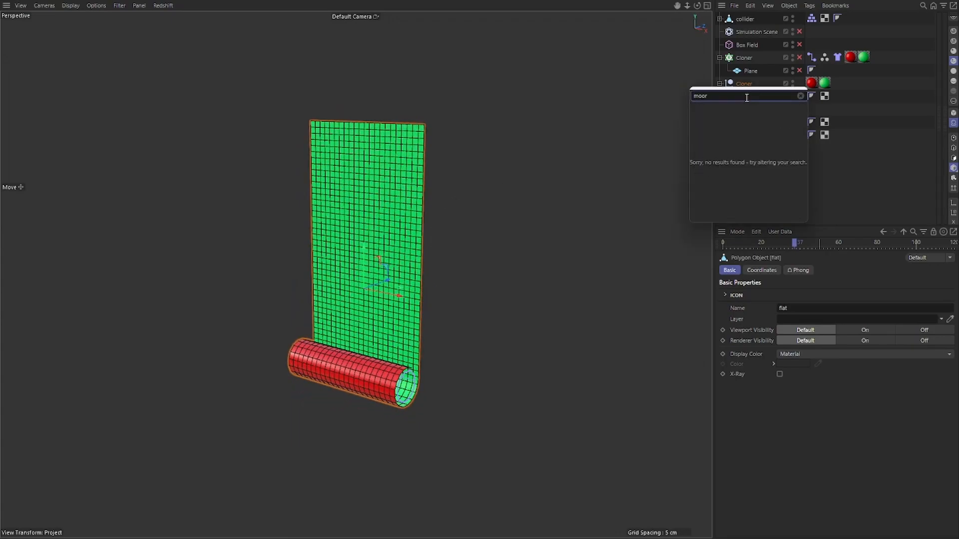
key(BackSpace)
key(BackSpace)
key(BackSpace)
key(BackSpace)
text(morp)
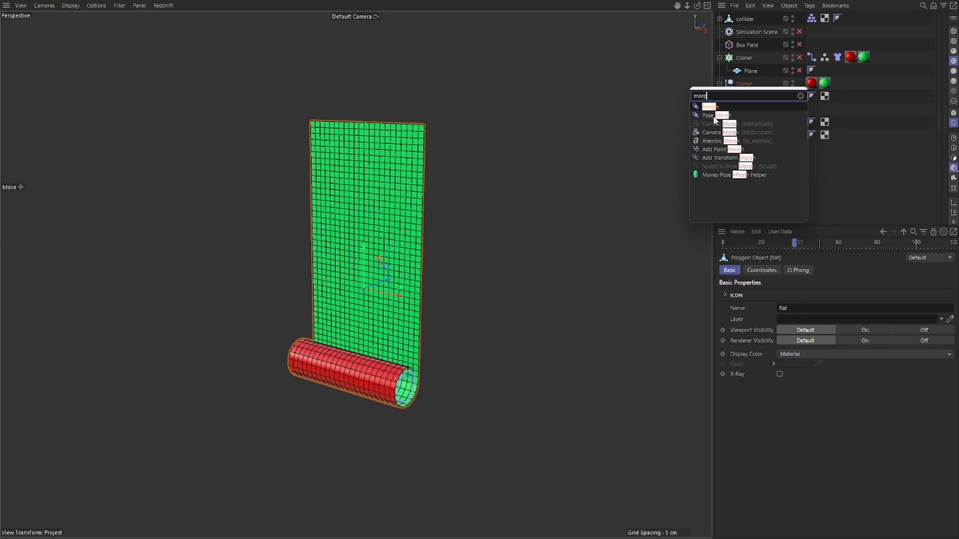
click(714, 115)
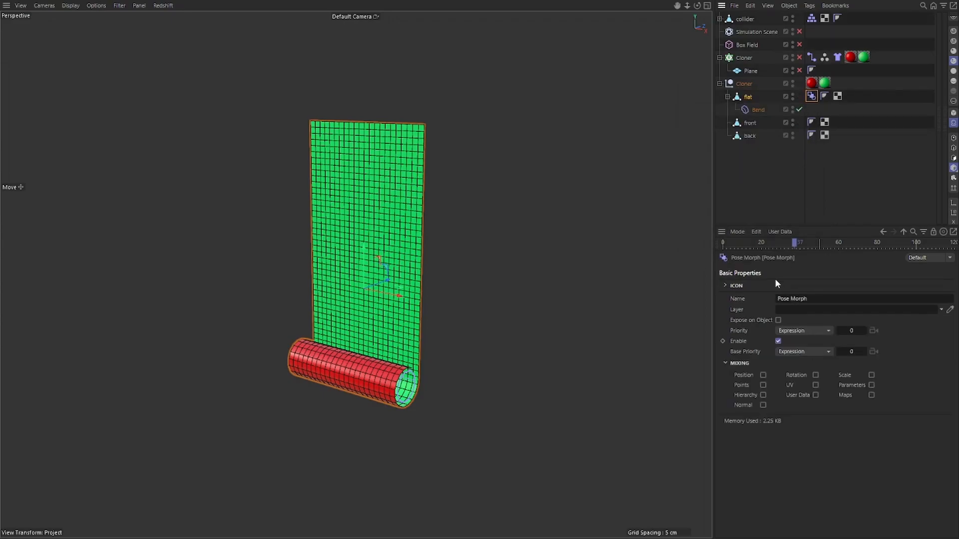
click(762, 385)
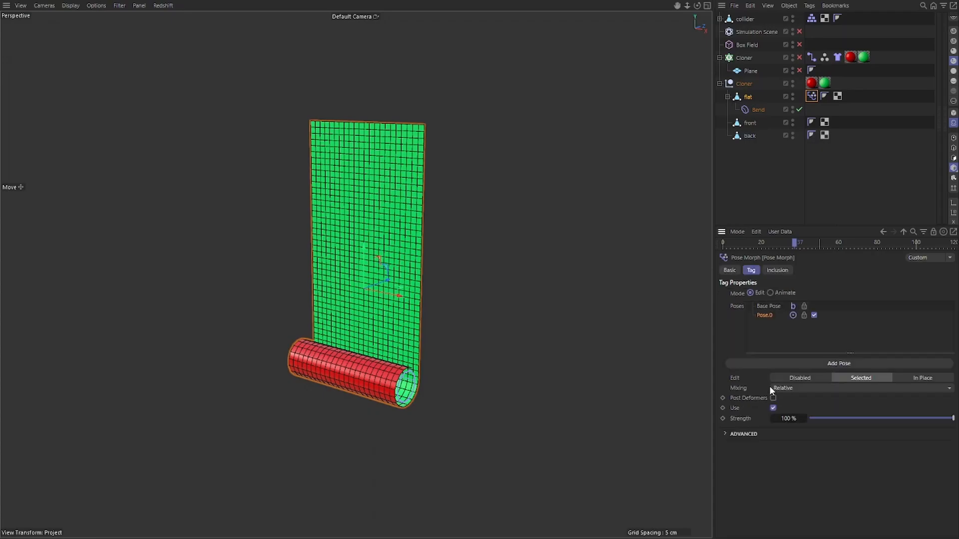
Delete the default Pose.0 from the Pose Morph tag and try adding front as a morph target.
key(Delete)
drag(749, 122, 768, 322)
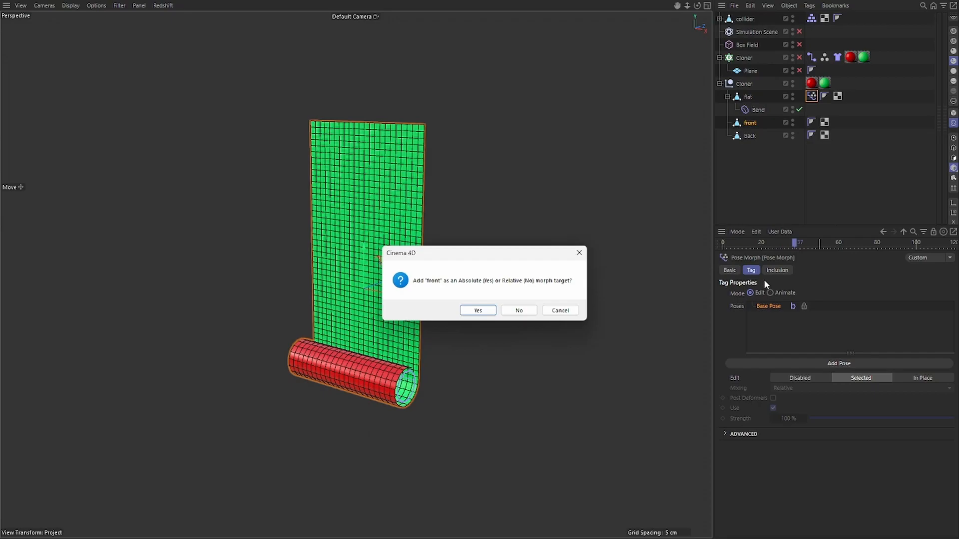
click(559, 310)
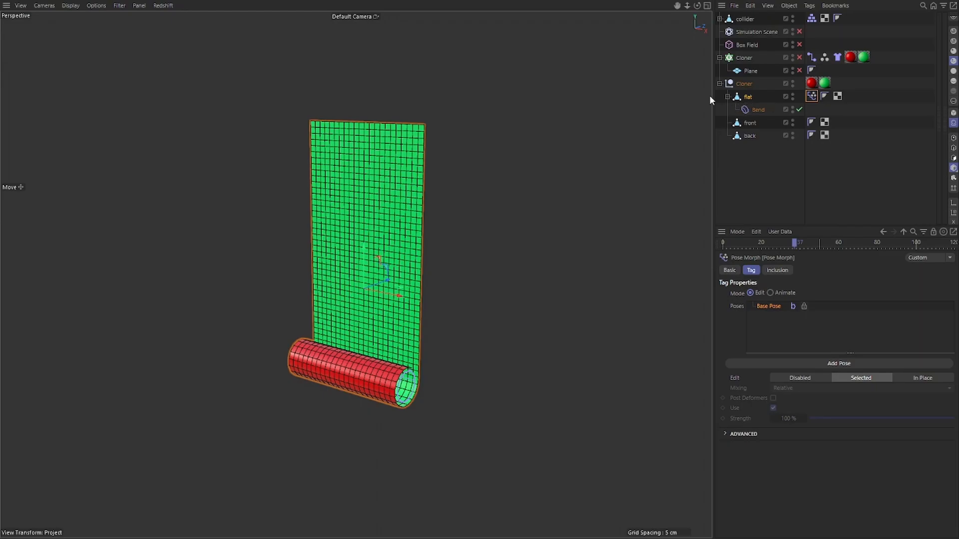
Inspect the green material tag on the converted Cloner to check which side of flat it covers.
alt+drag(376, 208, 346, 214)
click(824, 82)
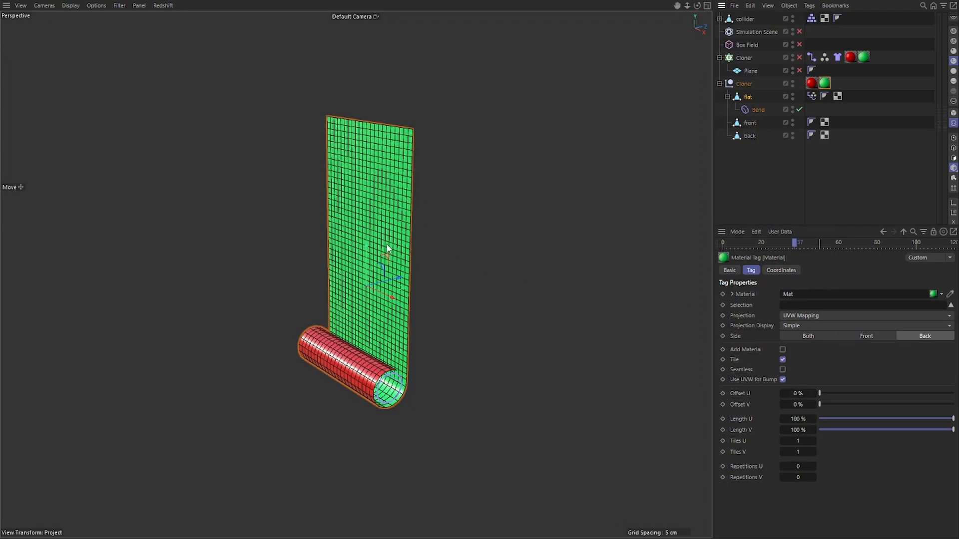
alt+drag(375, 250, 432, 244)
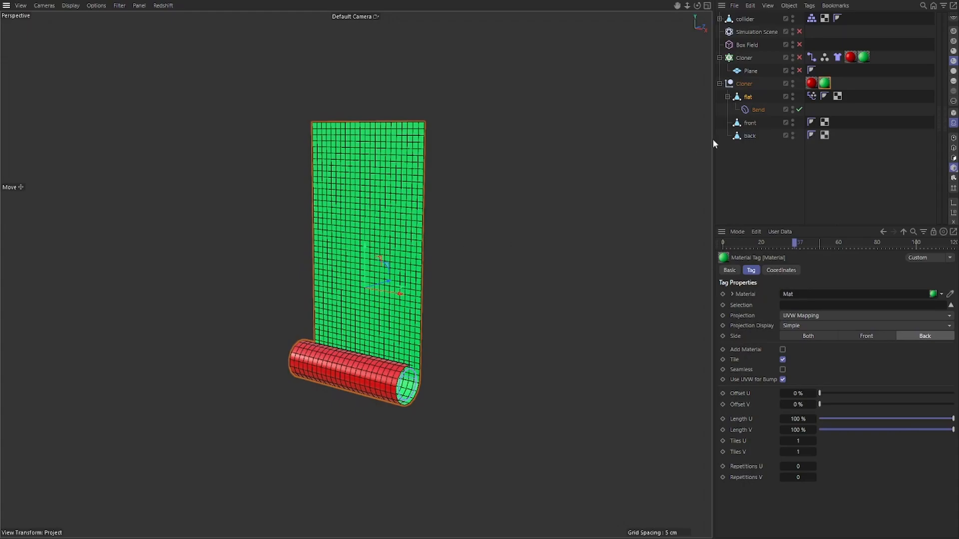
alt+drag(421, 202, 405, 220)
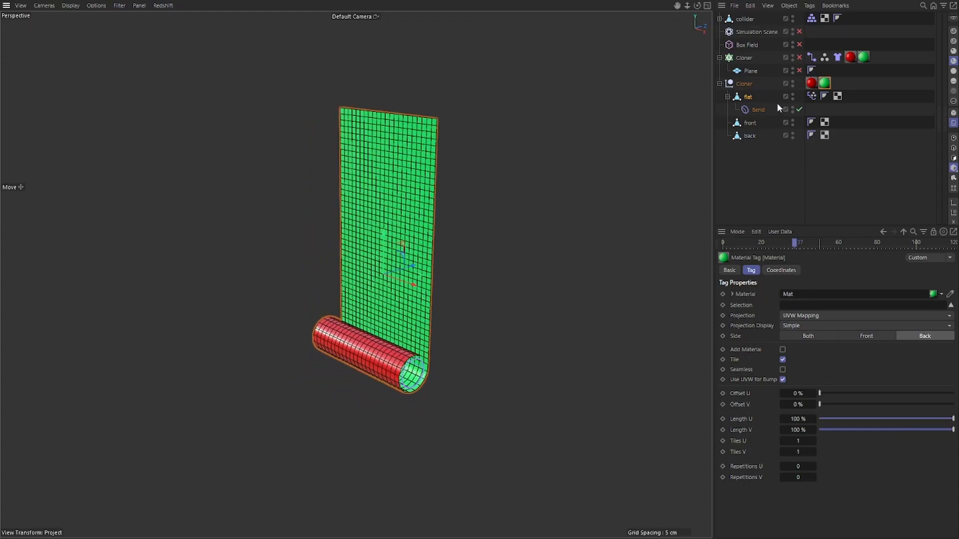
Check the back mesh from its other side, and add front as an Absolute morph target in flat's Pose Morph tag.
click(811, 96)
drag(746, 138, 755, 166)
click(746, 135)
drag(743, 133, 750, 130)
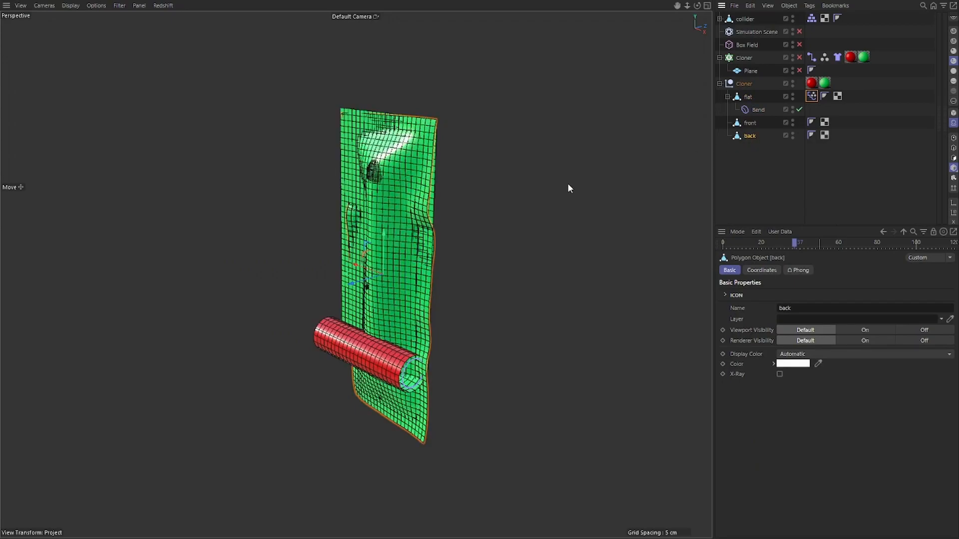
alt+drag(460, 209, 574, 199)
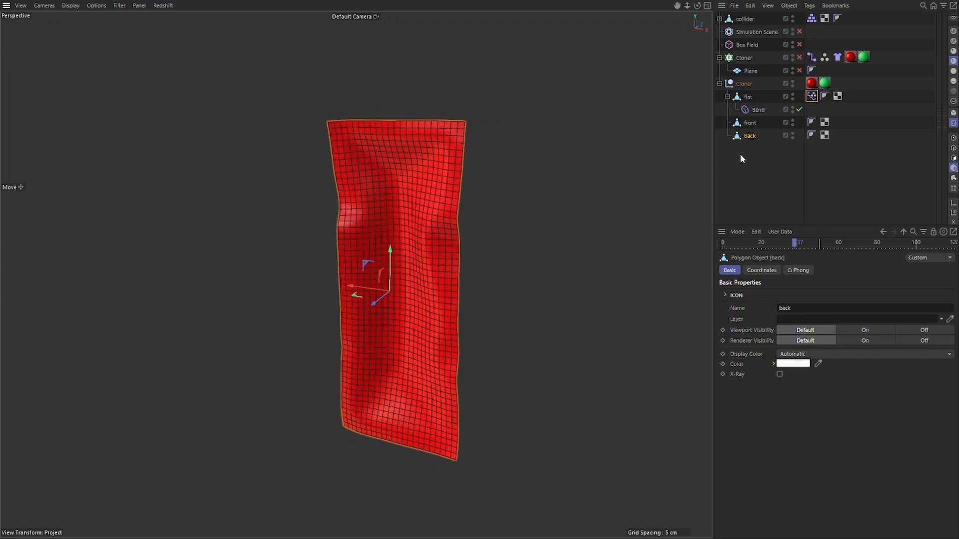
click(747, 97)
click(811, 96)
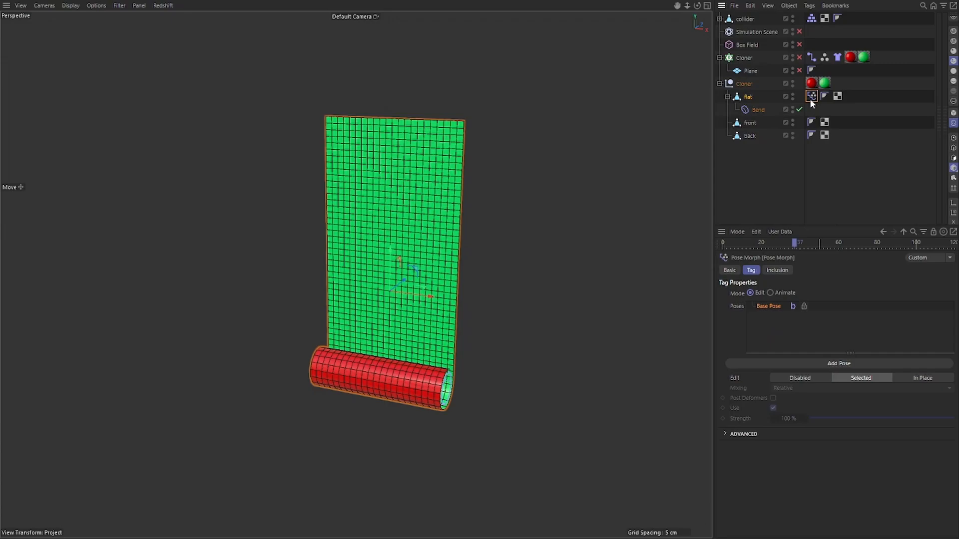
drag(763, 192, 773, 318)
click(483, 313)
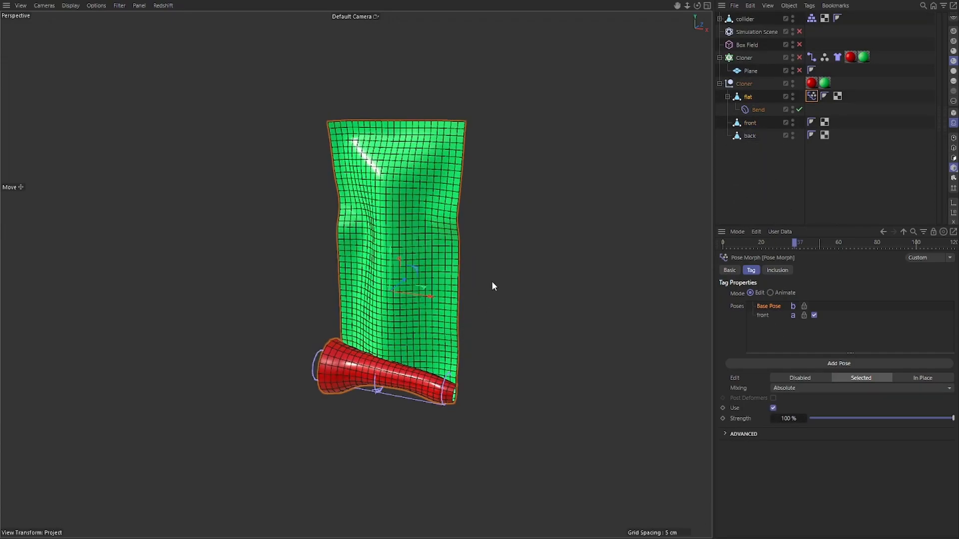
Disable flat's Bend deformer and test the front pose's strength slider, ending at 100%.
alt+middle_drag(491, 272, 484, 242)
alt+drag(484, 242, 549, 264)
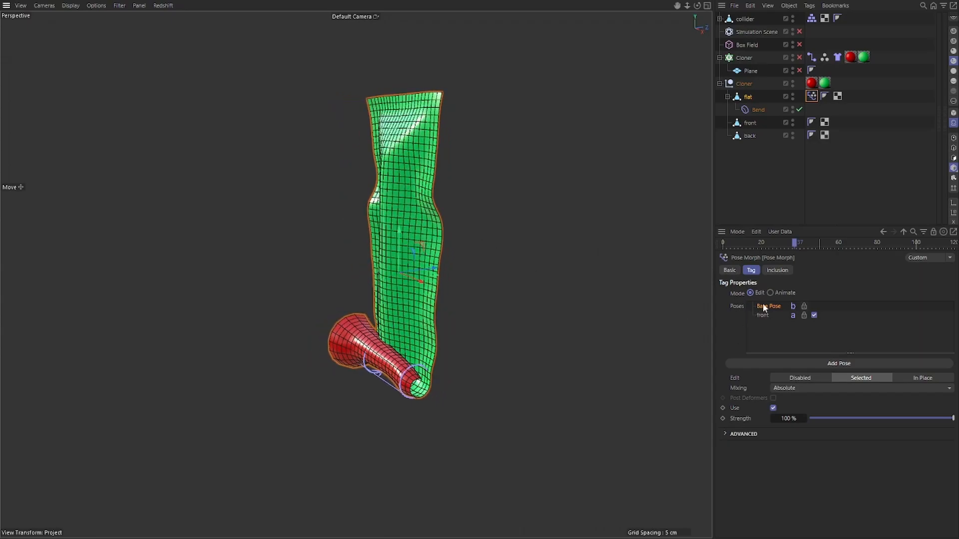
drag(891, 417, 952, 418)
click(748, 97)
click(799, 109)
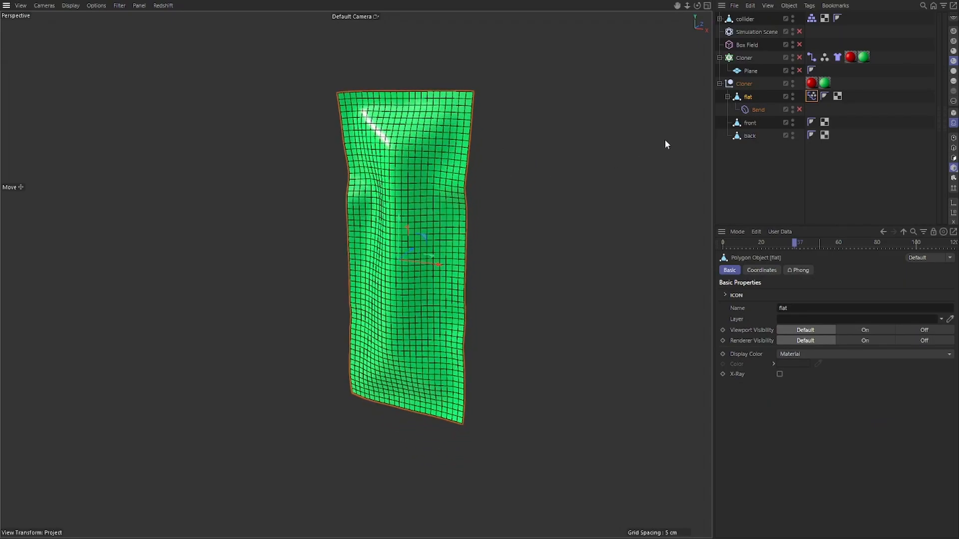
click(811, 96)
drag(837, 417, 951, 418)
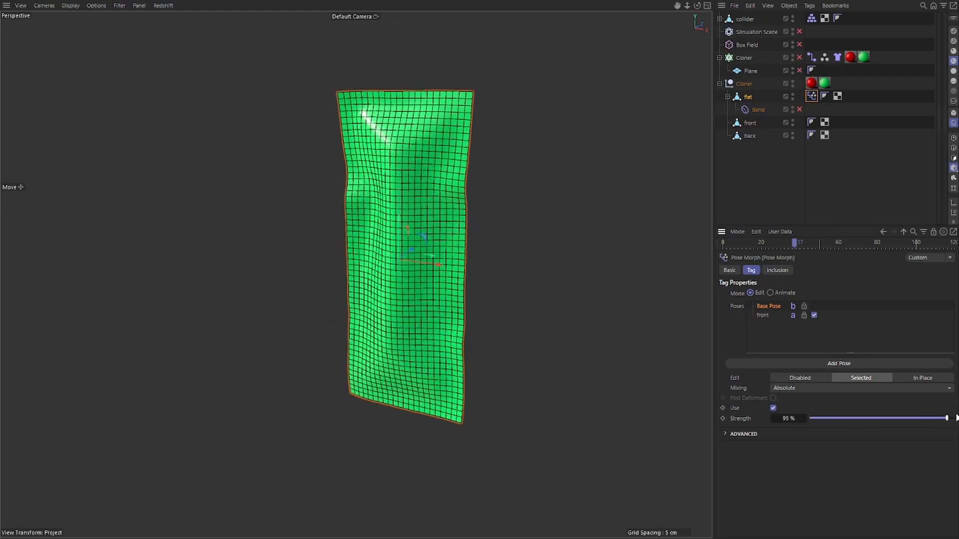
alt+drag(473, 262, 450, 264)
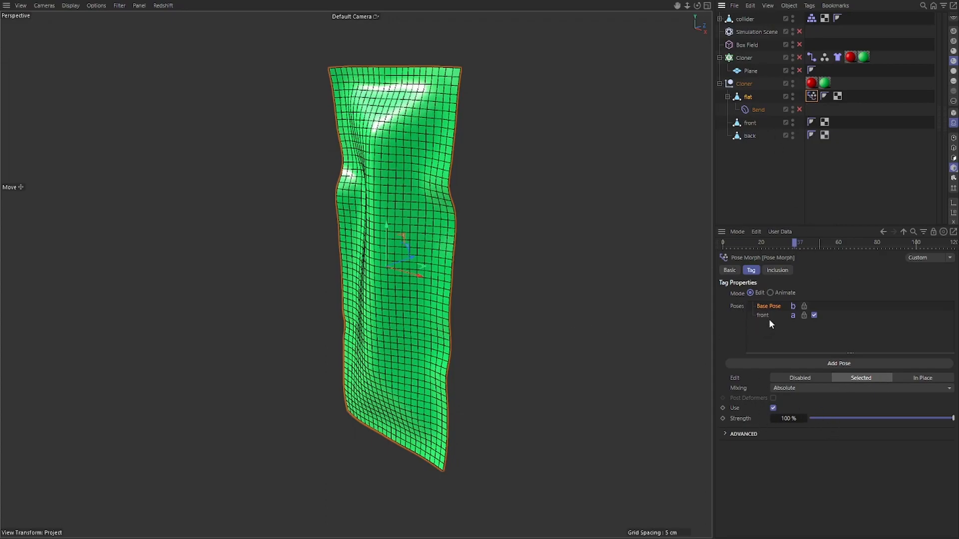
Switch the Pose Morph tag to Animate mode and add a Morph deformer under flat, above Bend.
click(770, 293)
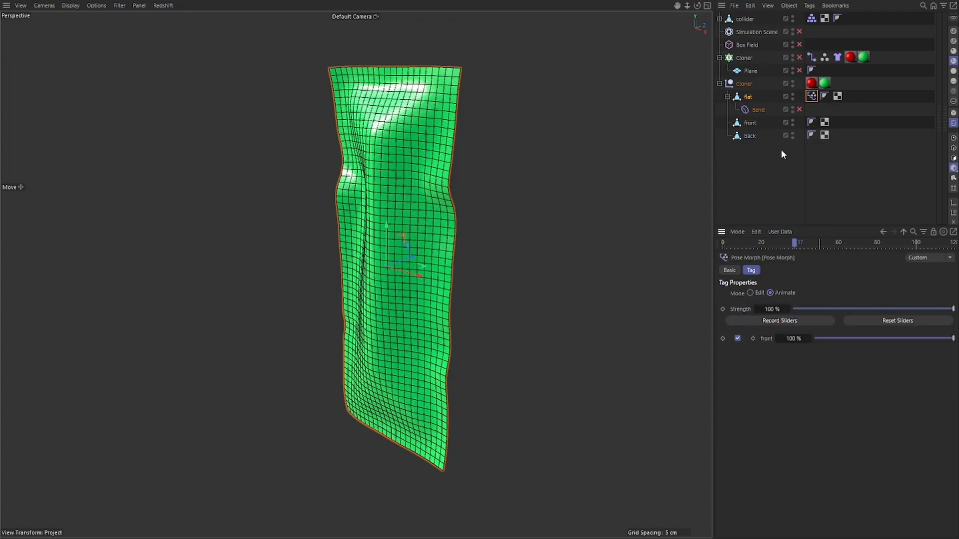
click(748, 97)
key(shift+c)
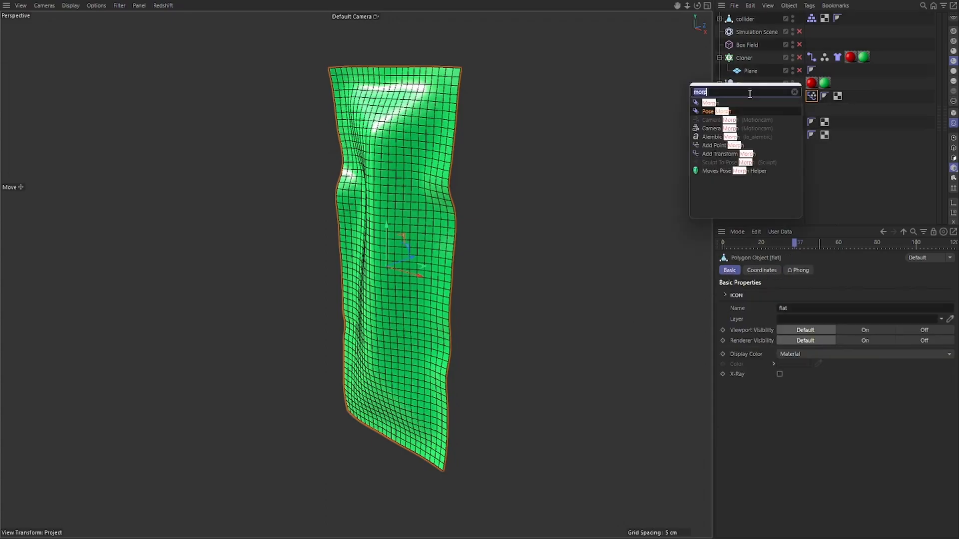
click(710, 102)
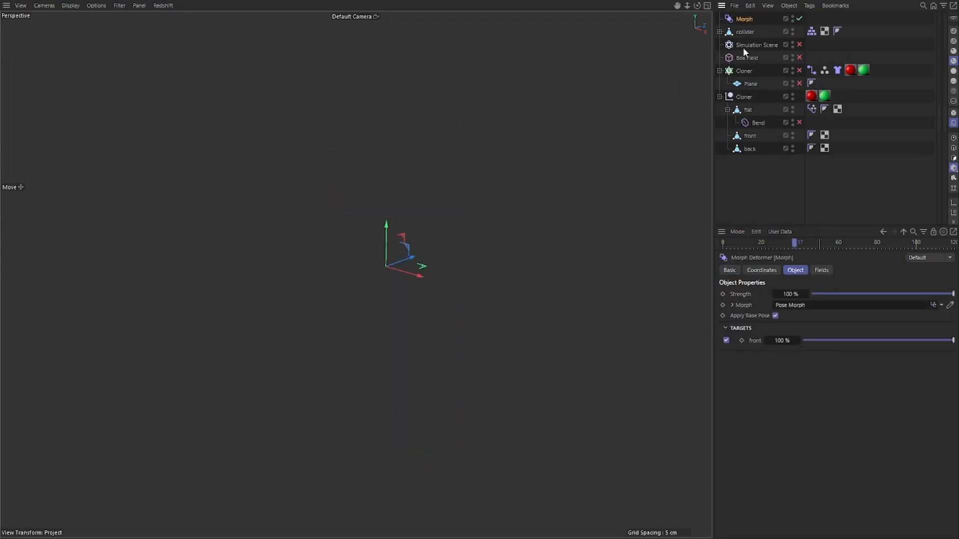
drag(736, 19, 753, 116)
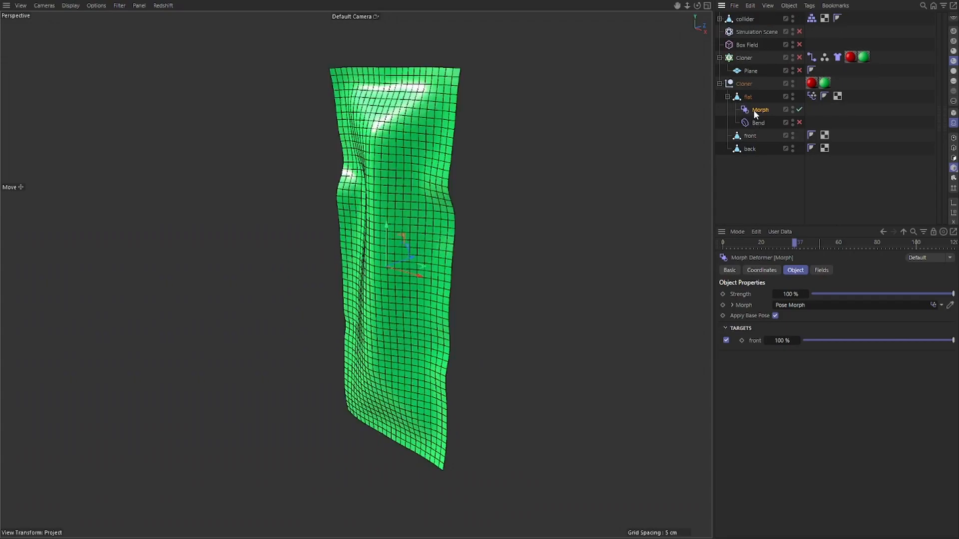
Add a Linear Field to the Morph deformer's falloff and scale it down to a length of about 7.1 cm.
click(819, 272)
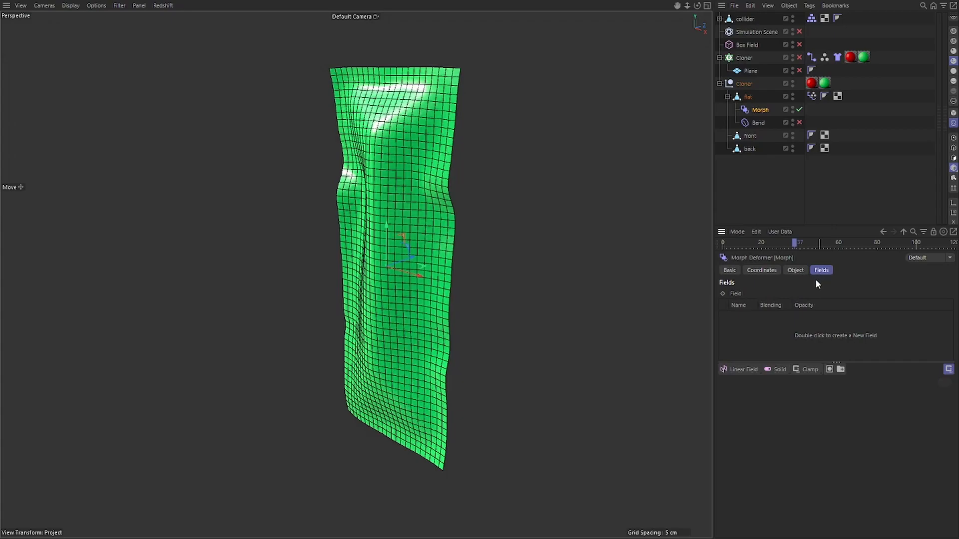
click(741, 370)
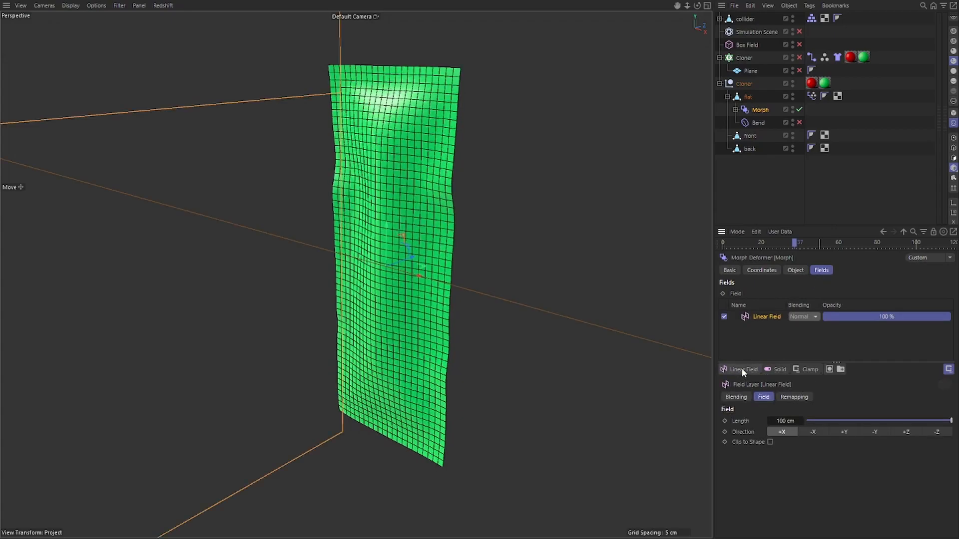
key(t)
drag(499, 189, 250, 328)
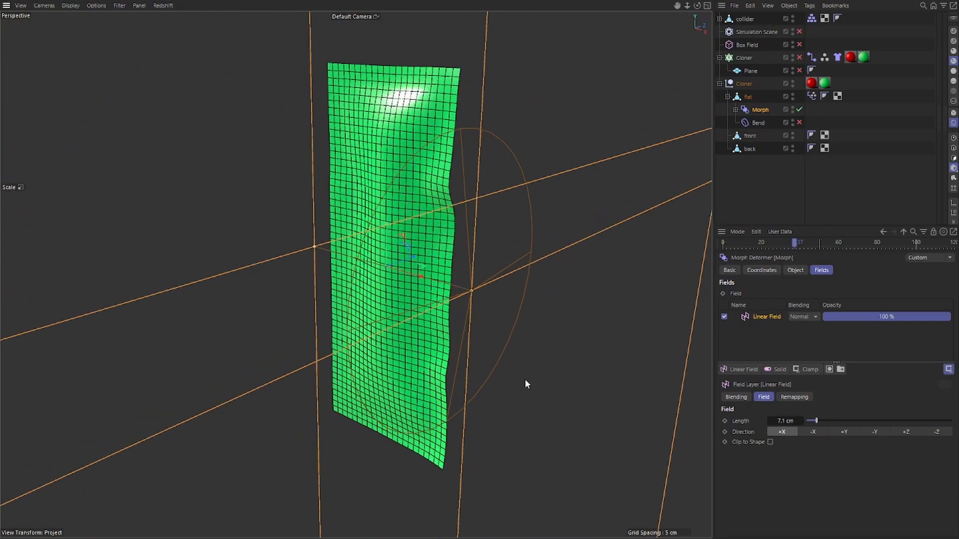
Set the Linear Field's direction to +Y, raise it towards the upper part of the mesh, and shorten it to about 3.36 cm.
click(843, 433)
key(e)
drag(401, 227, 425, 164)
key(t)
drag(496, 148, 374, 201)
key(e)
mouse_move(389, 152)
mouse_down()
mouse_move(389, 204)
mouse_move(389, 170)
mouse_up()
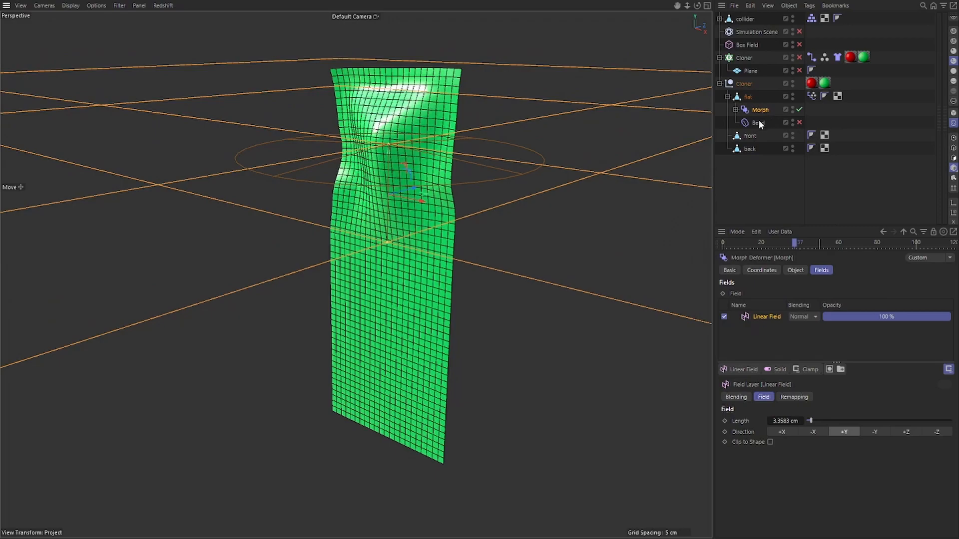
Move the Linear Field from the Morph deformer to a child of Bend, and re-enable Bend.
click(736, 109)
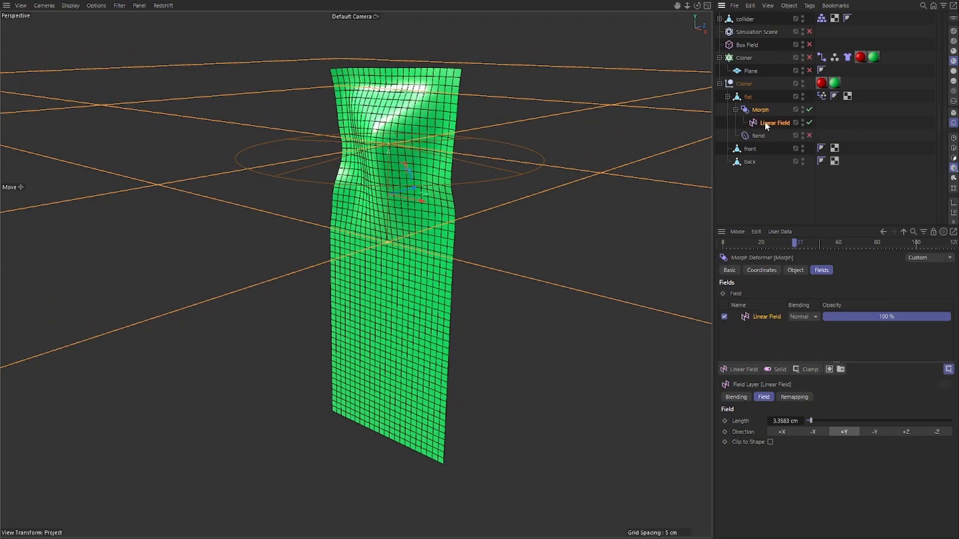
click(765, 123)
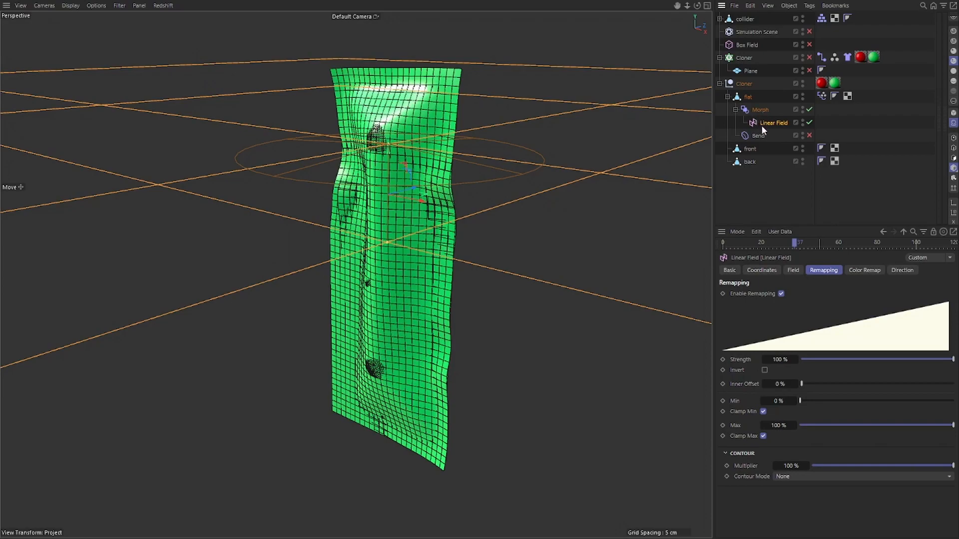
drag(762, 143, 763, 142)
click(759, 122)
click(764, 136)
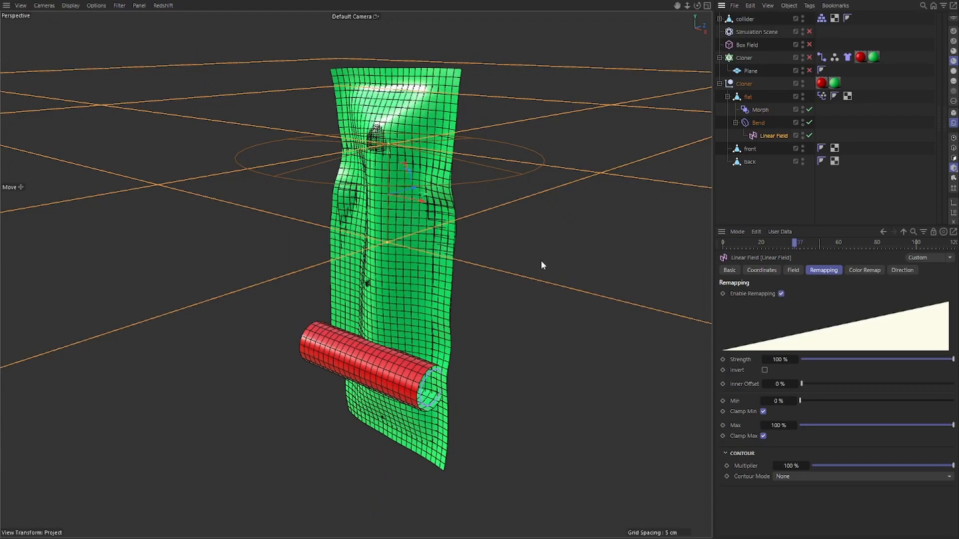
Scrub to frame 34 and hide the front and back meshes in the viewport.
drag(754, 242, 789, 247)
alt+drag(510, 180, 404, 303)
click(749, 148)
ctrl+click(749, 161)
key(ctrl+h)
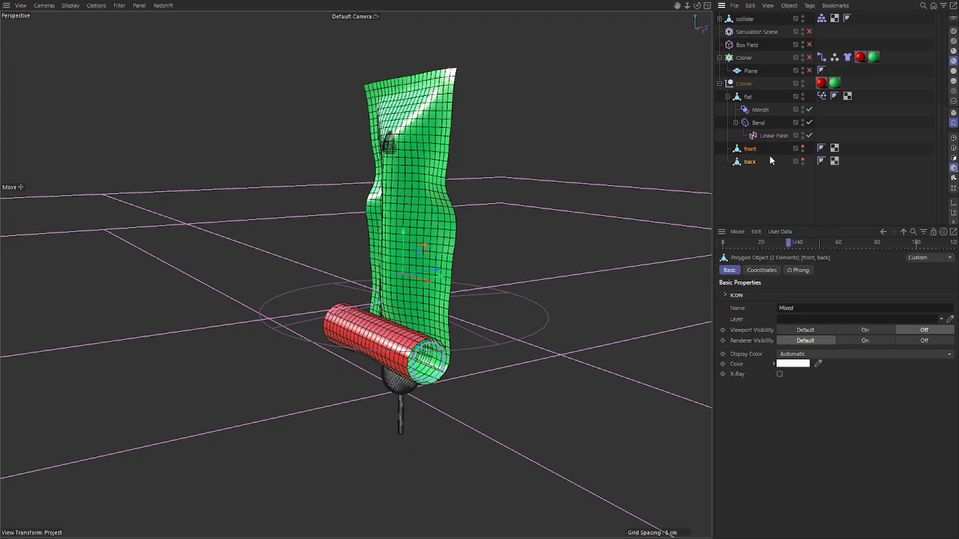
click(802, 146)
double_click(802, 146)
alt+drag(457, 199, 646, 213)
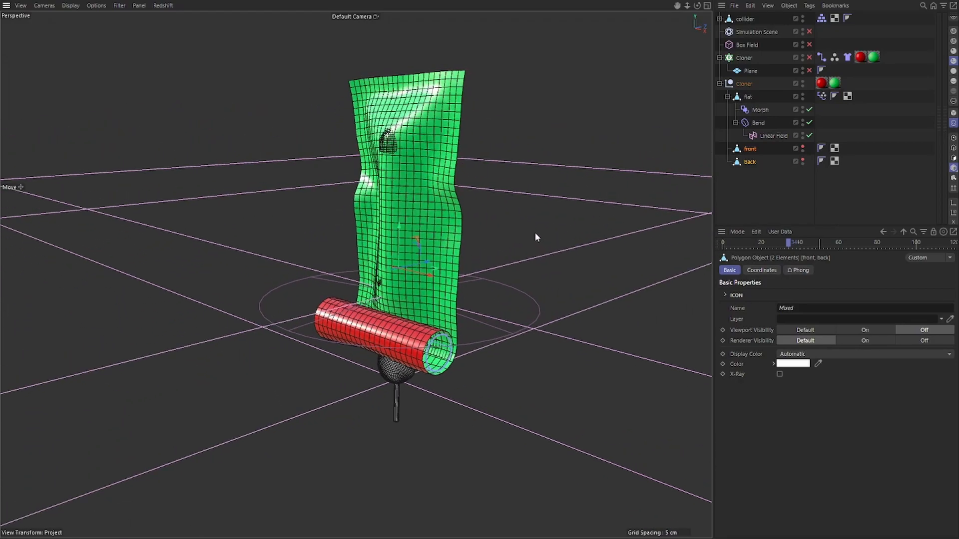
Review the unrolling animation in the Right view, checking how the roll and Linear Field travel along the collider.
key(F3)
scroll(374, 279, up, 5)
alt+middle_drag(363, 247, 422, 239)
drag(789, 243, 757, 242)
alt+middle_drag(487, 143, 504, 258)
drag(756, 242, 723, 243)
key(F8)
alt+middle_drag(525, 257, 514, 227)
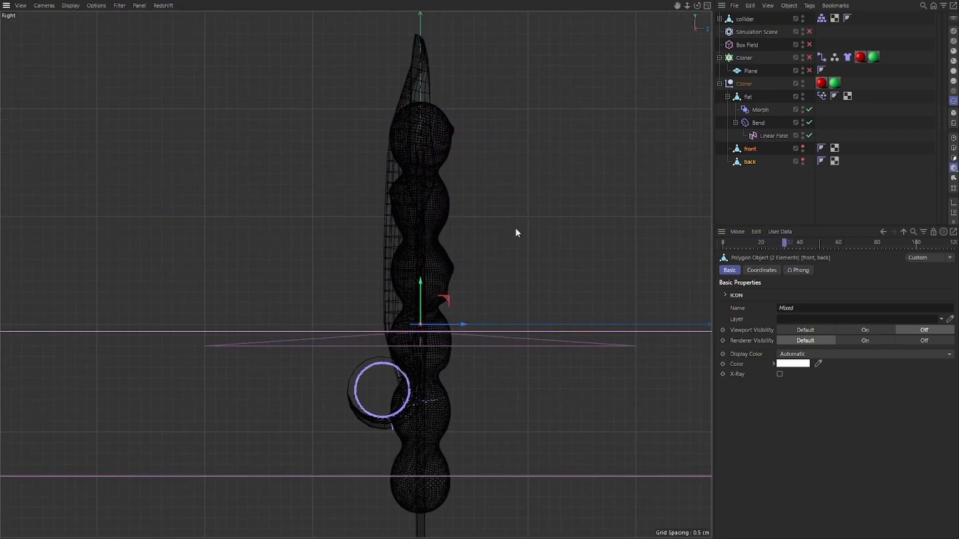
key(shift+f)
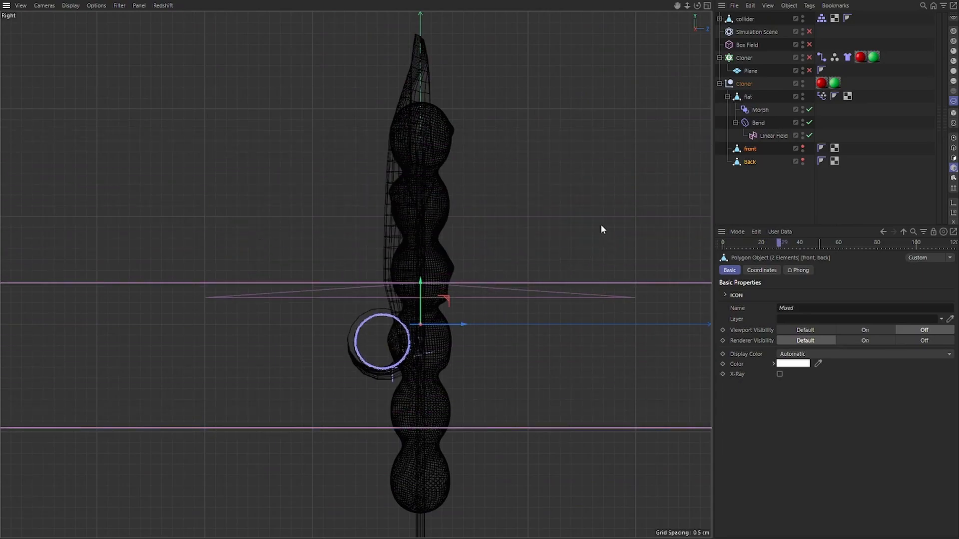
key(shift+f)
key(F8)
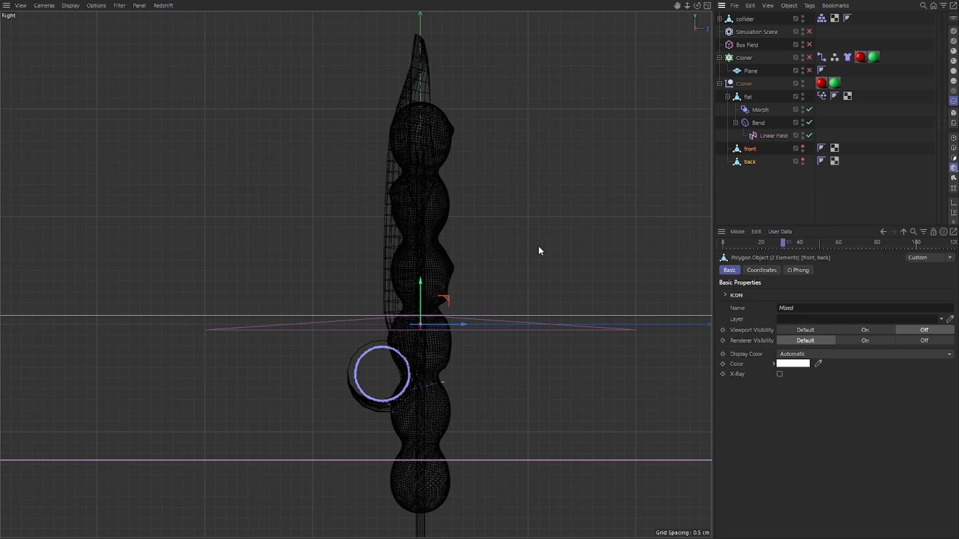
Move Bend's Linear Field upward along Y relative to the roll, and check its placement against the collider.
click(772, 136)
drag(423, 343, 469, 290)
scroll(417, 321, up, 8)
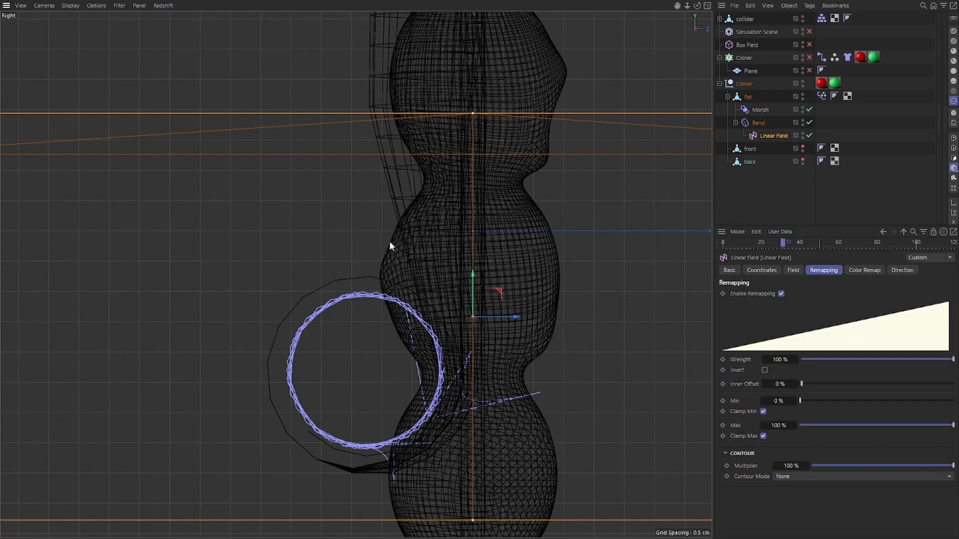
scroll(400, 304, down, 4)
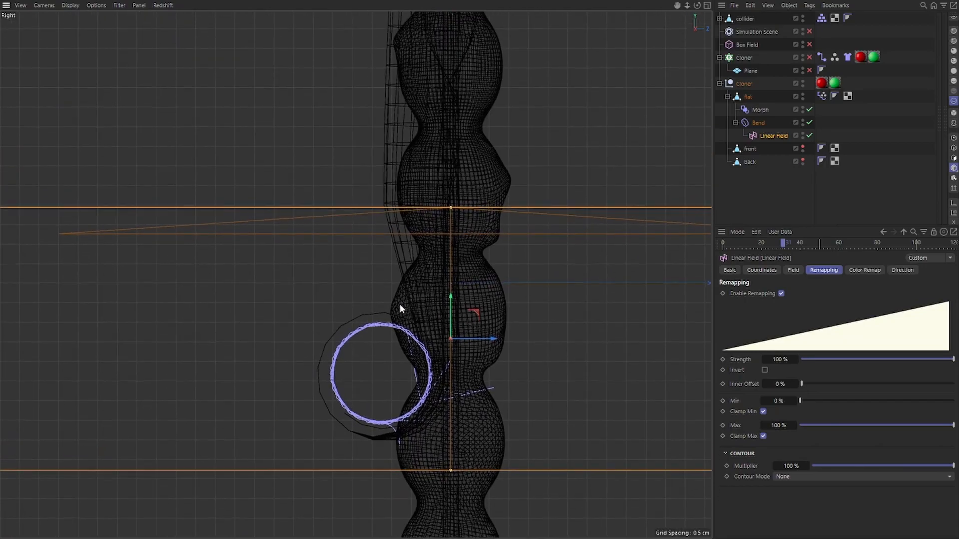
scroll(399, 305, up, 2)
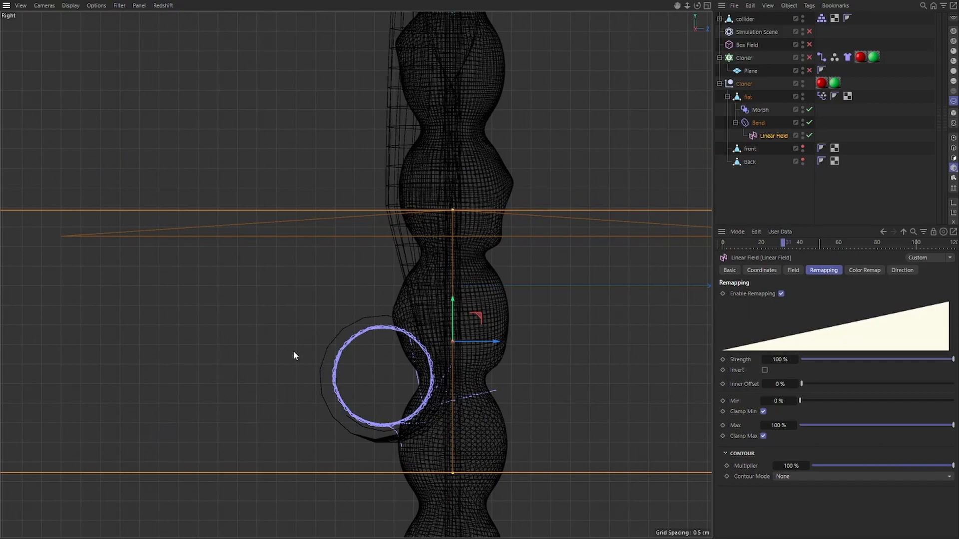
scroll(388, 331, down, 2)
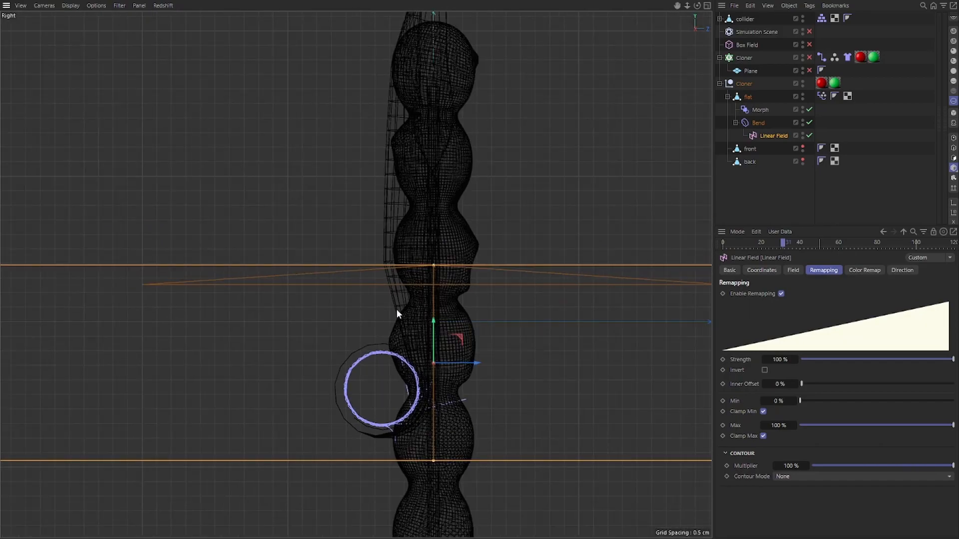
Add a Plain effector under flat, between the Morph and Bend deformers.
click(754, 124)
key(shift+c)
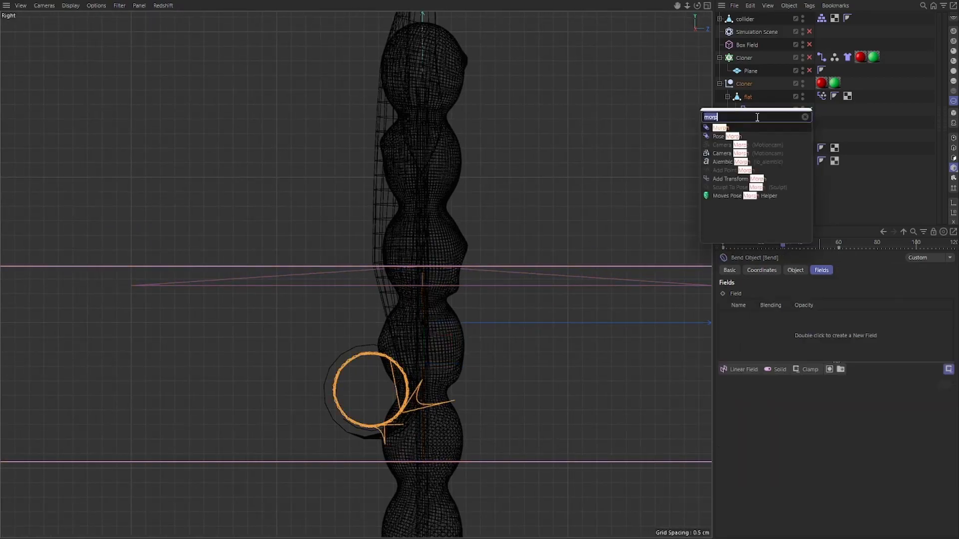
text(plain)
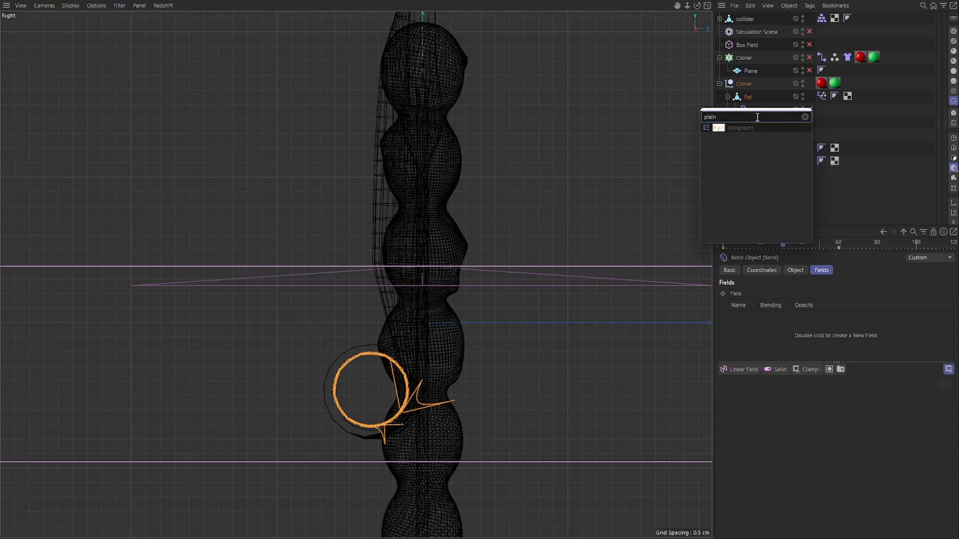
click(717, 129)
drag(748, 134, 757, 118)
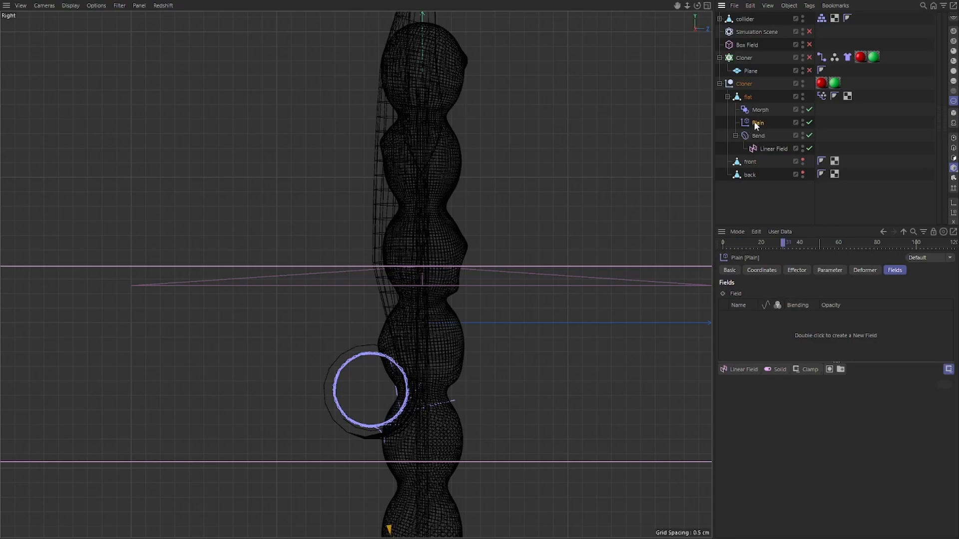
Limit Plain with the Linear Field and an Invert layer above it, and set its deformation to Point.
drag(760, 145, 781, 322)
click(810, 369)
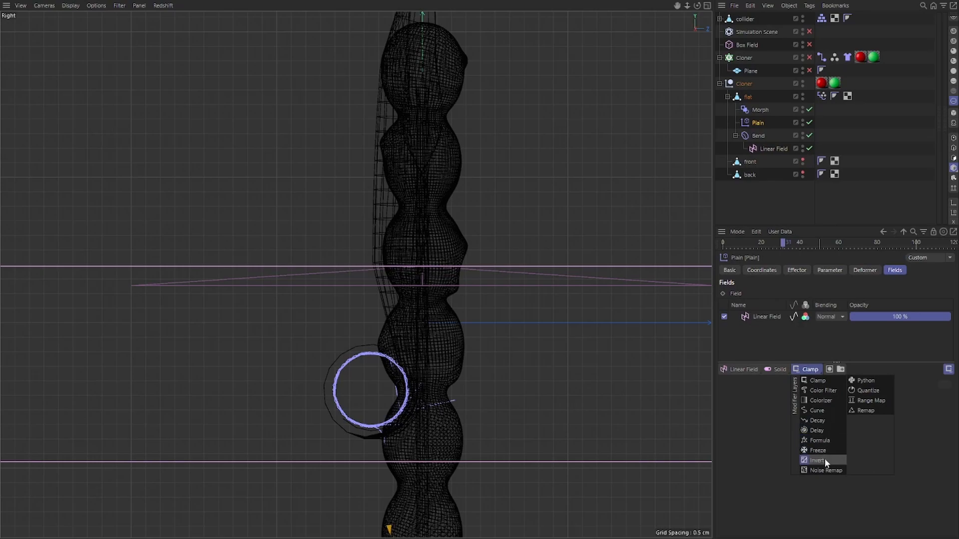
click(824, 460)
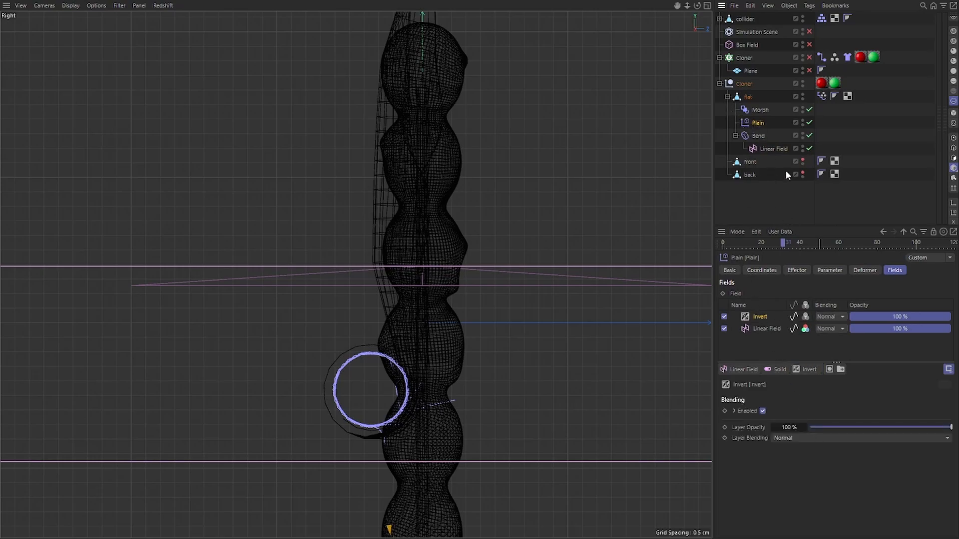
click(863, 272)
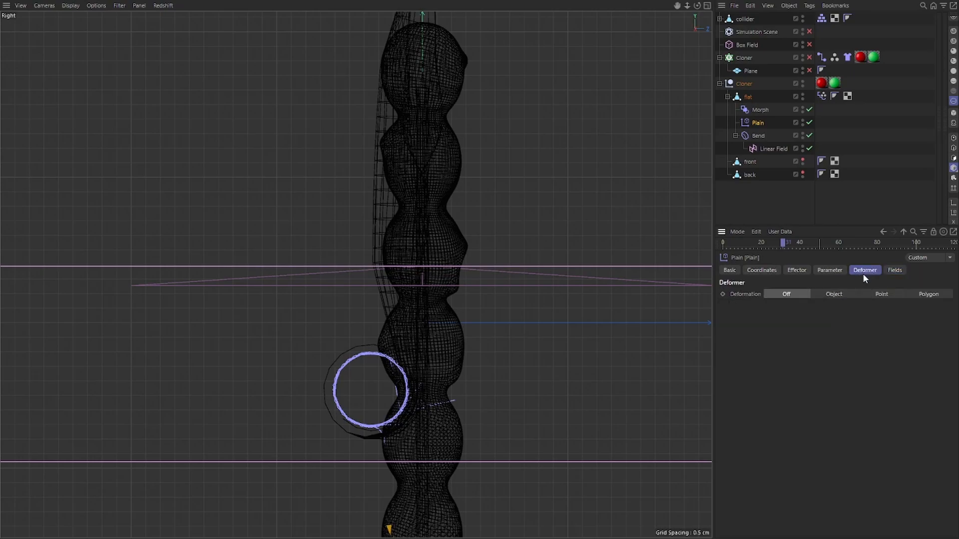
click(882, 294)
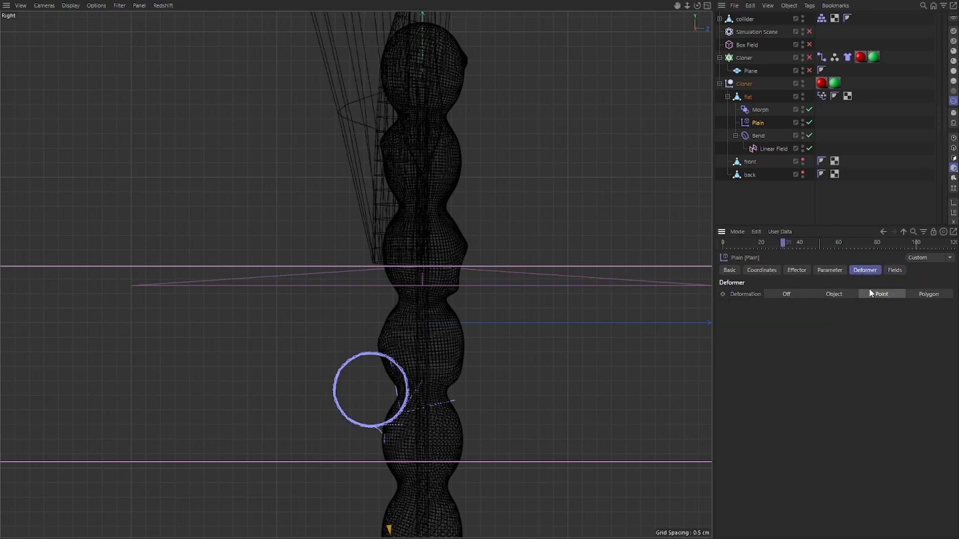
Set the Plain effector's position offset to 0 cm in Y and -2 cm in Z.
click(830, 272)
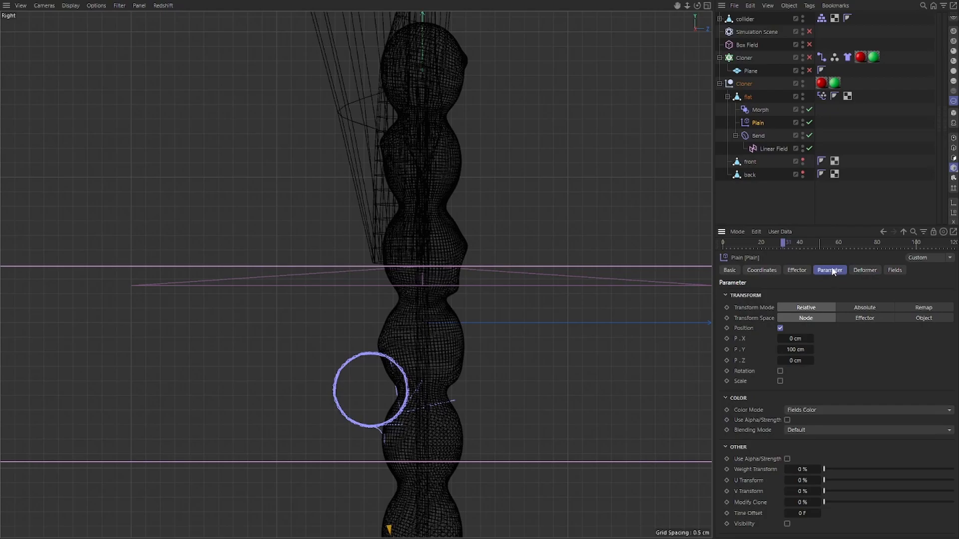
click(808, 350)
text(0)
key(Return)
click(800, 361)
scroll(801, 362, down, 1)
scroll(801, 362, up, 1)
scroll(801, 362, down, 1)
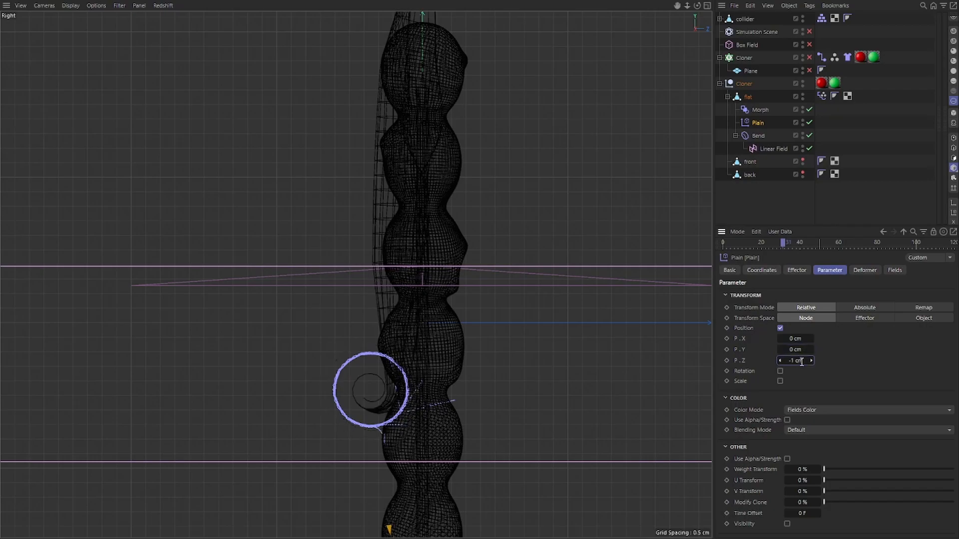
scroll(801, 362, down, 1)
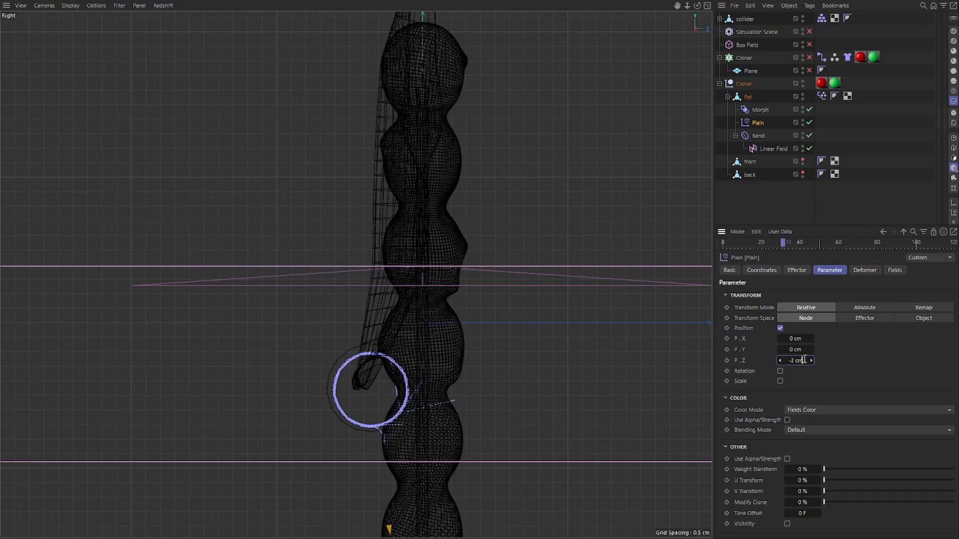
click(804, 359)
Offset the Bend deformer under flat by setting its Z position to -2 cm.
click(757, 135)
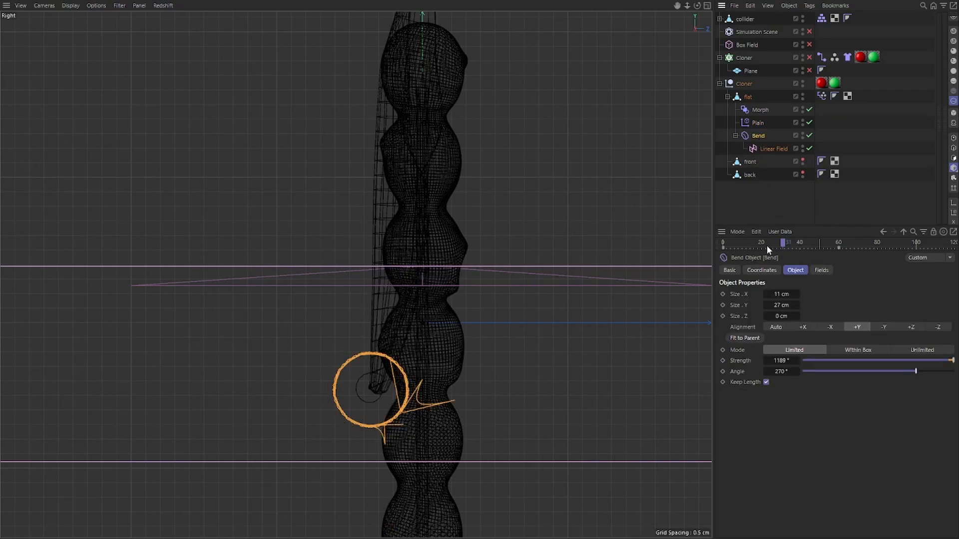
click(763, 269)
click(765, 330)
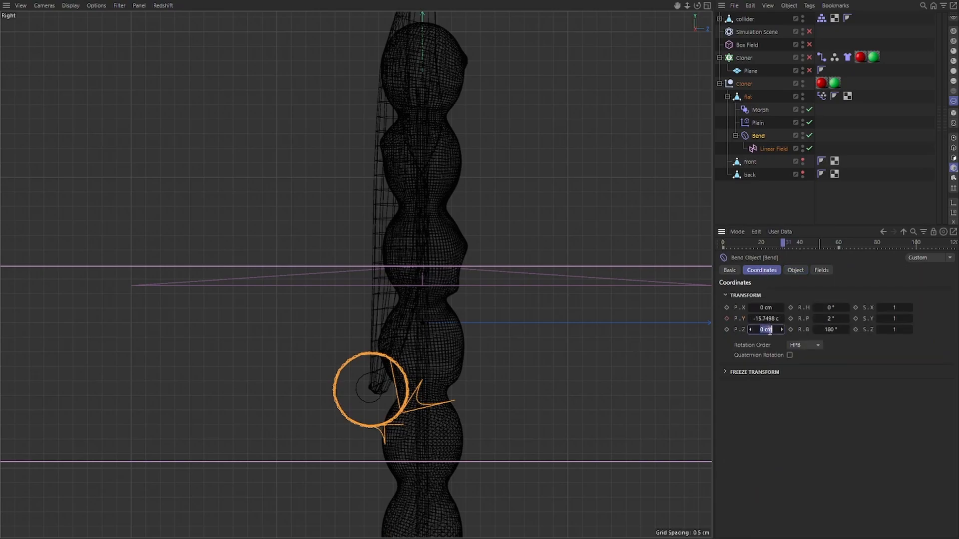
text(-2)
key(Return)
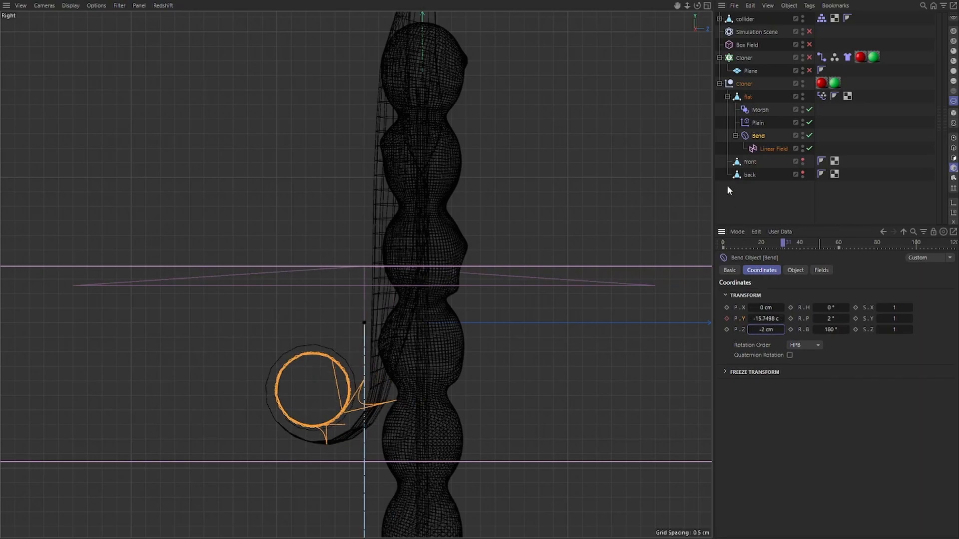
Fine-tune Bend's Z position to -1.2 cm, judging the roll's shape and thickness in the Perspective view.
alt+middle_drag(514, 384, 537, 330)
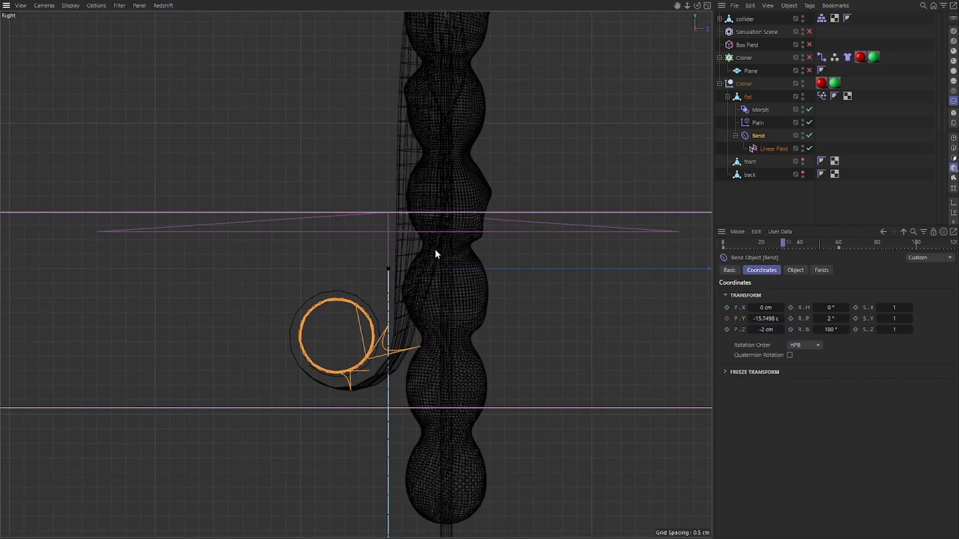
key(F4)
key(F1)
scroll(406, 295, up, 3)
alt+drag(406, 295, 471, 306)
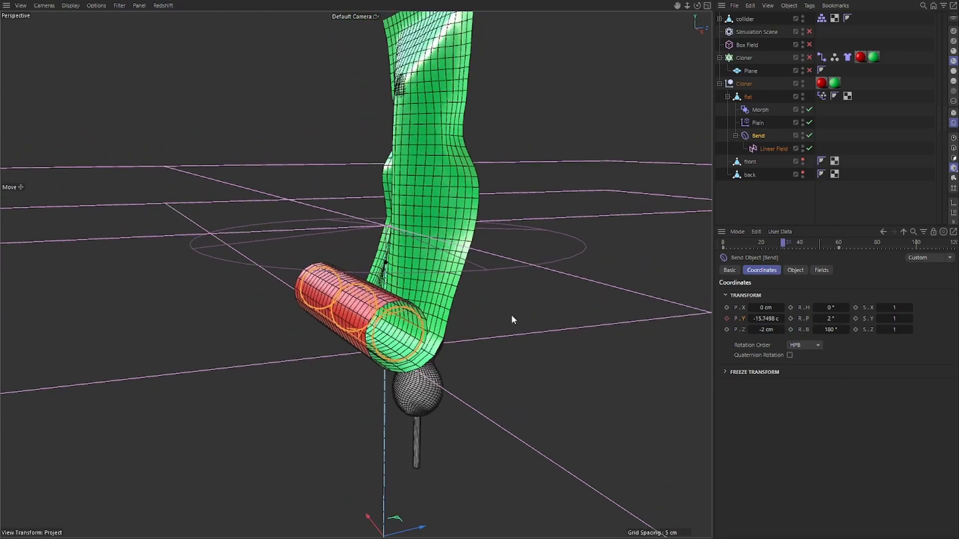
click(769, 331)
scroll(770, 331, up, 2)
scroll(770, 331, down, 3)
scroll(770, 331, up, 3)
scroll(771, 331, down, 2)
scroll(770, 332, up, 1)
scroll(770, 331, down, 1)
scroll(770, 331, up, 1)
scroll(770, 331, down, 1)
scroll(771, 331, up, 2)
scroll(771, 331, down, 1)
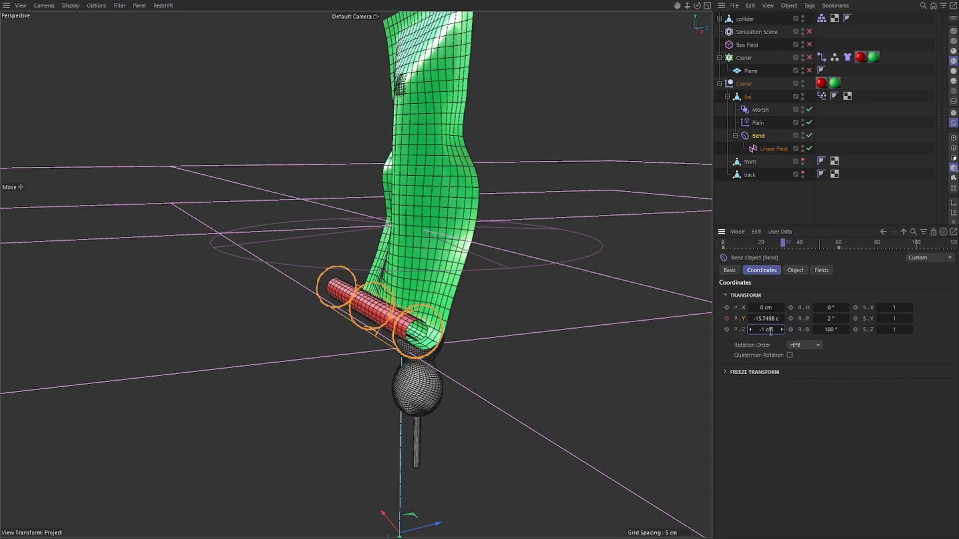
scroll(770, 331, down, 1)
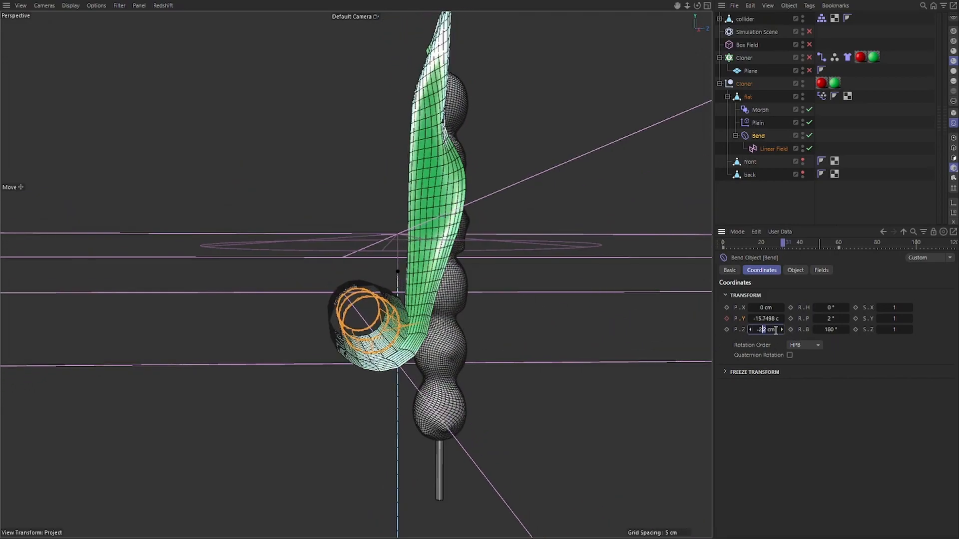
scroll(775, 331, up, 1)
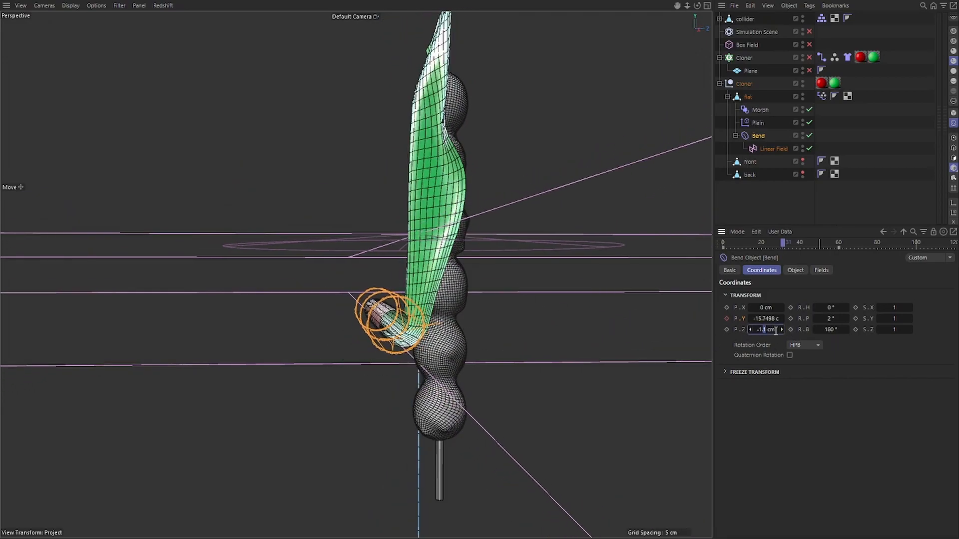
key(Down)
key(Down)
key(Down)
key(Down)
key(Up)
key(Up)
key(Up)
key(Up)
key(Down)
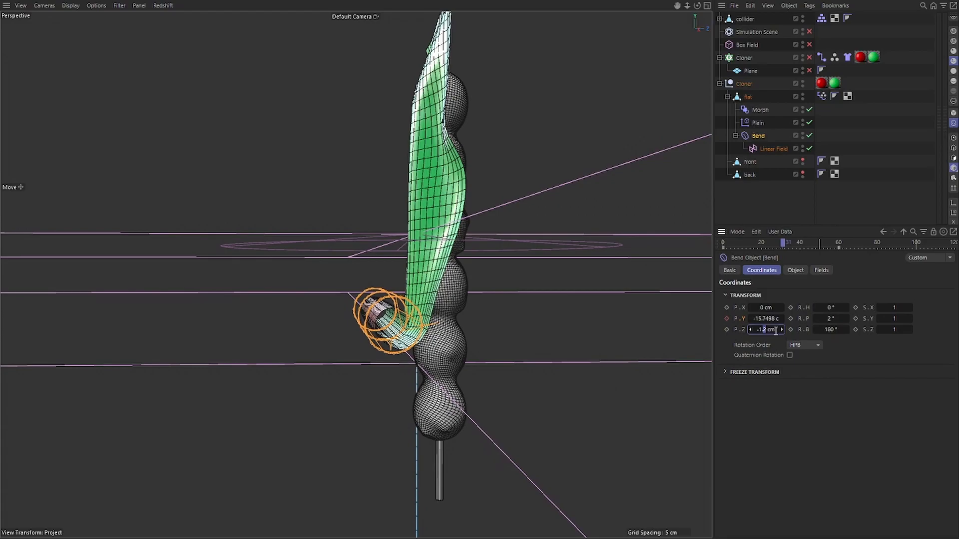
key(Down)
alt+drag(455, 279, 495, 276)
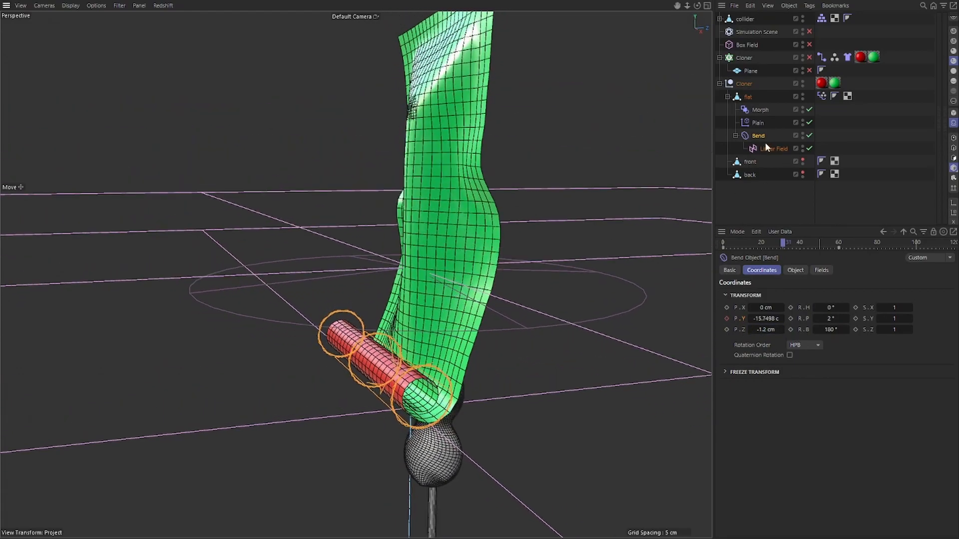
Adjust the Plain effector's Z position offset to -1.6 cm.
click(754, 124)
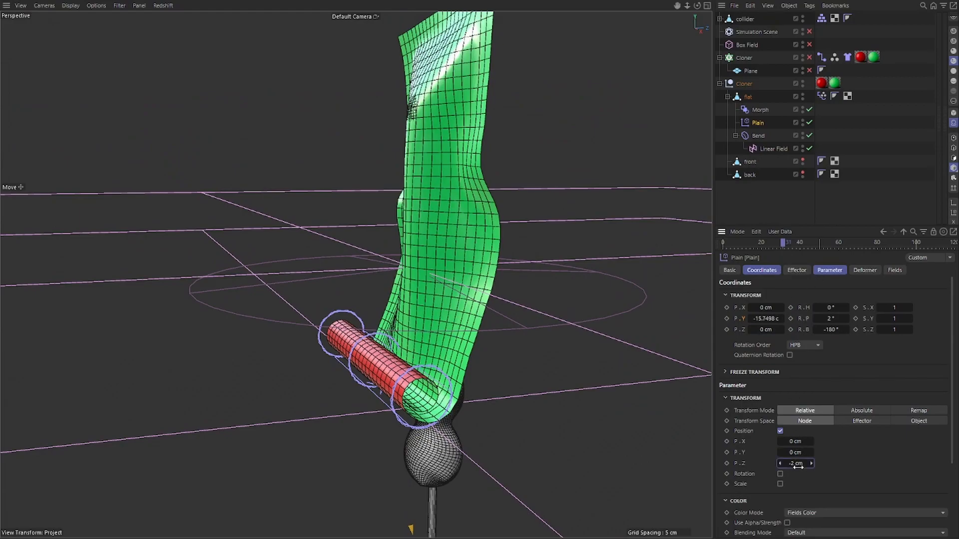
key(Up)
key(Up)
key(Up)
key(Up)
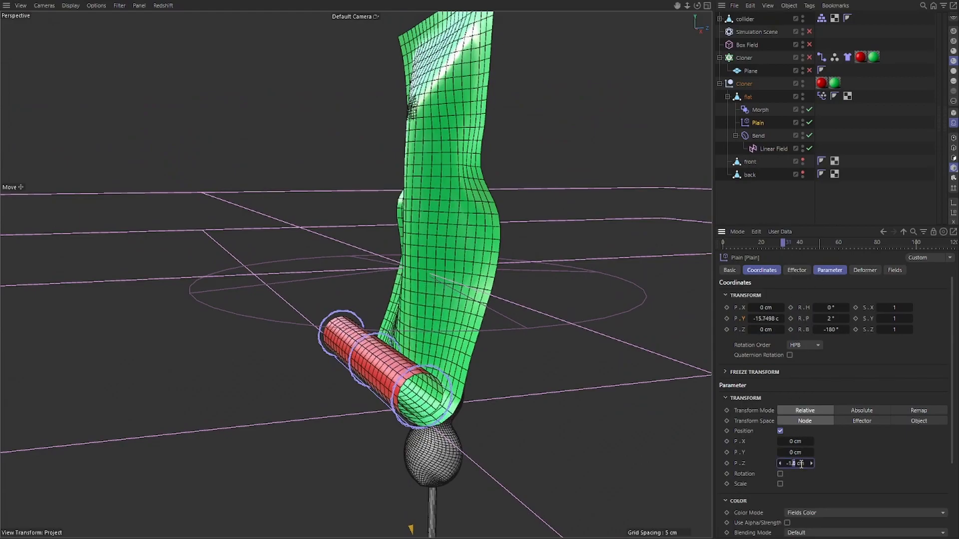
key(Down)
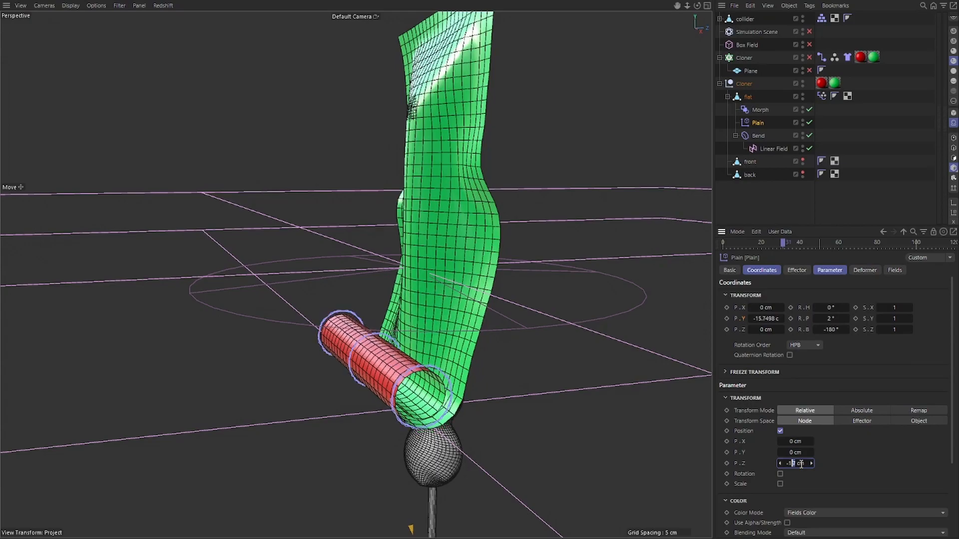
key(Up)
Play the unrolling animation from the start and check the wrapper from several angles.
alt+drag(492, 289, 576, 332)
key(shift+f)
key(F8)
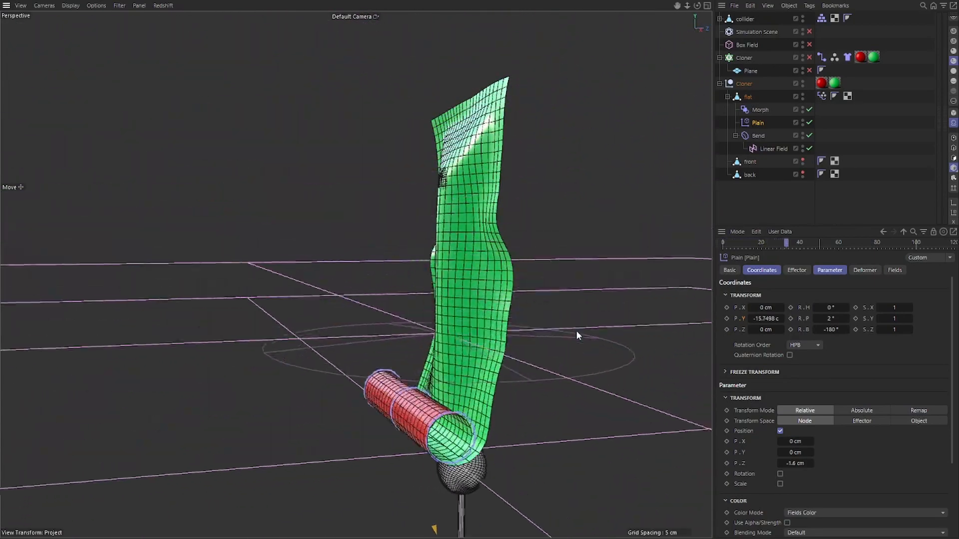
key(F8)
alt+middle_drag(444, 373, 443, 306)
alt+drag(443, 306, 504, 331)
alt+right_drag(503, 331, 474, 359)
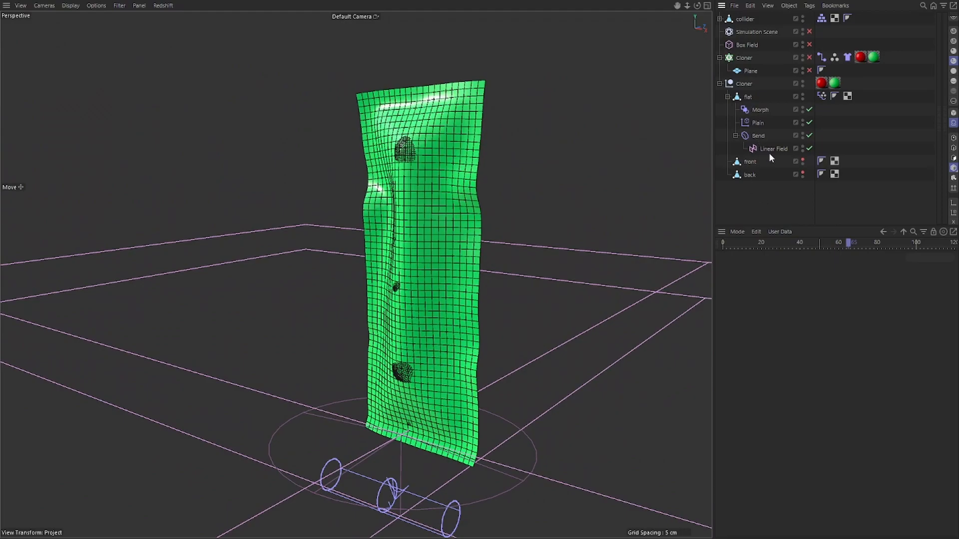
Set the value of Bend's Y position keyframe at frame 60 to -34 cm.
click(758, 135)
click(834, 247)
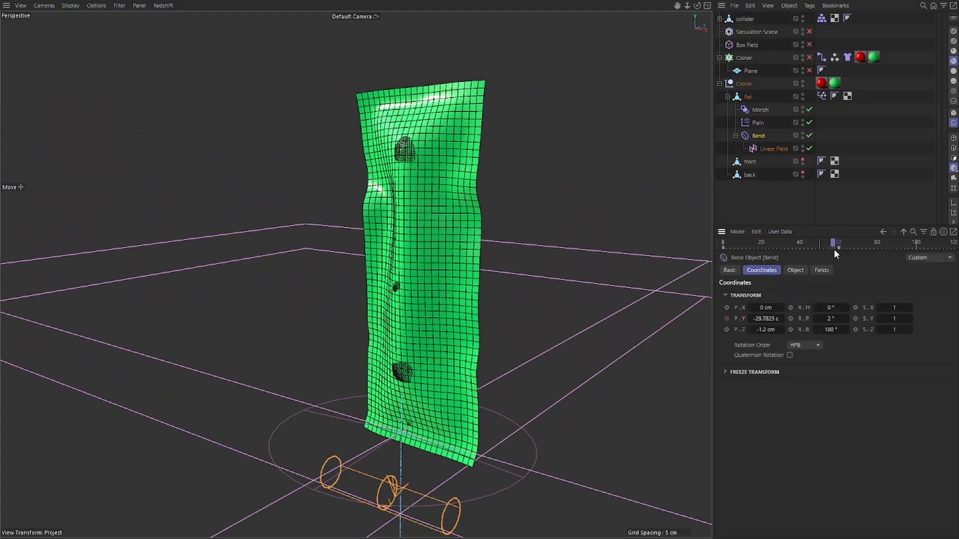
click(840, 247)
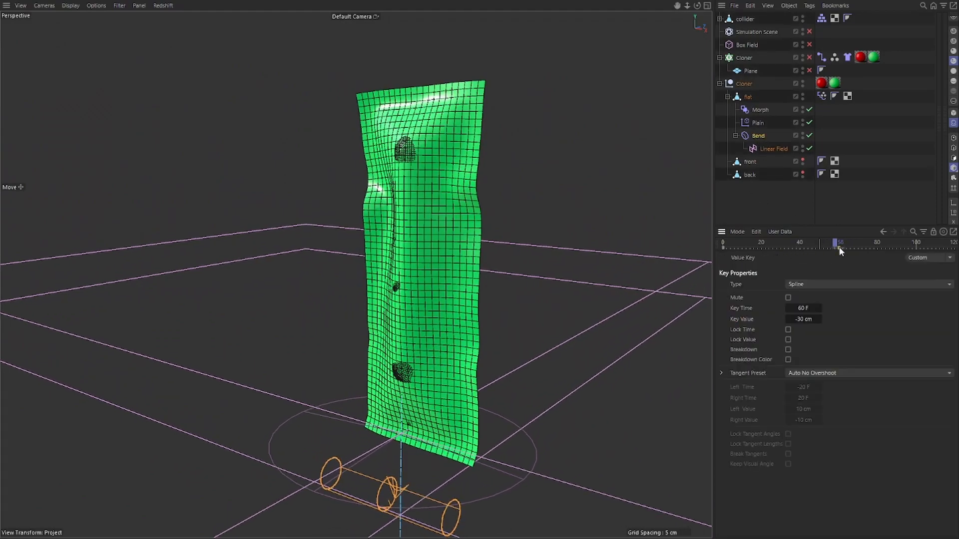
click(809, 319)
text(-33)
key(Return)
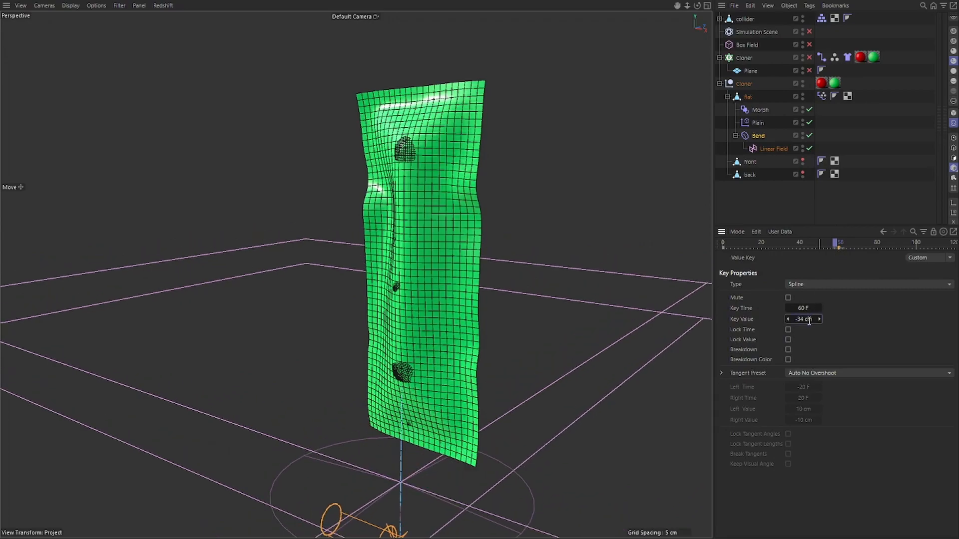
click(768, 207)
Duplicate flat with its deformers directly below the original, and expand the copy's hierarchy.
alt+drag(445, 290, 489, 229)
click(752, 99)
click(727, 96)
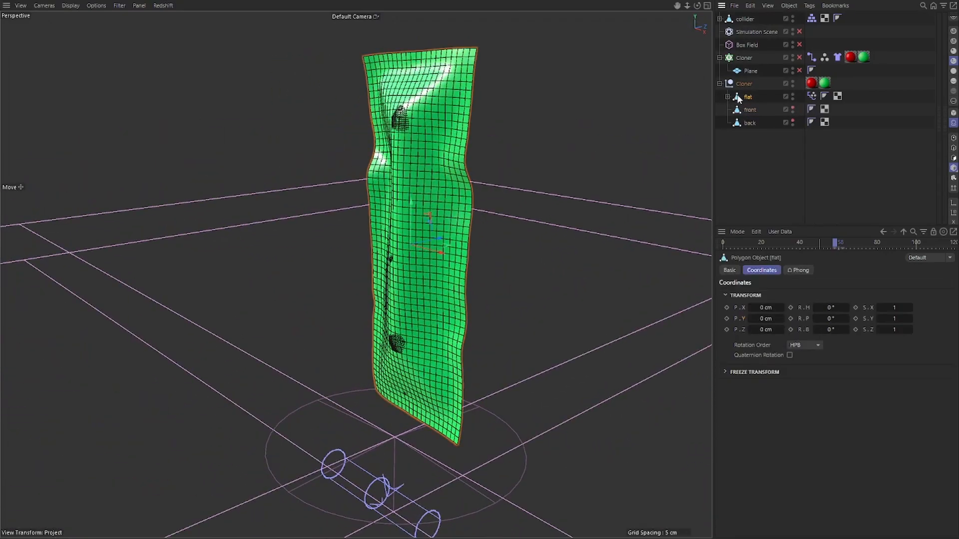
ctrl+drag(746, 102, 747, 113)
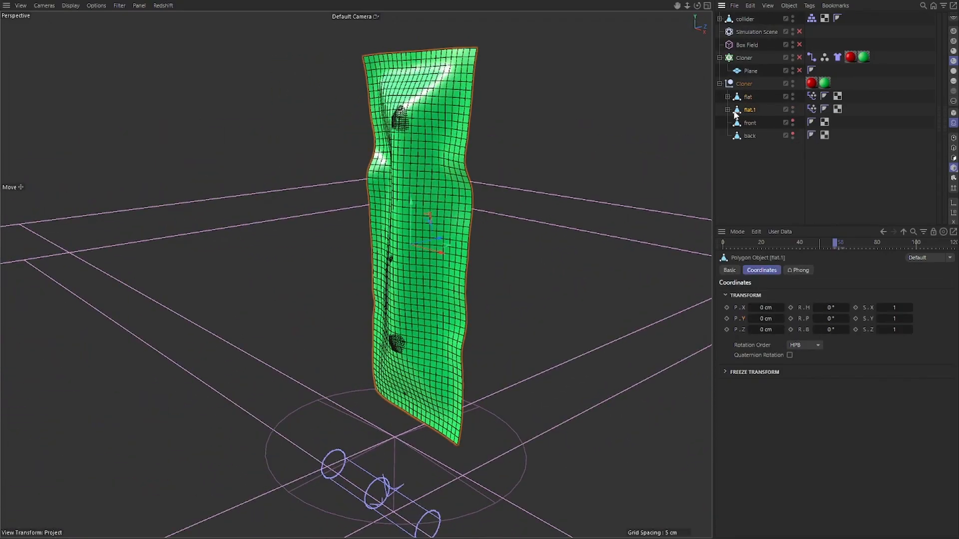
click(727, 109)
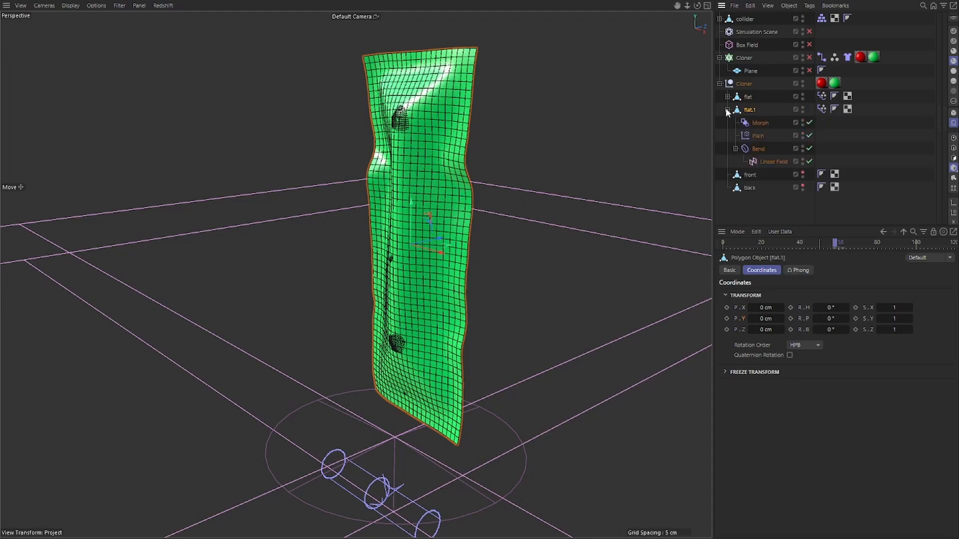
Replace the front pose in flat.1's Pose Morph tag with the back object, and return the tag to Animate mode.
click(822, 109)
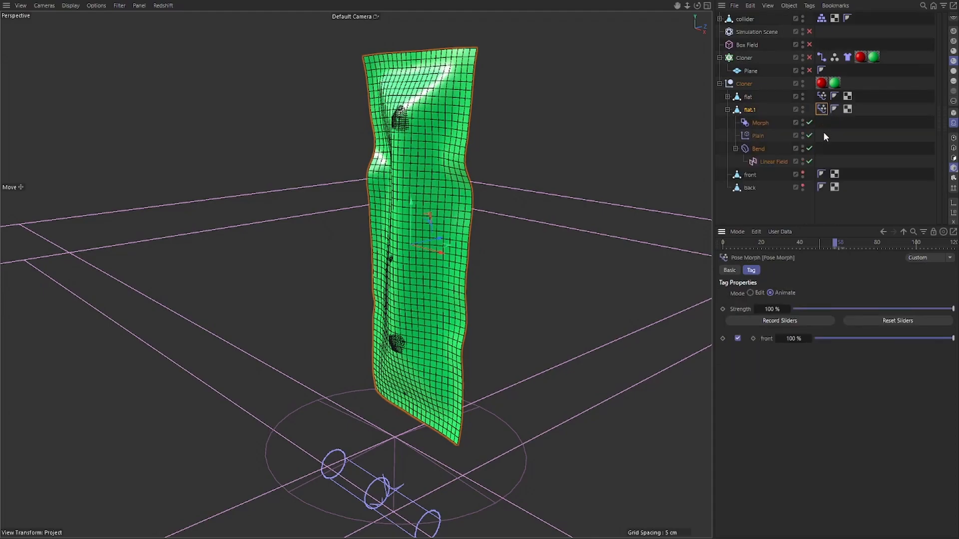
click(750, 292)
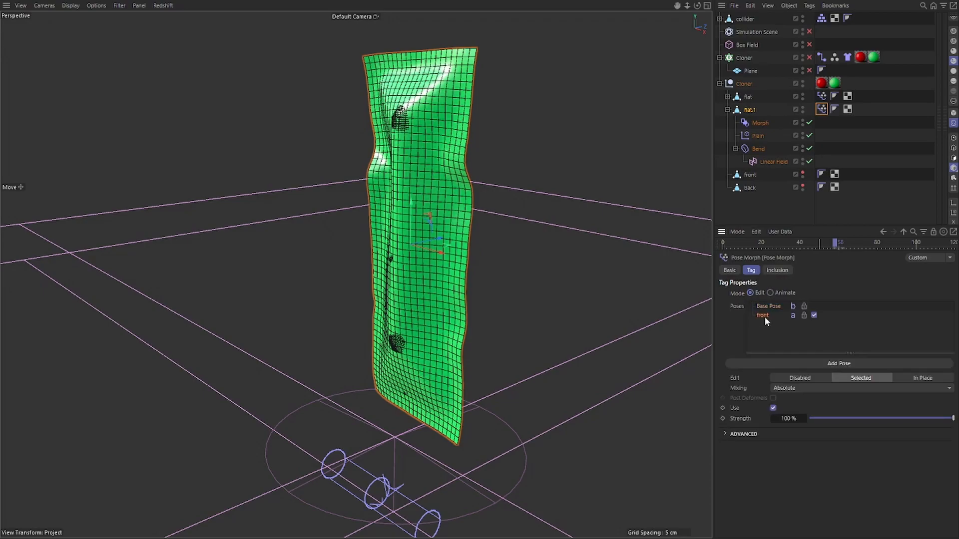
key(Delete)
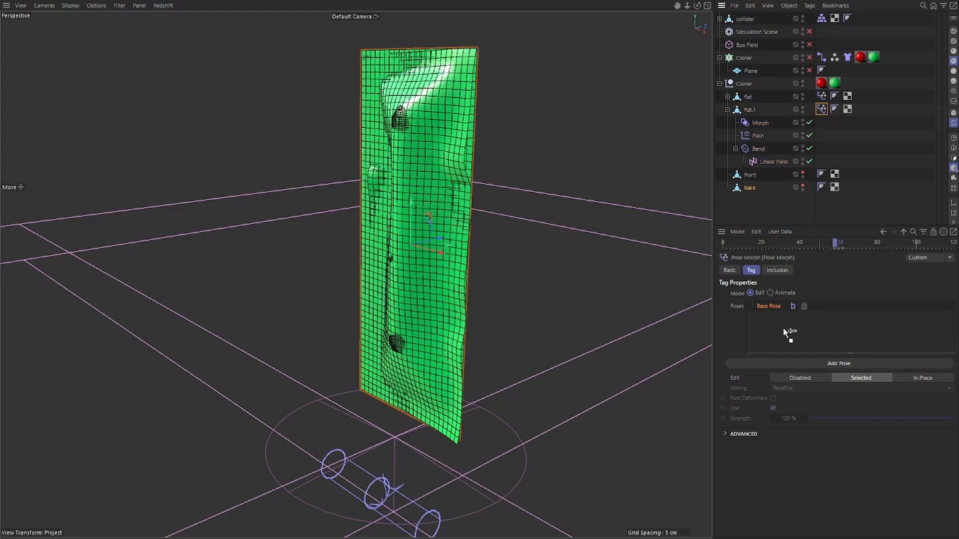
drag(779, 325, 780, 327)
click(476, 312)
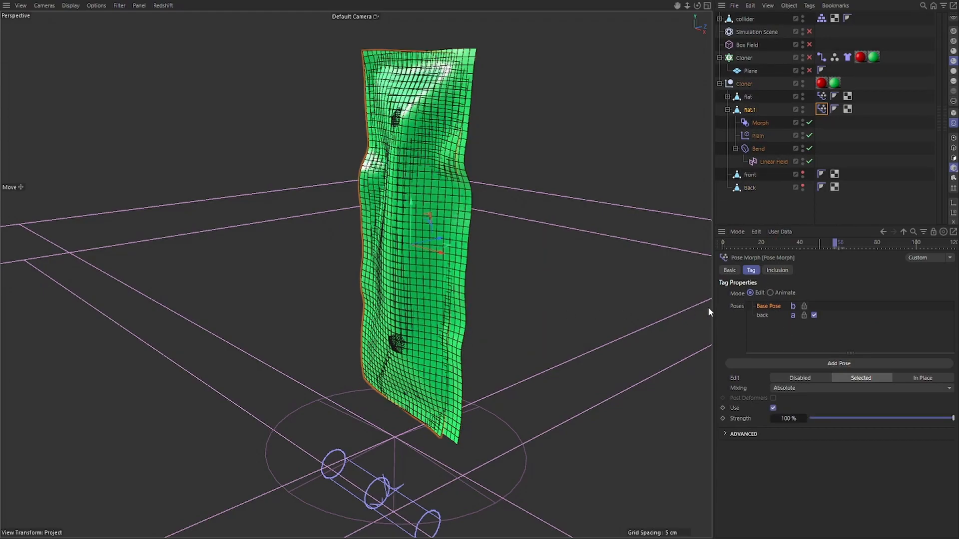
click(770, 293)
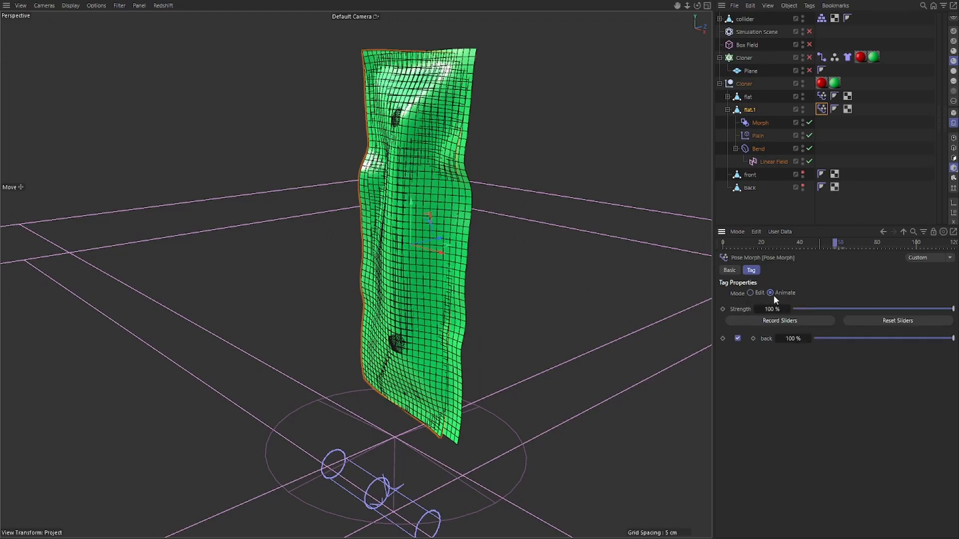
Rotate flat.1 to a heading of 180° so it forms the opposite side of the wrapper.
alt+drag(597, 159, 425, 162)
click(739, 110)
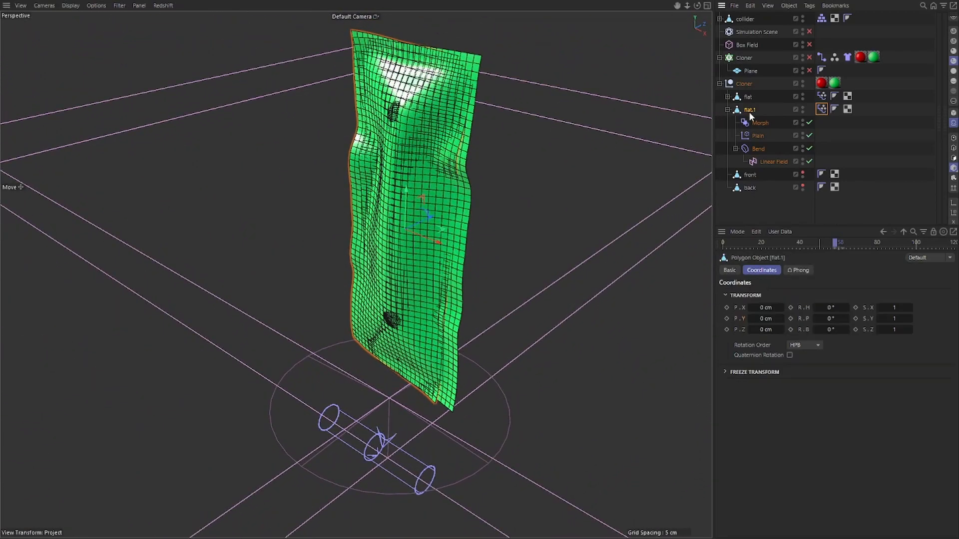
click(835, 308)
scroll(836, 307, up, 9)
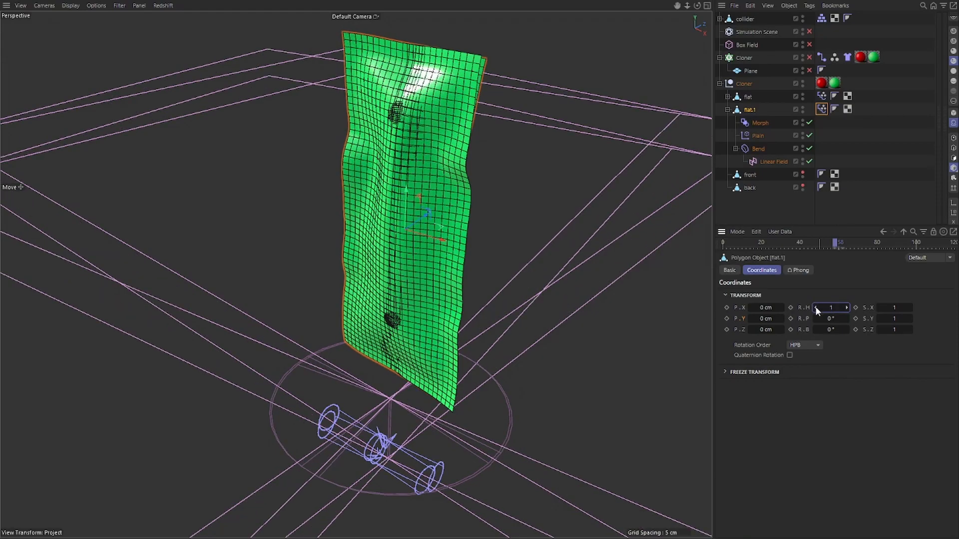
key(Return)
text(180)
key(Return)
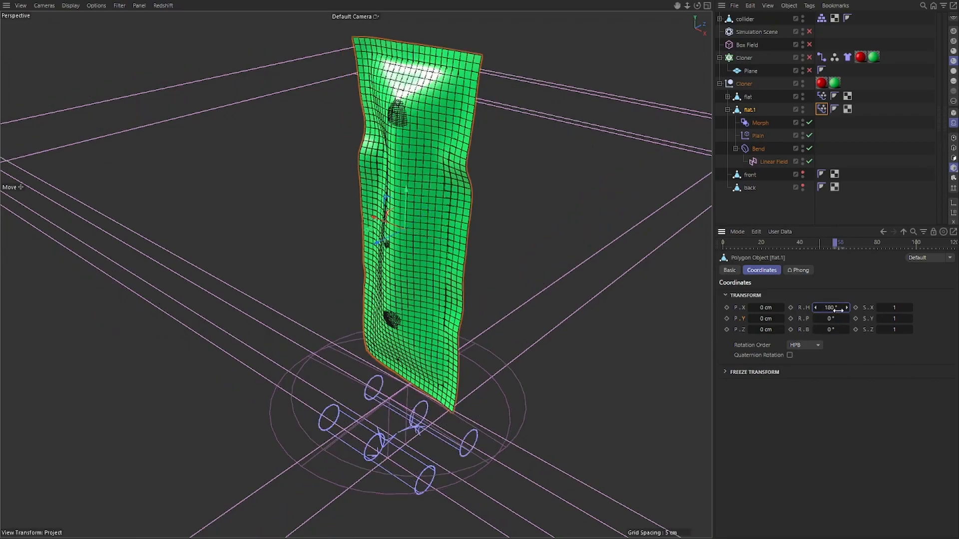
Play the animation from the start to check both wrapper halves unrolling around the collider.
alt+drag(504, 250, 455, 247)
key(shift+f)
key(F8)
key(shift+f)
key(F8)
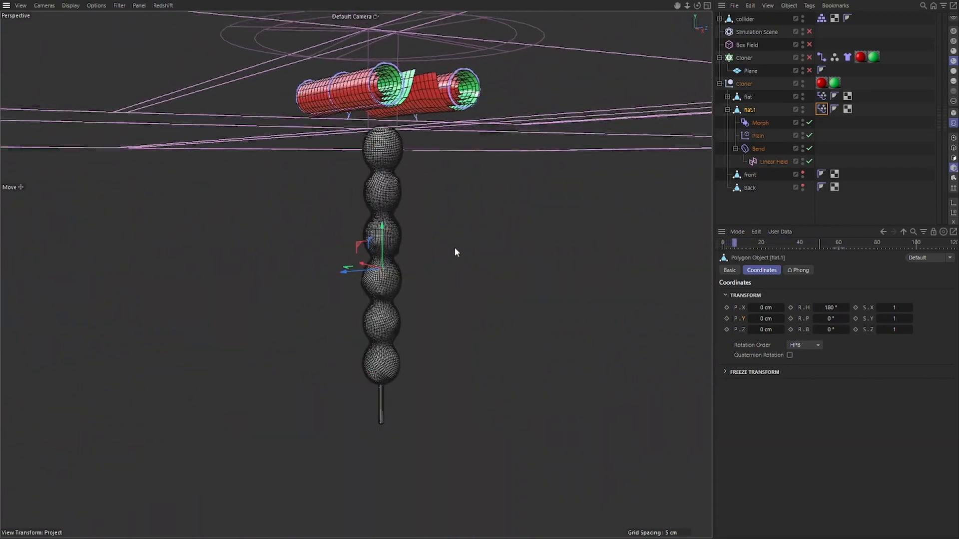
Hide the Linear Fields of flat and flat.1 in the viewport, and replay the animation with both hierarchies expanded.
click(766, 161)
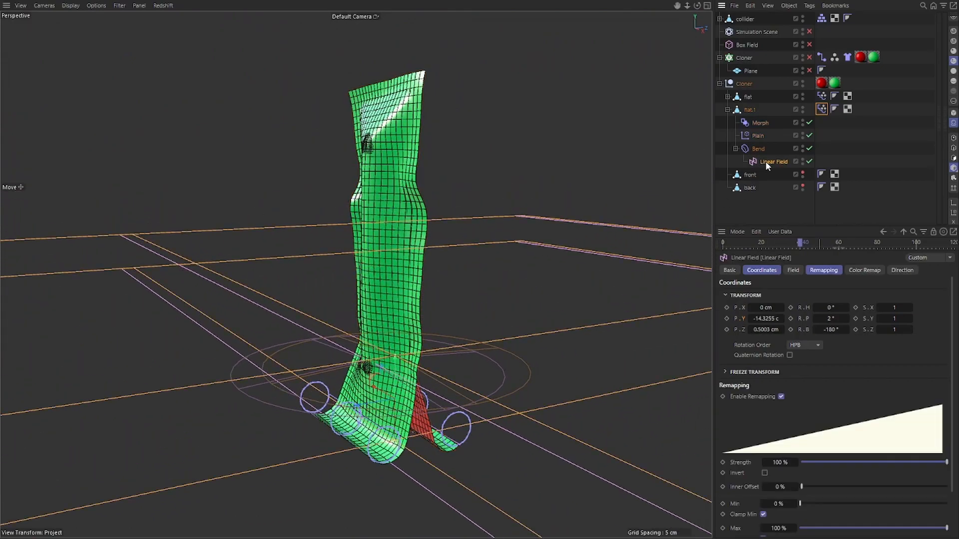
click(727, 96)
click(765, 149)
click(727, 97)
click(727, 110)
click(760, 169)
key(shift+f)
key(F8)
click(727, 110)
click(727, 97)
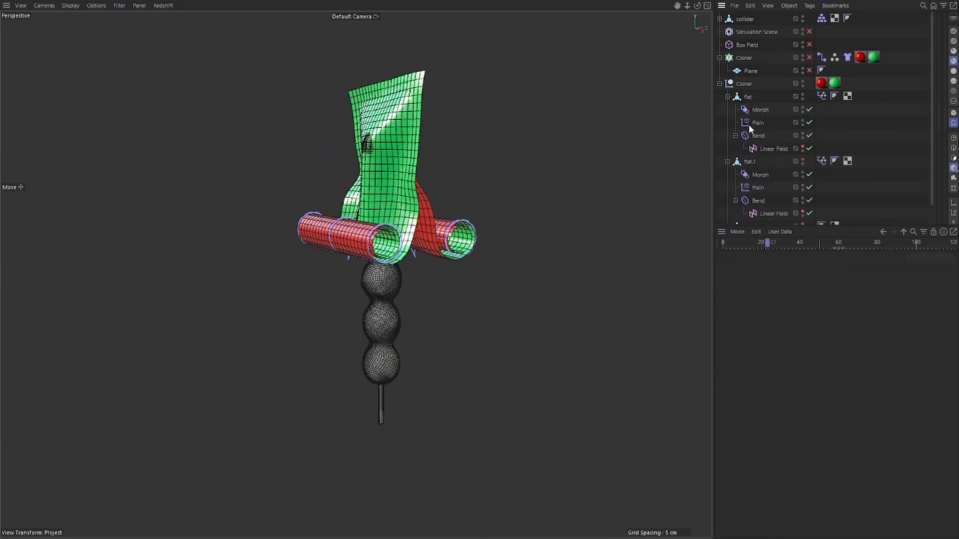
Hide the Bend deformers of flat and flat.1 in the viewport and collapse both hierarchies.
click(753, 139)
ctrl+click(758, 201)
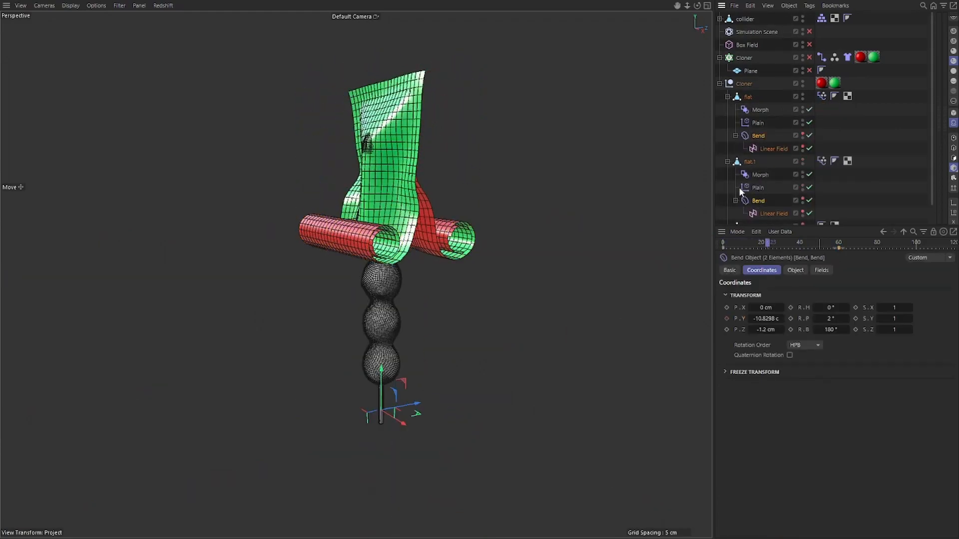
click(727, 96)
click(727, 110)
click(771, 192)
Replay the animation from the start and examine where the collider pokes through the closed wrapper.
alt+drag(451, 170, 445, 187)
alt+right_drag(446, 187, 465, 215)
alt+drag(466, 215, 469, 197)
key(shift+f)
key(F8)
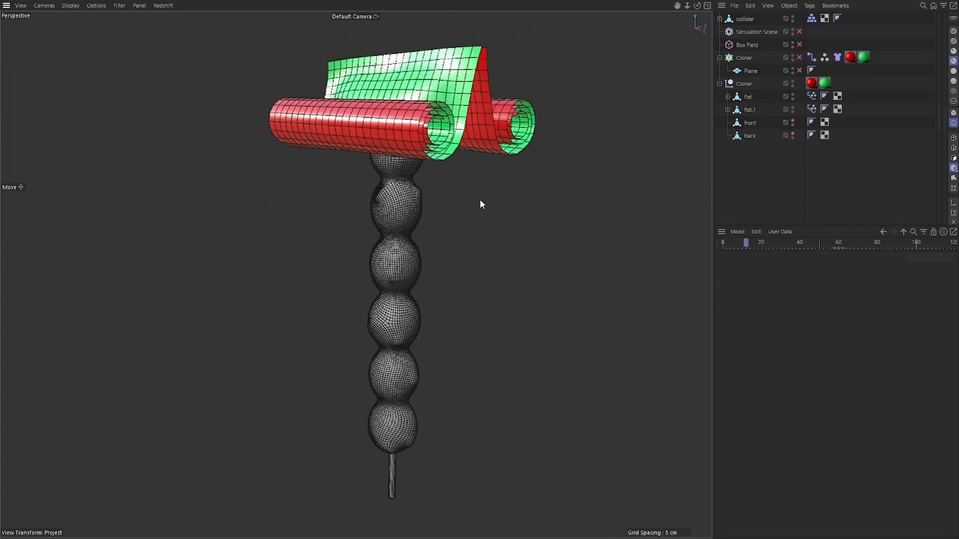
key(F8)
alt+drag(482, 200, 520, 227)
alt+right_drag(520, 227, 495, 236)
alt+drag(495, 236, 514, 213)
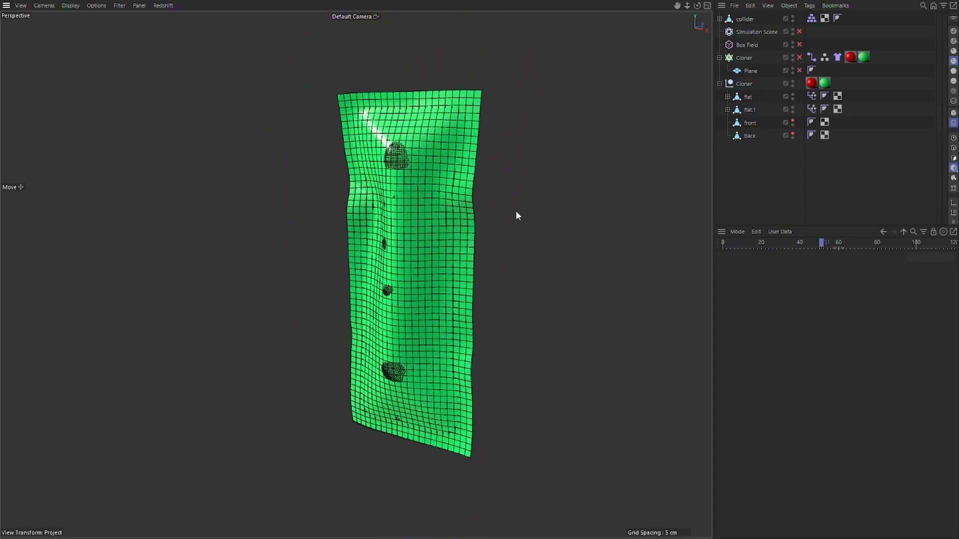
scroll(408, 157, up, 8)
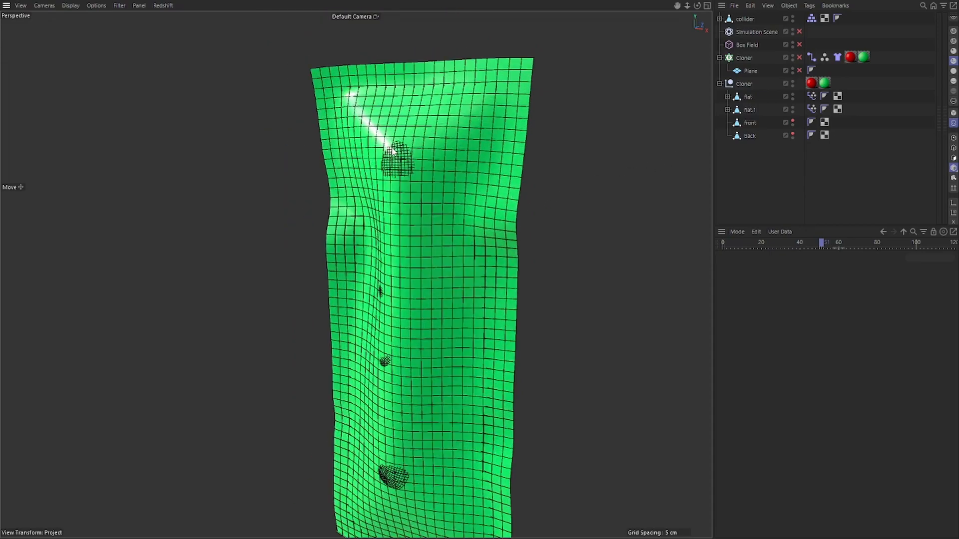
scroll(407, 157, down, 5)
scroll(409, 160, down, 1)
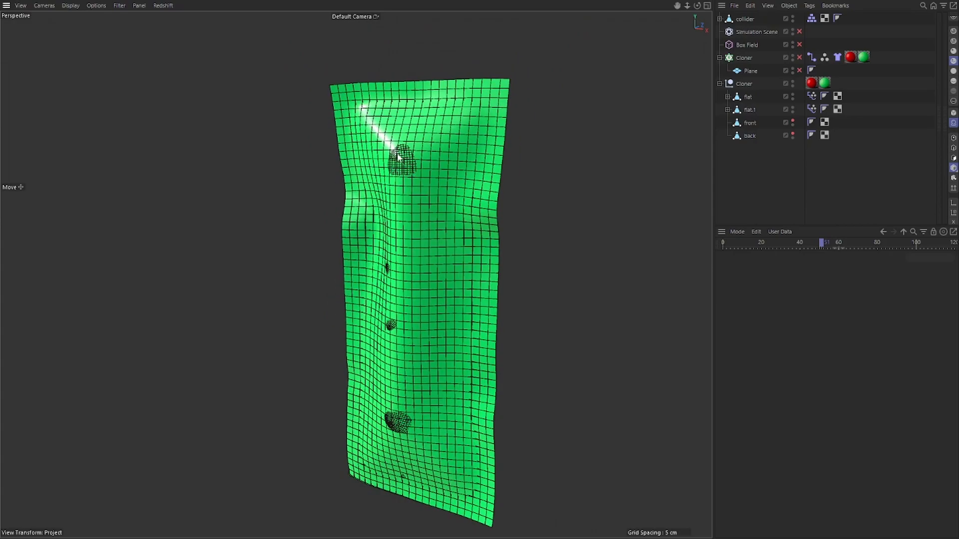
Make the front and back pose objects visible in the viewport and select front for editing.
click(746, 123)
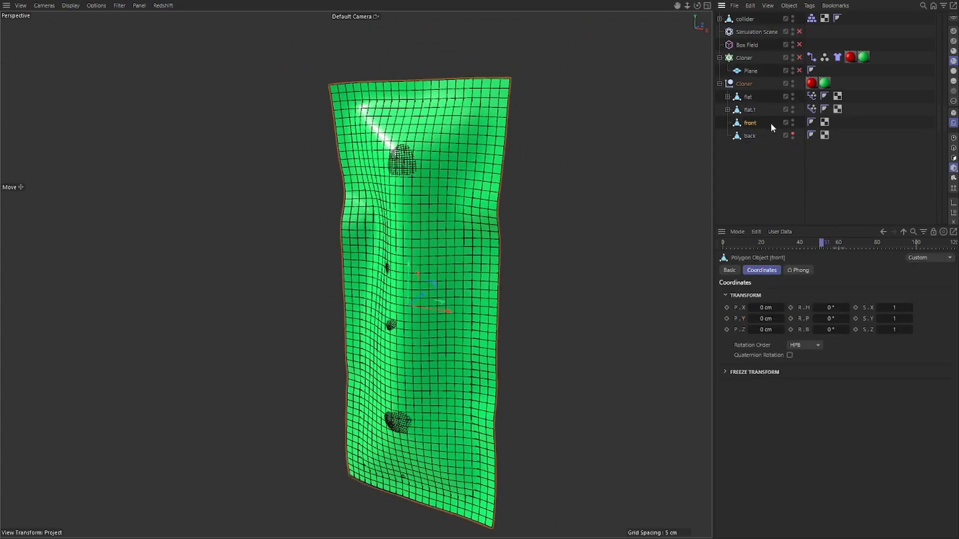
click(748, 139)
click(791, 134)
click(746, 122)
mouse_move(601, 157)
alt+mouse_down()
mouse_move(549, 161)
mouse_move(582, 159)
alt+mouse_up()
alt+middle_drag(473, 165, 472, 159)
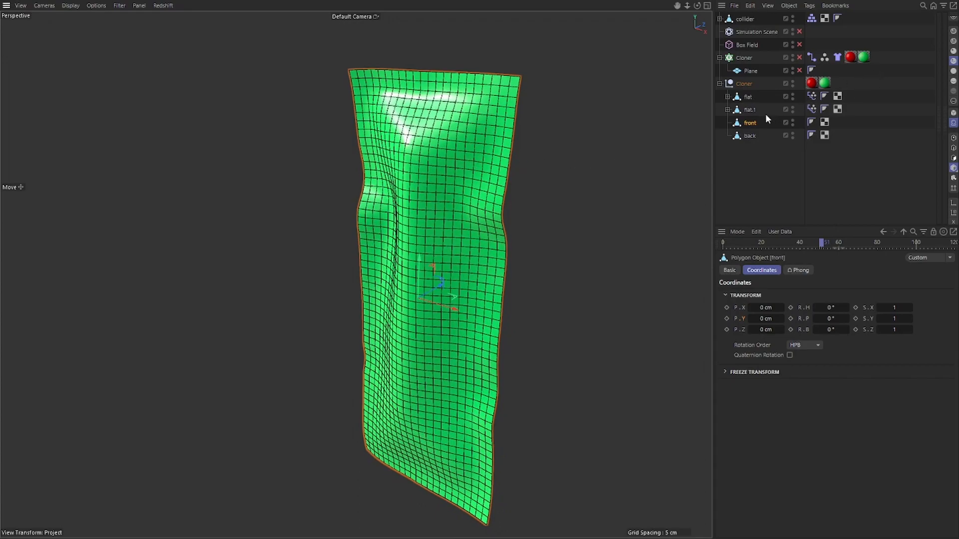
Push the upper ridge of the front mesh outward using the Magnet tool in Smear mode with a 2.0277 cm radius.
click(943, 78)
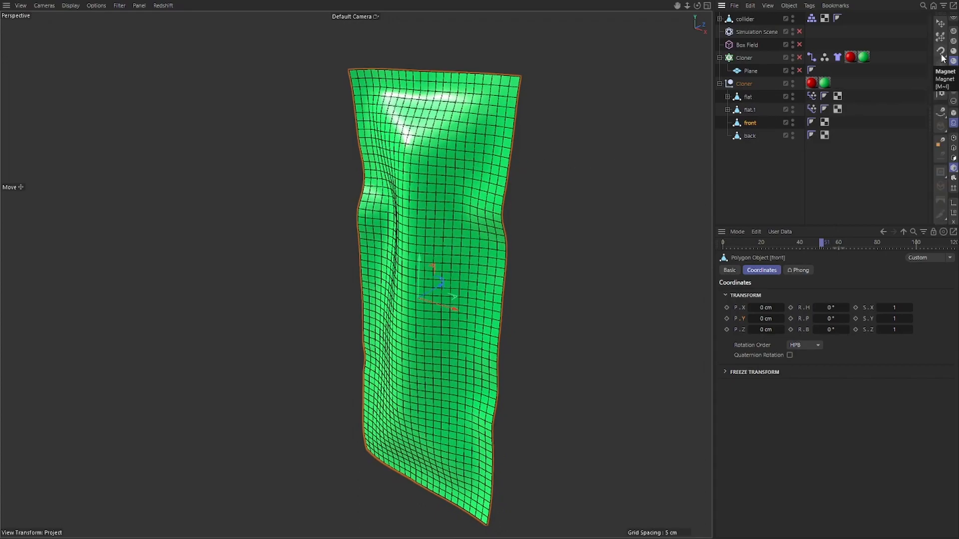
click(941, 53)
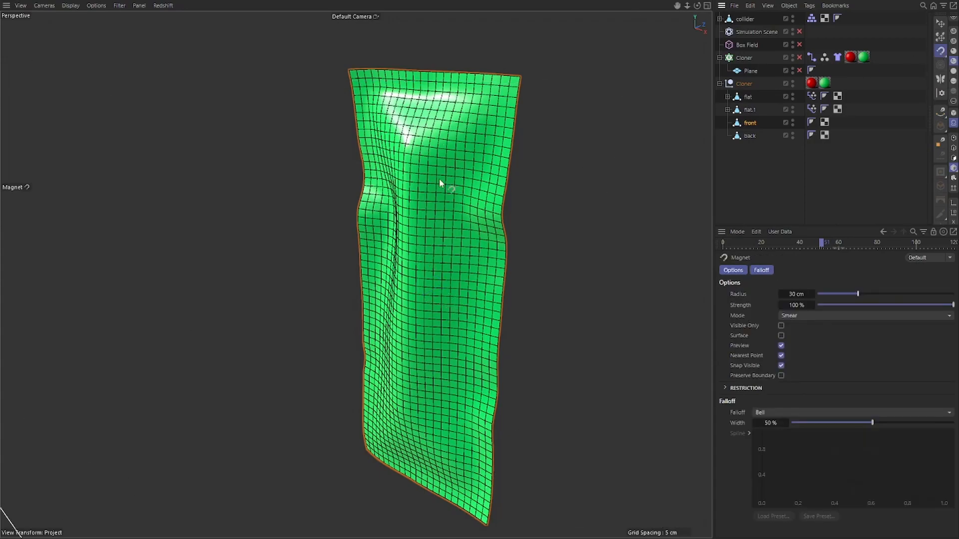
mouse_move(436, 157)
middle_down()
mouse_move(377, 160)
mouse_move(225, 202)
mouse_move(37, 279)
middle_up()
middle_drag(445, 154, 347, 177)
alt+drag(434, 169, 417, 173)
click(794, 316)
click(793, 327)
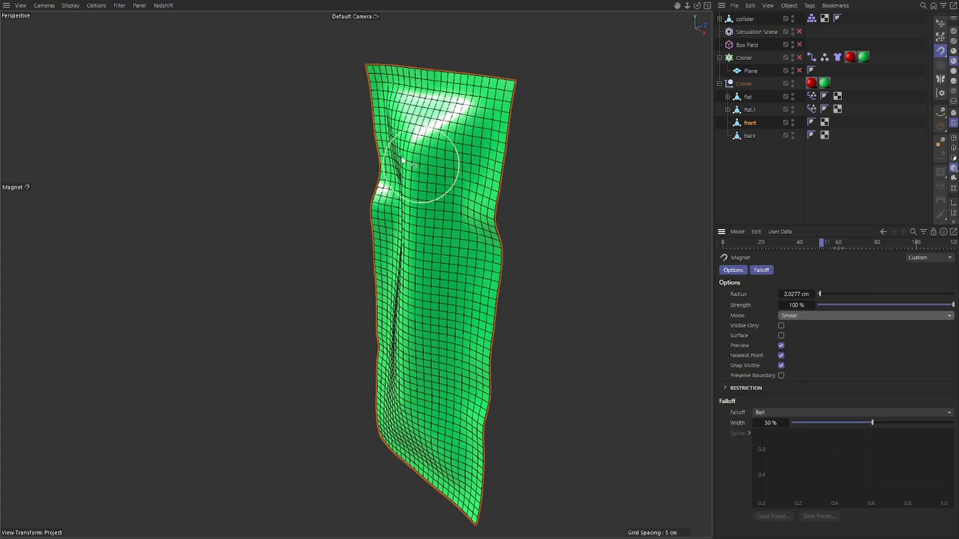
drag(403, 153, 404, 163)
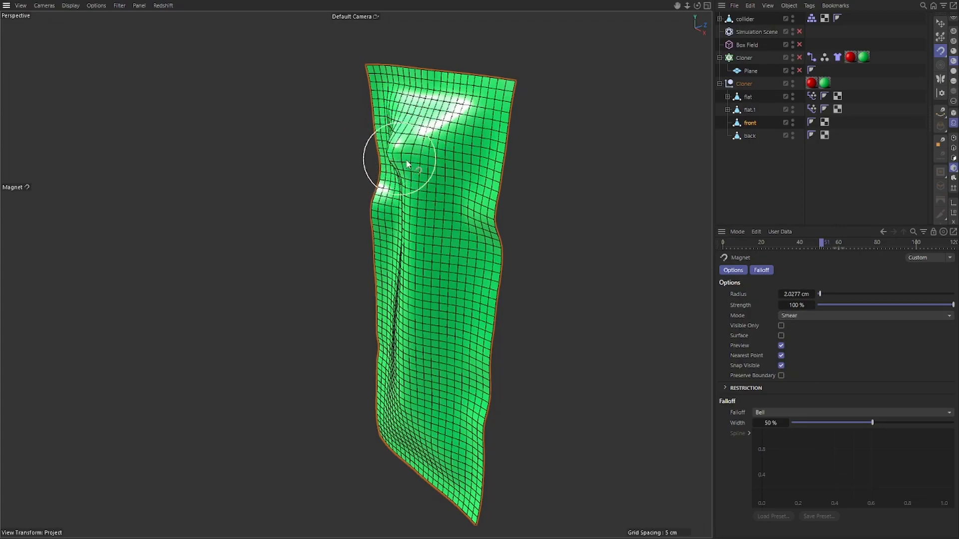
Switch the Magnet to Smooth mode and smooth the reshaped upper area of the front mesh.
alt+drag(420, 217, 522, 210)
click(808, 316)
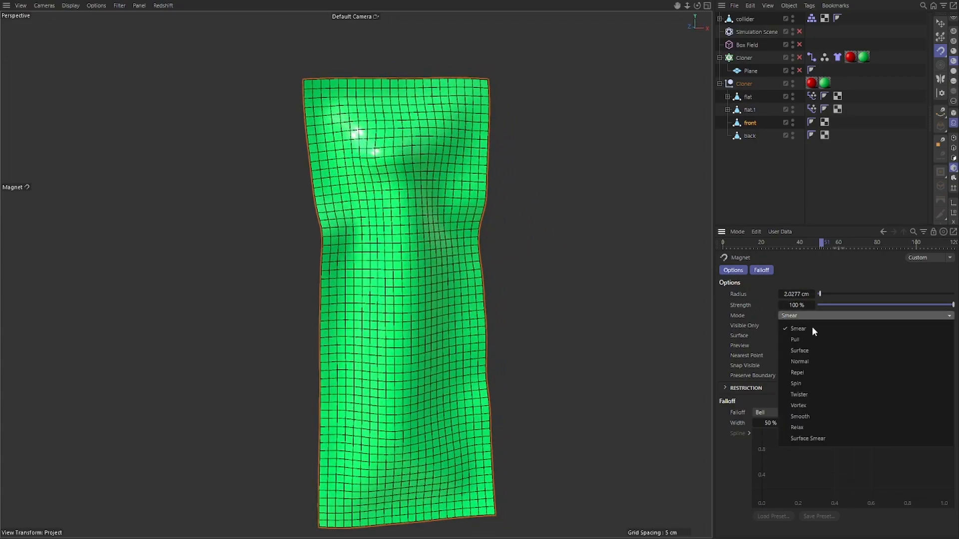
click(811, 415)
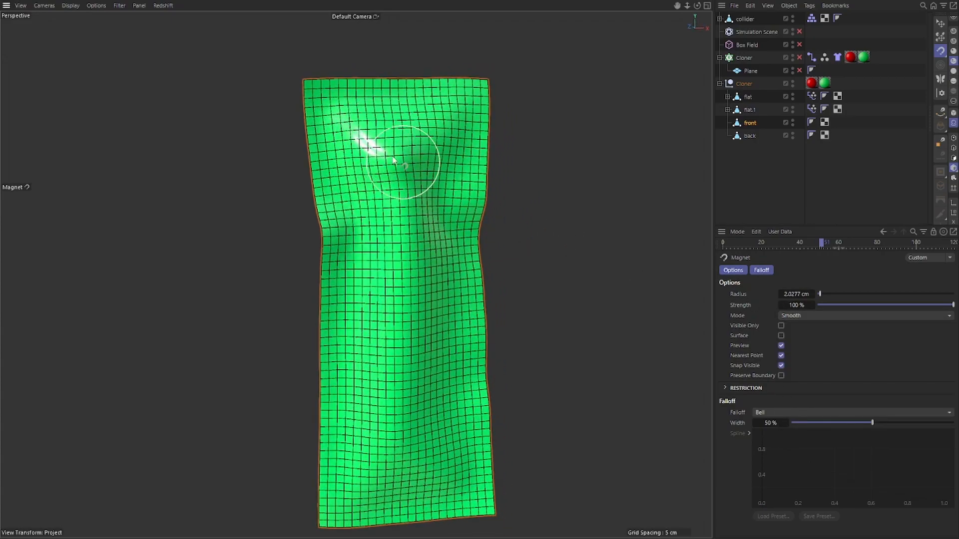
mouse_move(422, 159)
alt+mouse_down()
mouse_move(355, 219)
mouse_move(295, 202)
mouse_move(396, 171)
mouse_move(395, 160)
alt+mouse_up()
Hide the front and back pose objects in the viewport and clear the selection.
click(745, 114)
click(749, 124)
shift+click(750, 136)
key(h)
click(762, 162)
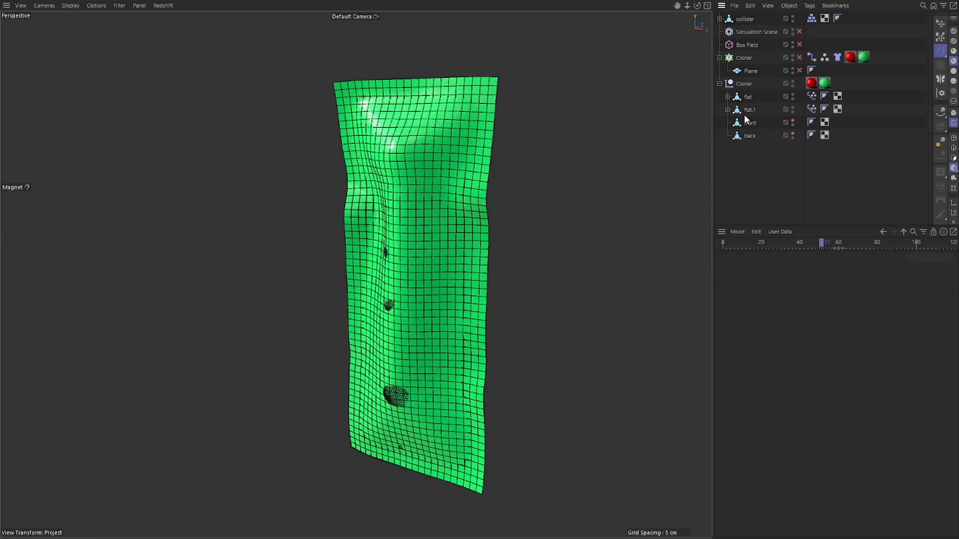
click(749, 111)
click(761, 154)
Scrub the timeline to frame 14 and examine the jagged edges of the rolled wrapper halves up close.
alt+drag(491, 160, 494, 223)
drag(819, 243, 748, 246)
alt+drag(464, 153, 367, 161)
scroll(442, 172, up, 6)
alt+drag(443, 174, 414, 235)
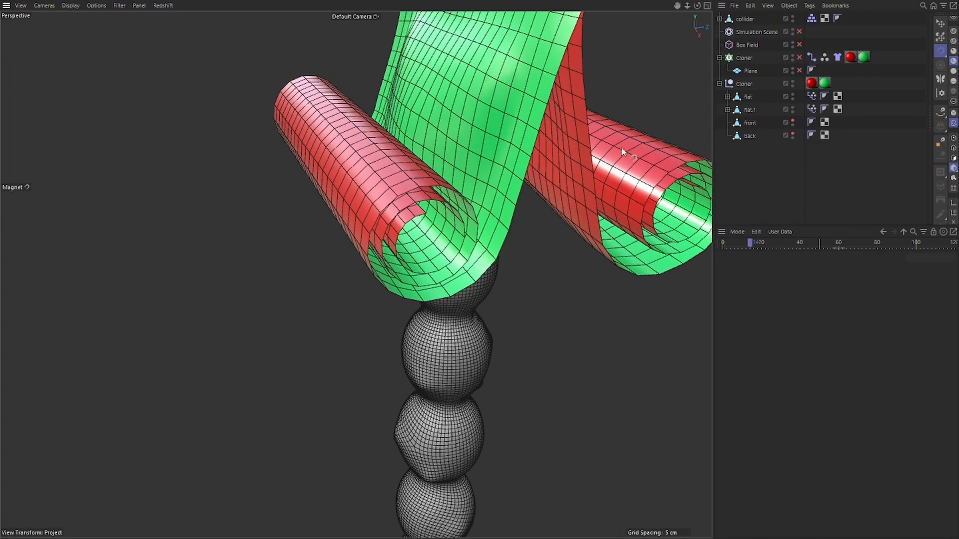
Add a Subdivision Surface as the parent of flat.
click(730, 99)
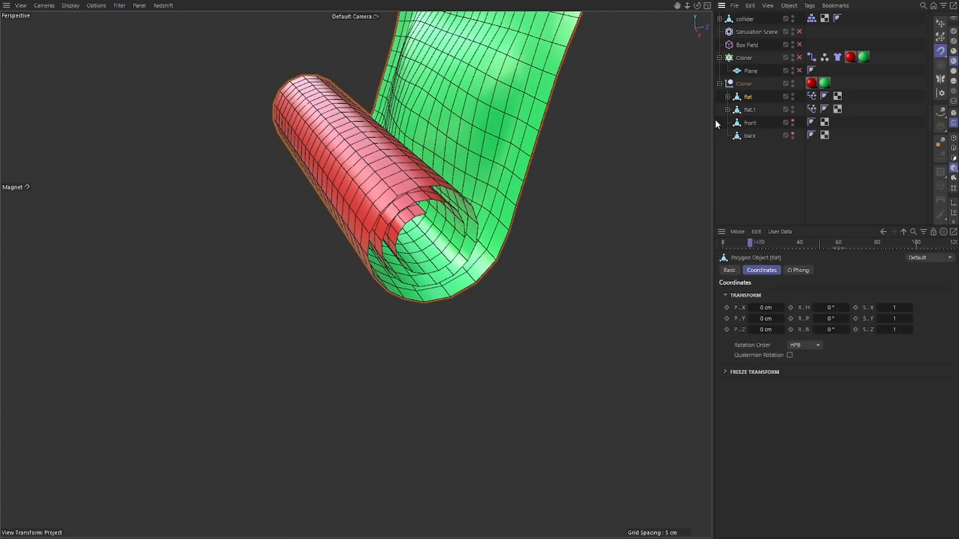
key(e)
key(shift+c)
text(s)
key(BackSpace)
text(sbu)
key(BackSpace)
key(BackSpace)
text(ubd)
key(BackSpace)
key(BackSpace)
key(BackSpace)
key(BackSpace)
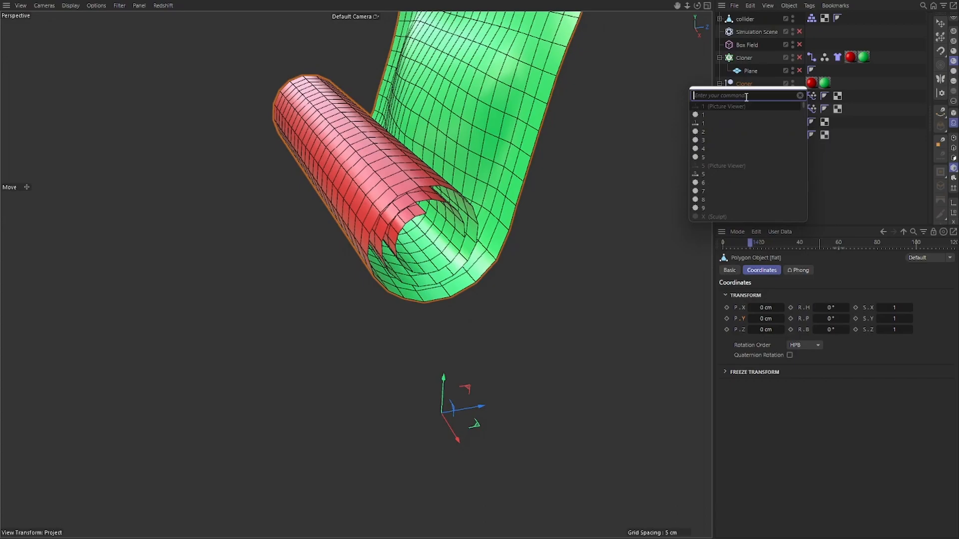
text(sub)
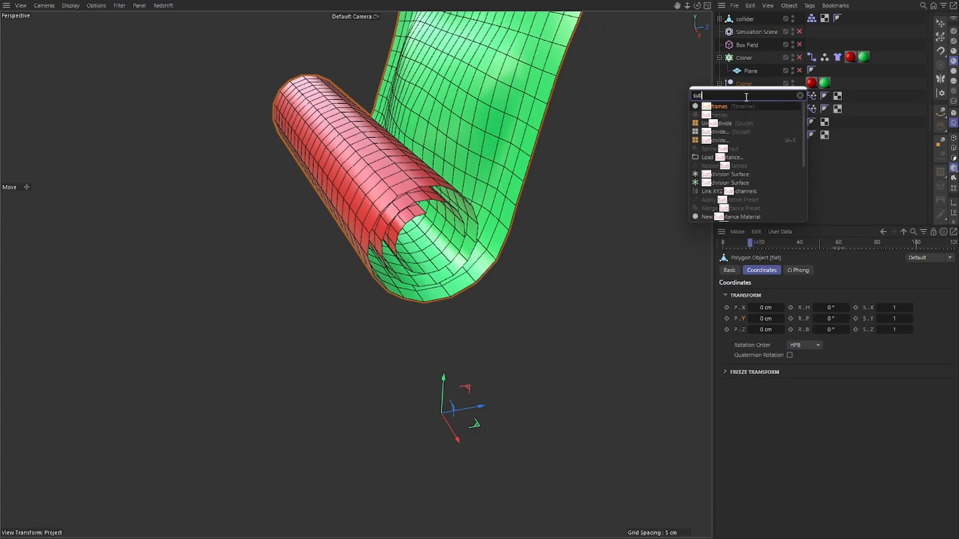
click(742, 183)
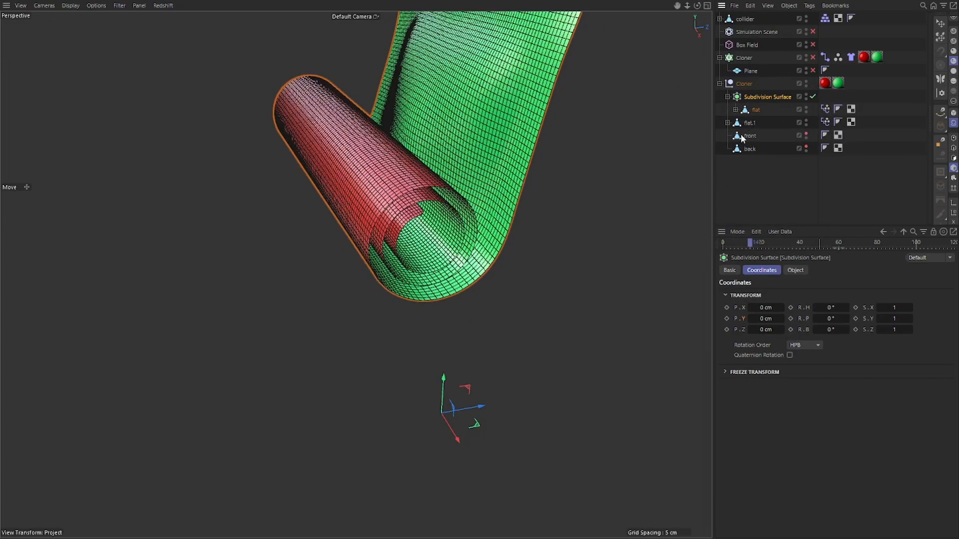
Set flat's Subdivision Surface to OpenSubdiv Catmull-Clark with Edge and Corner boundary interpolation to keep the corners sharp.
scroll(468, 120, down, 3)
alt+middle_drag(469, 120, 477, 169)
scroll(477, 169, up, 3)
alt+drag(477, 169, 565, 85)
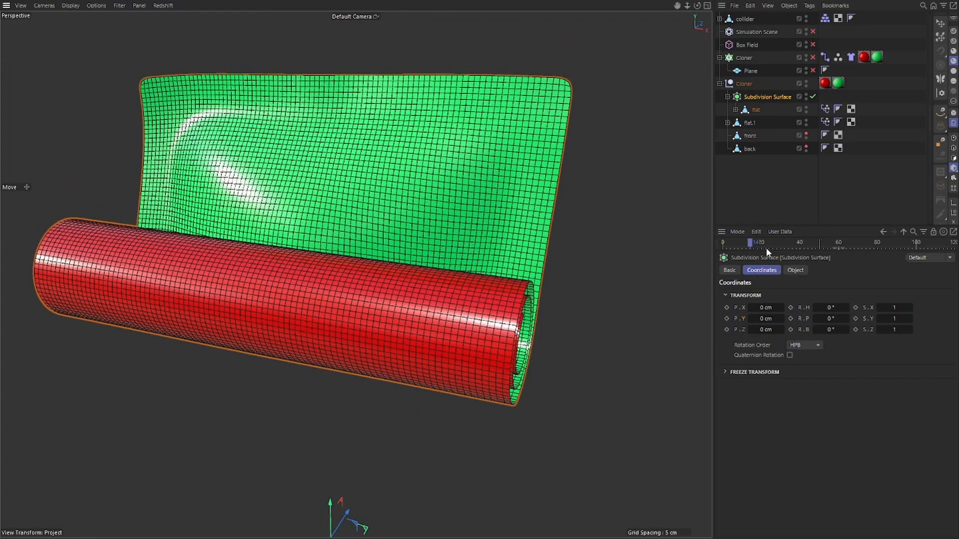
click(792, 272)
click(839, 295)
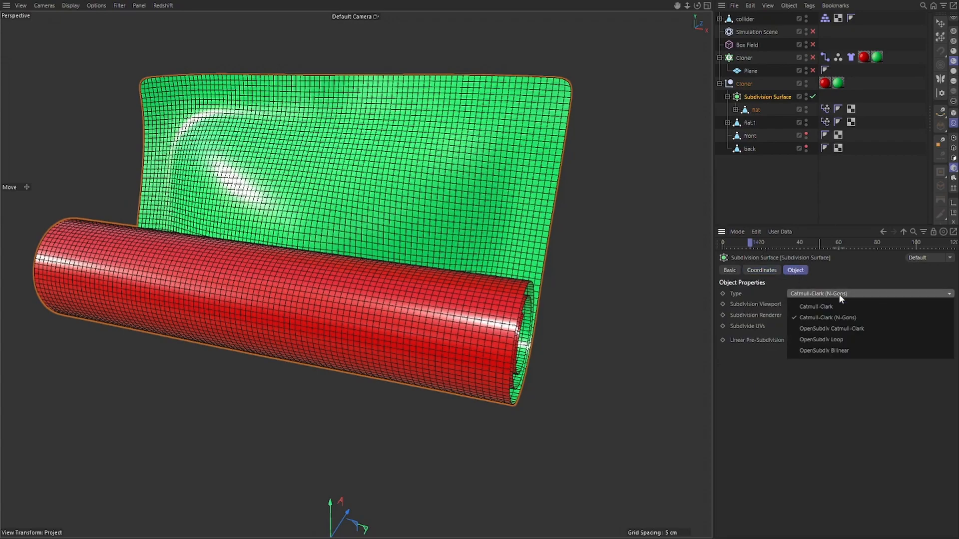
click(843, 328)
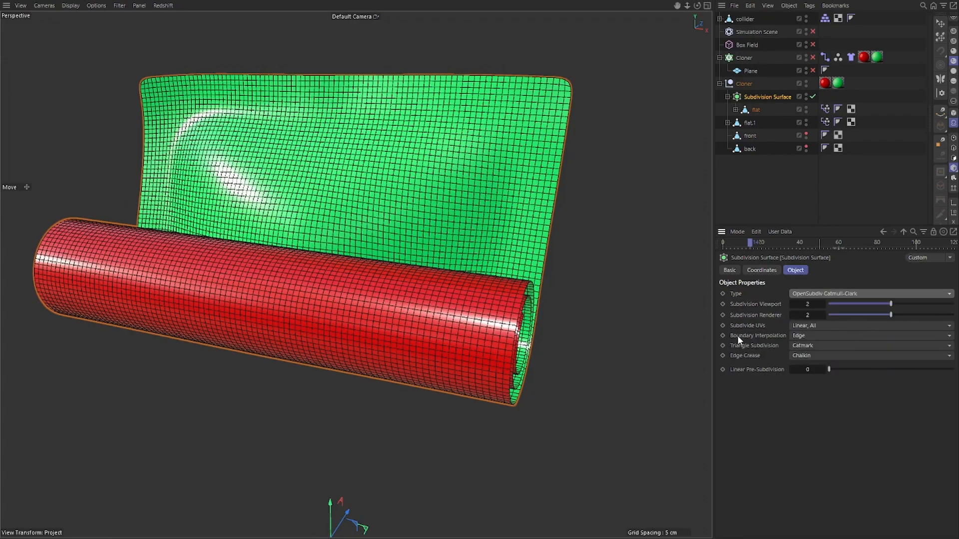
click(812, 336)
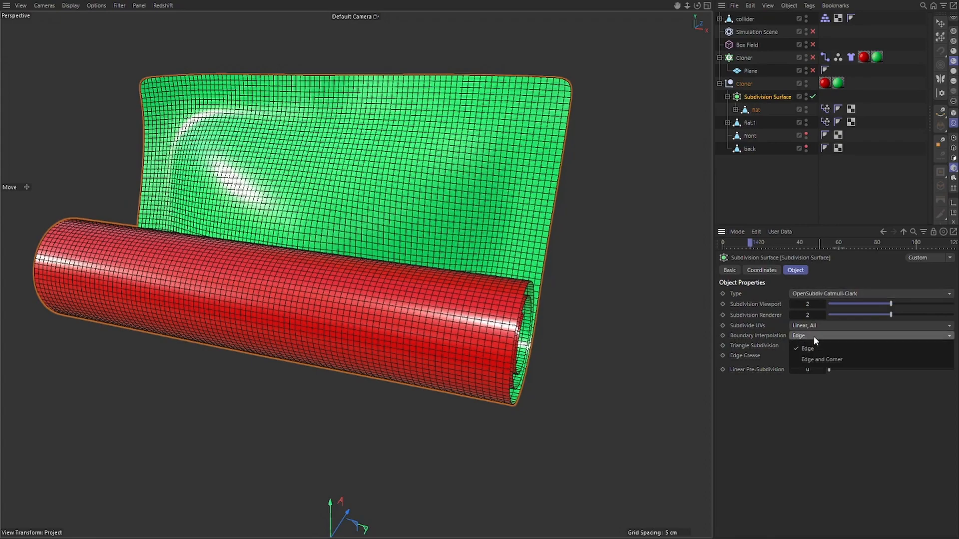
click(828, 359)
scroll(589, 247, down, 3)
alt+drag(563, 150, 553, 184)
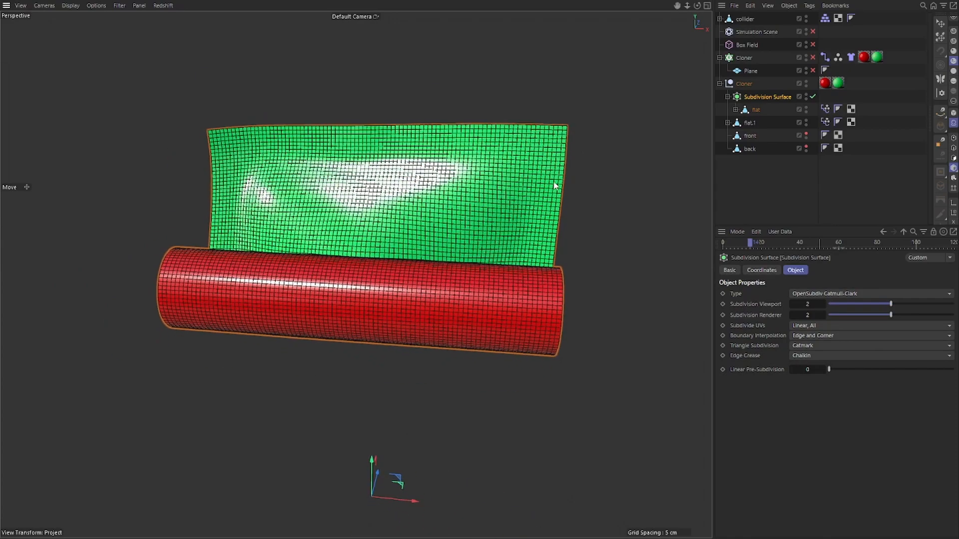
Add a parent Subdivision Surface to flat.1, using OpenSubdiv Catmull-Clark with Edge and Corner boundary interpolation.
click(749, 122)
key(shift+c)
text(sub)
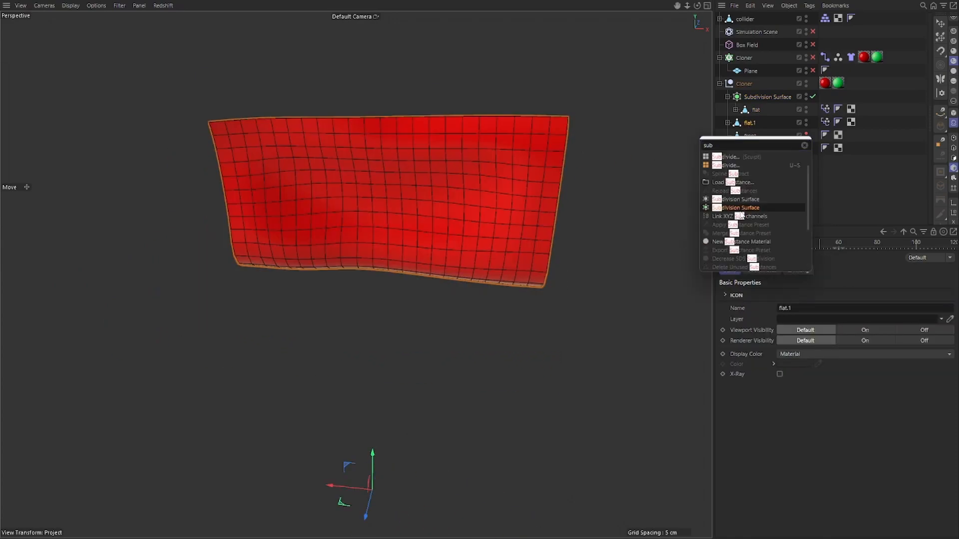
scroll(741, 216, up, 1)
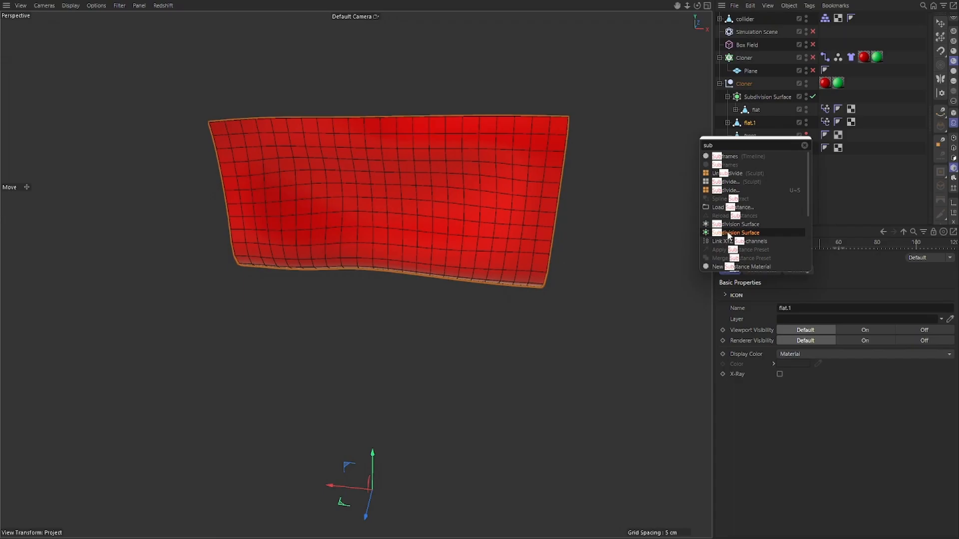
alt+click(728, 233)
click(837, 293)
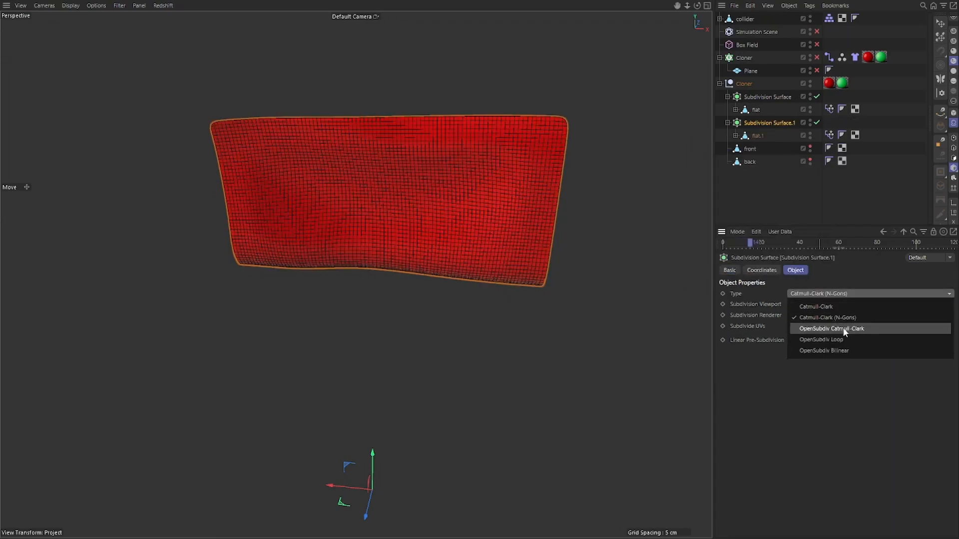
click(845, 329)
click(815, 336)
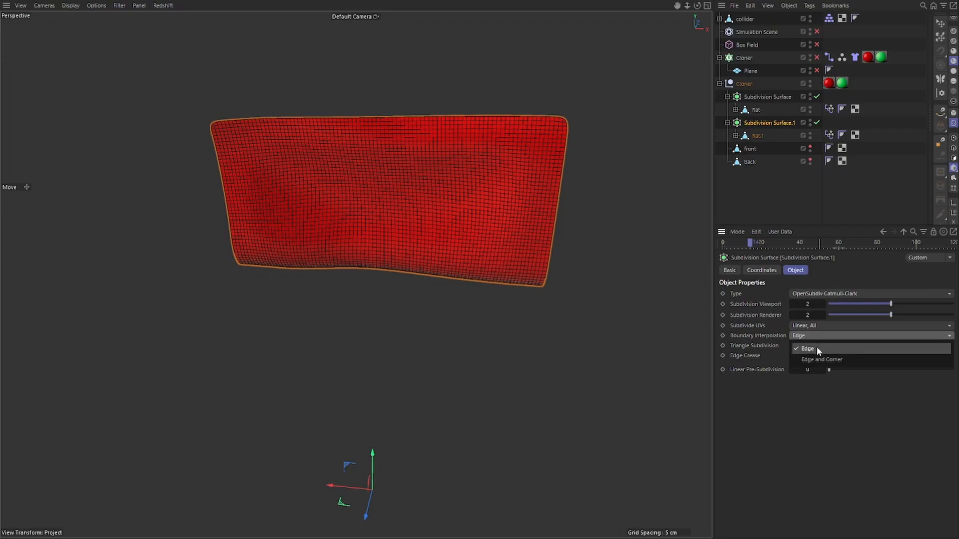
click(819, 360)
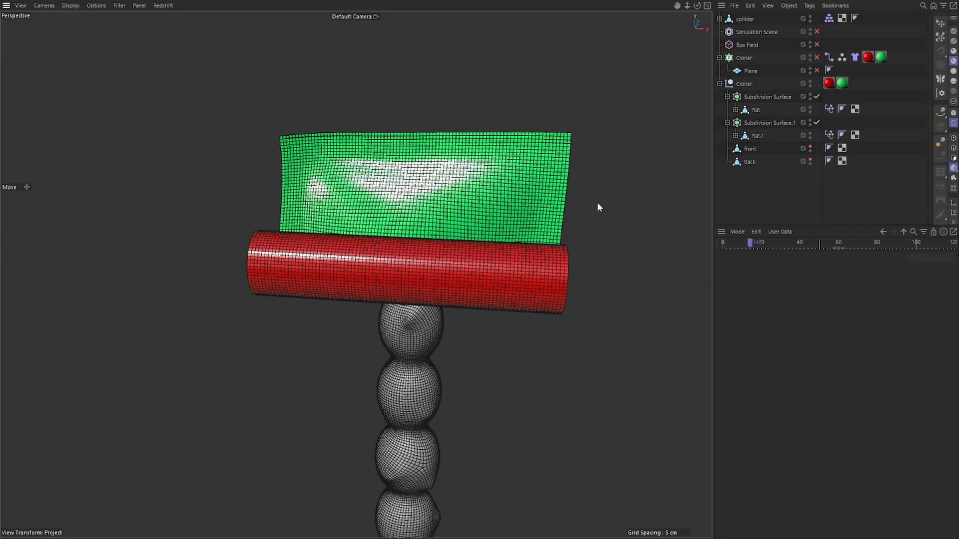
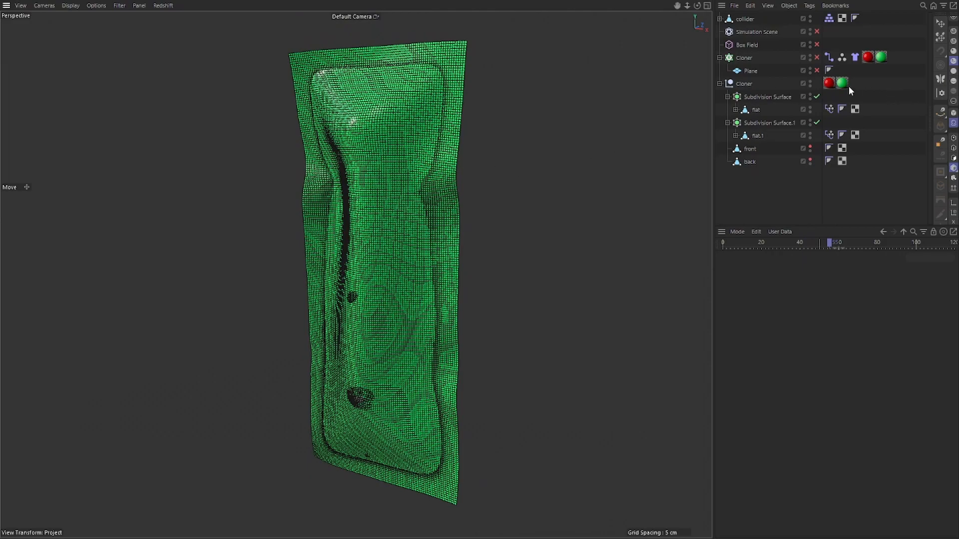
Display the viewport shading without wireframe lines and replay the animation from the start.
click(953, 51)
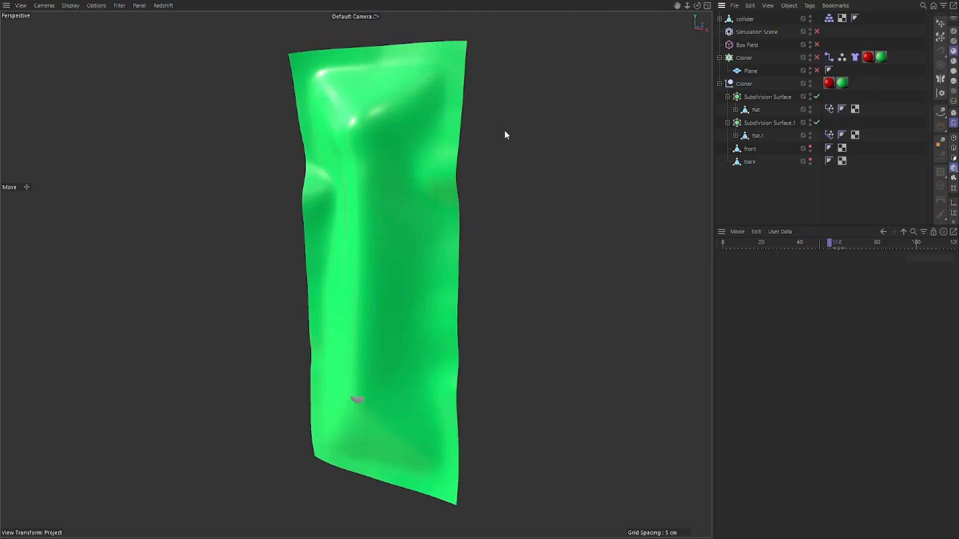
key(shift+f)
key(F8)
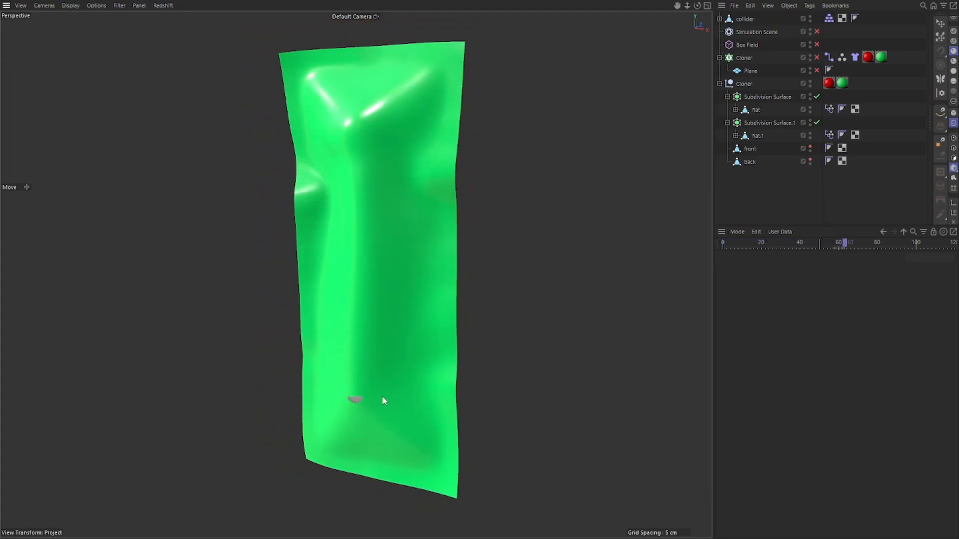
Make the front pose mesh visible in the viewport, activate Magnet for it, and check its shape from the side.
click(751, 149)
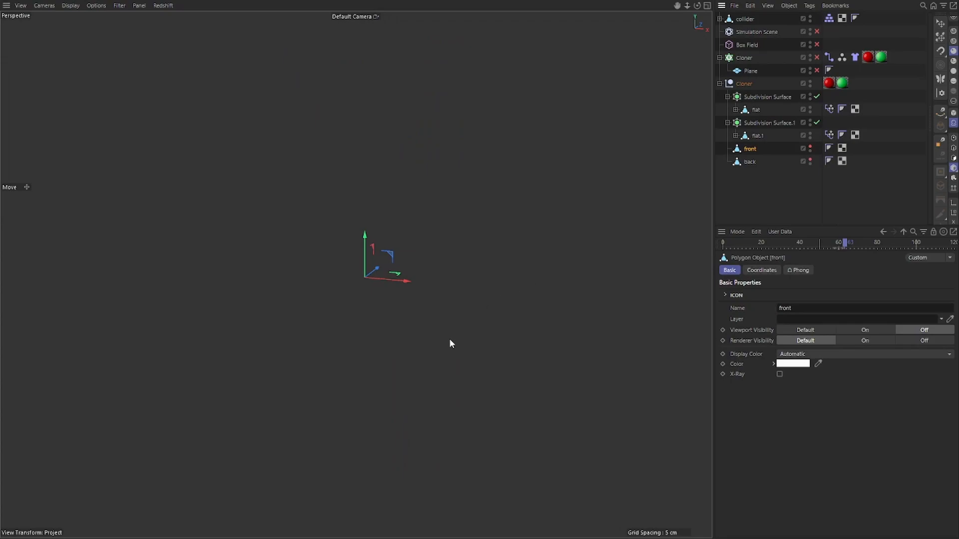
click(810, 146)
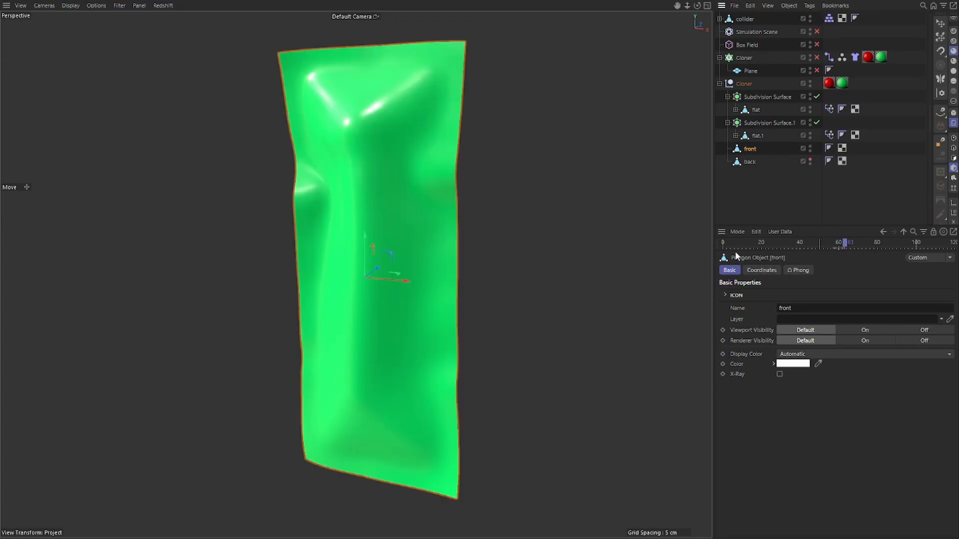
click(939, 51)
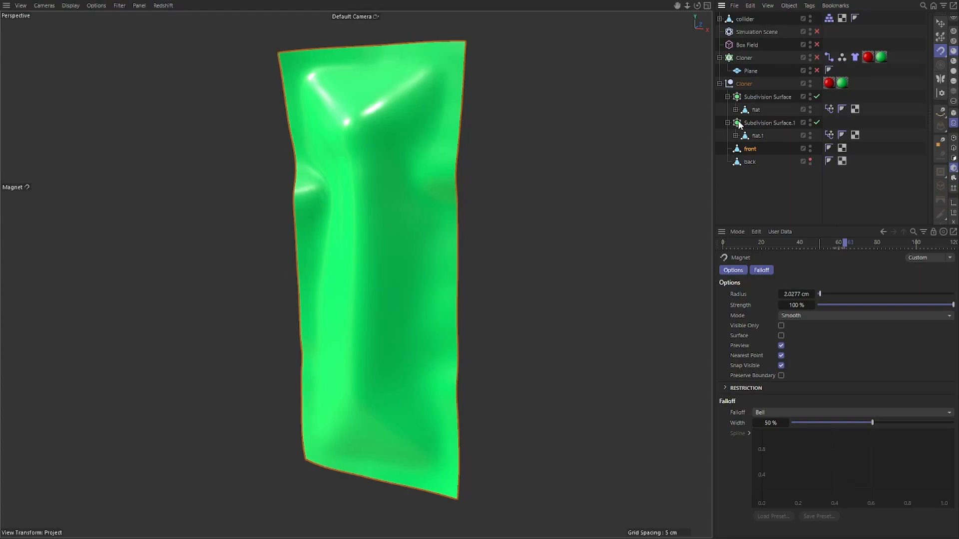
click(748, 149)
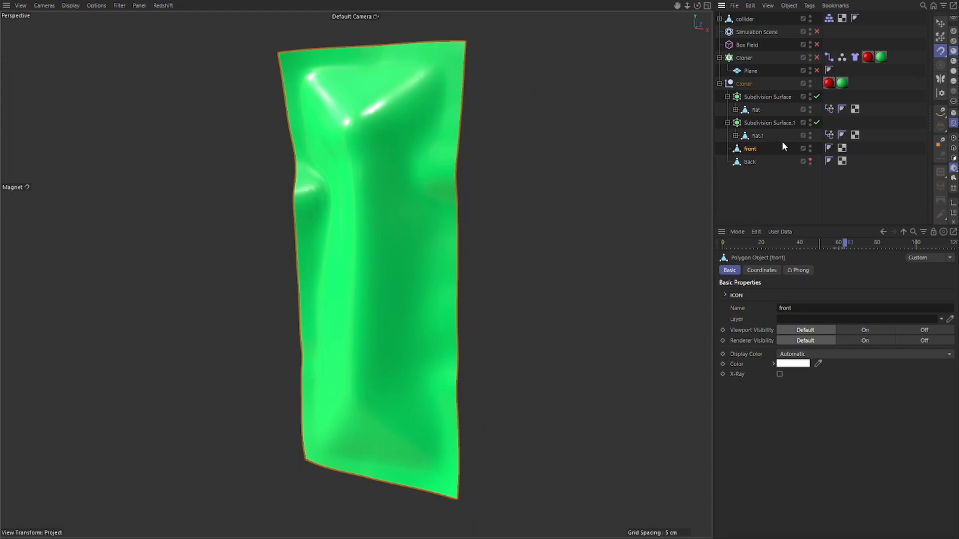
scroll(951, 91, up, 4)
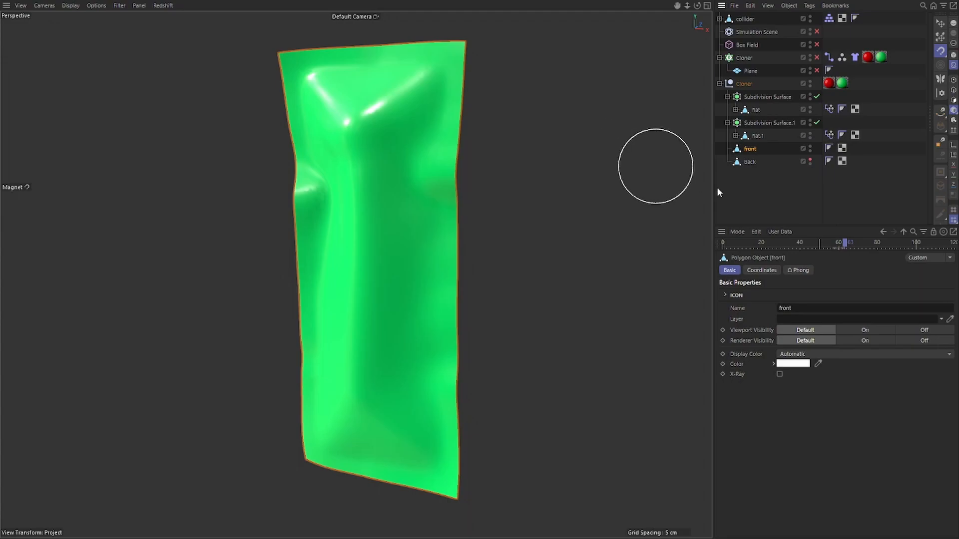
click(643, 172)
key(e)
mouse_move(418, 147)
alt+mouse_down()
mouse_move(251, 166)
mouse_move(391, 165)
mouse_move(411, 164)
mouse_move(215, 165)
mouse_move(572, 171)
mouse_move(215, 167)
mouse_move(214, 156)
mouse_move(359, 180)
mouse_move(441, 179)
mouse_move(409, 188)
mouse_move(470, 174)
mouse_move(266, 186)
mouse_move(614, 176)
alt+mouse_up()
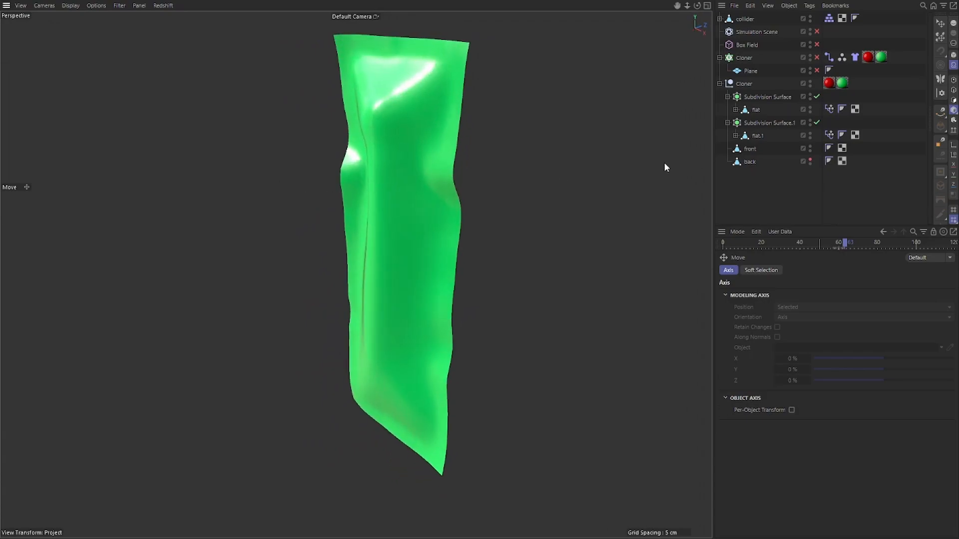
Review the collider's Collider tag, including its Exclude Polys options, and the surface settings of the simulated Cloner's Cloth tag.
click(829, 18)
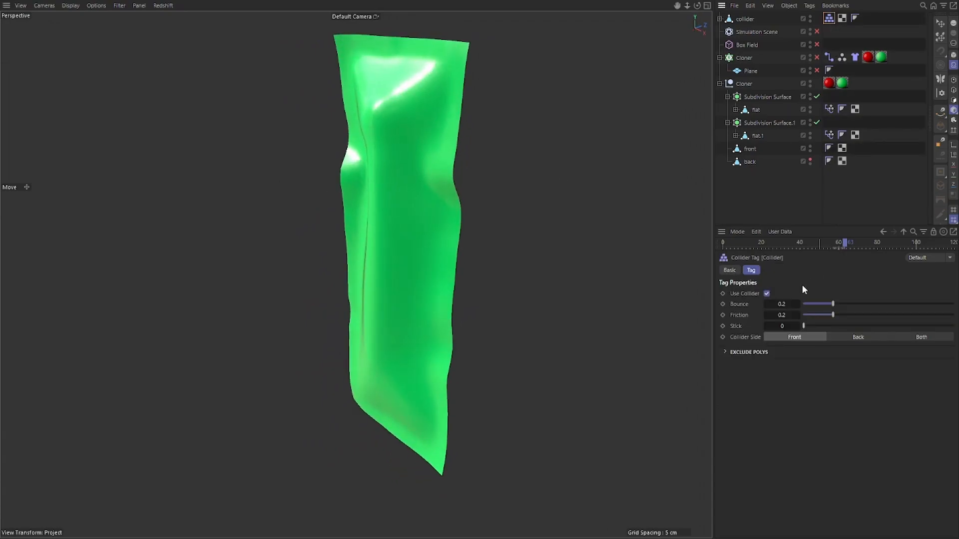
click(855, 57)
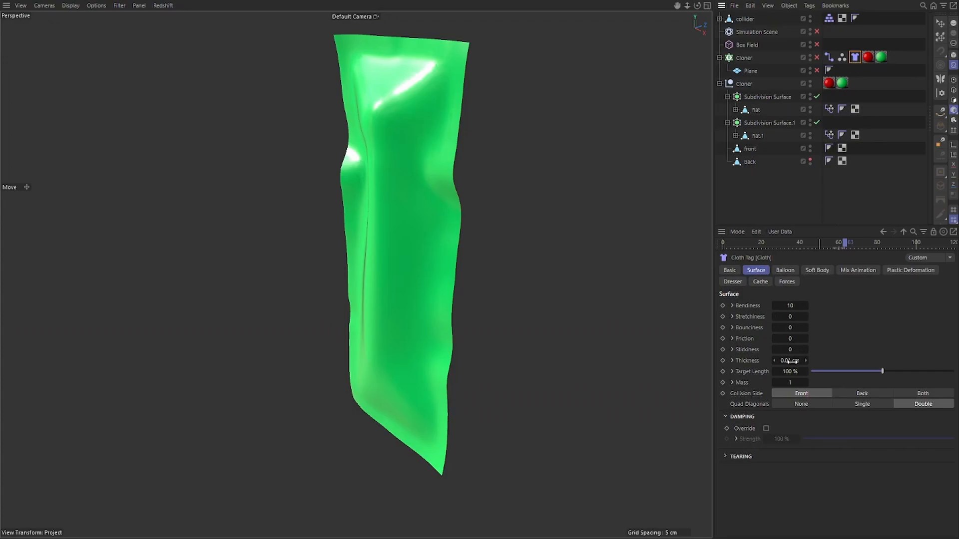
click(828, 19)
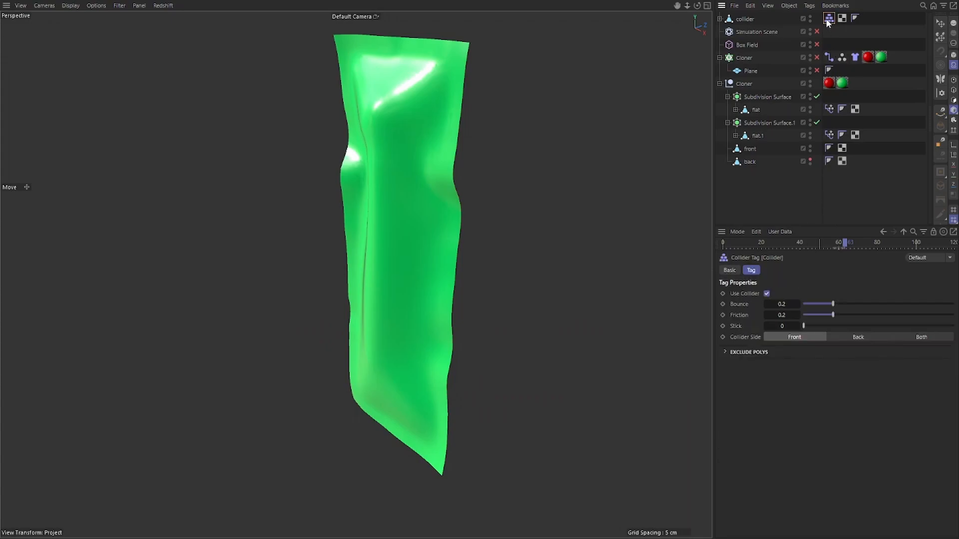
click(733, 353)
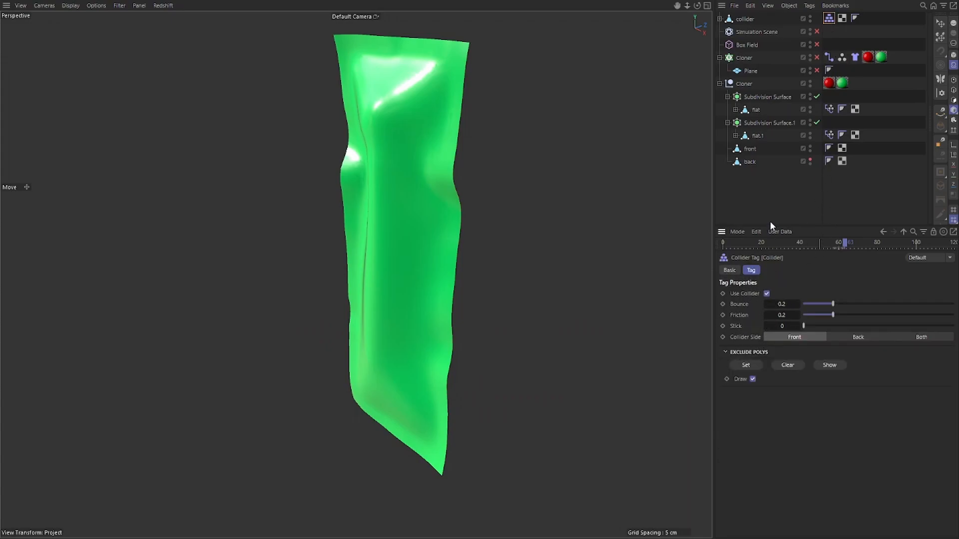
Use Magnet in Smear mode with a radius of about 3.49 cm to pull front's lower area over the protruding collider.
click(749, 162)
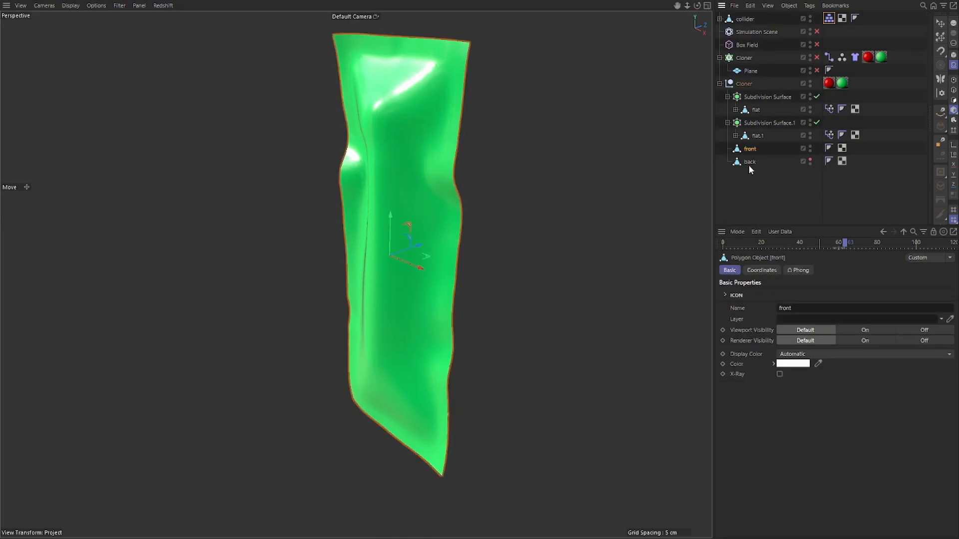
click(749, 149)
click(940, 51)
alt+drag(360, 335, 398, 334)
middle_drag(390, 336, 416, 335)
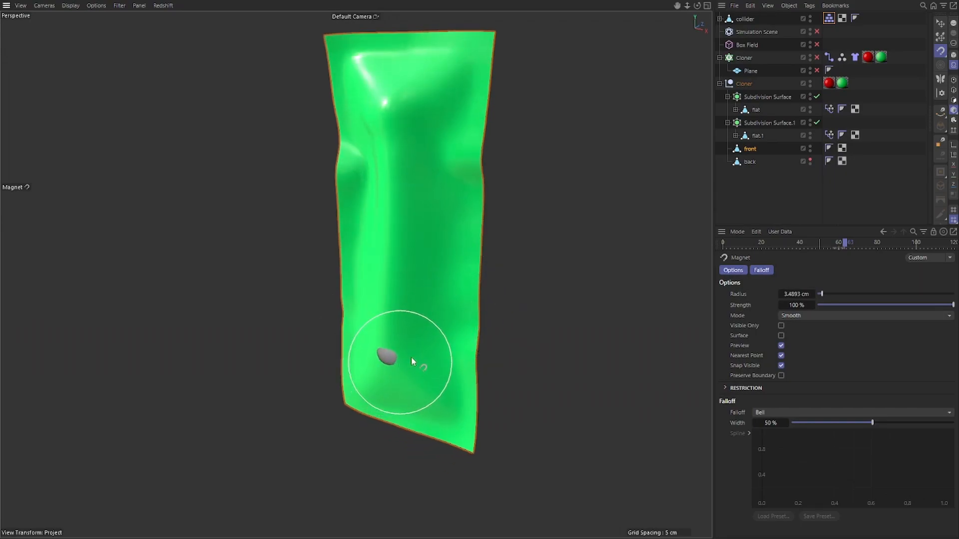
click(805, 315)
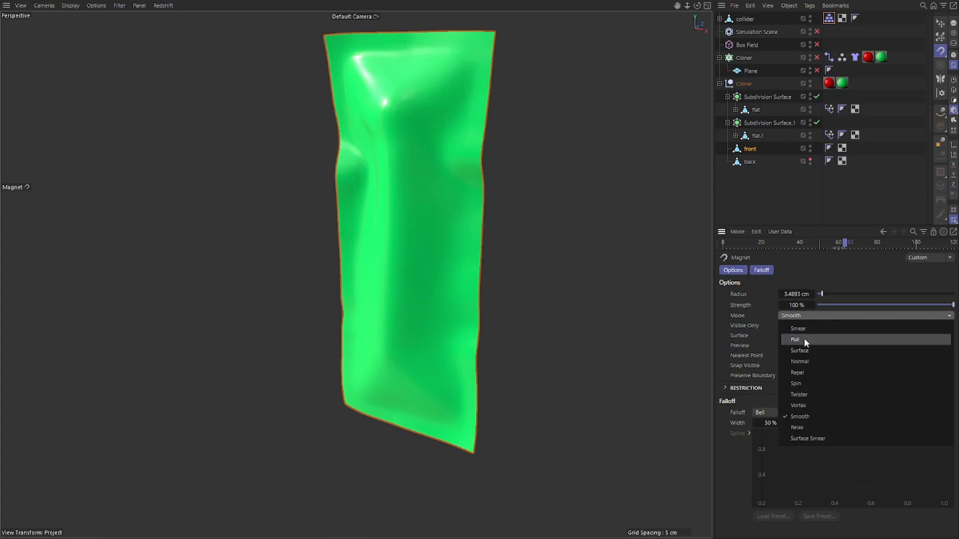
click(804, 336)
mouse_move(400, 374)
mouse_down()
mouse_move(317, 325)
mouse_move(711, 170)
mouse_up()
Make the back pose mesh visible and pull it outward with Magnet where the collider pokes through.
click(746, 163)
alt+drag(499, 173, 357, 168)
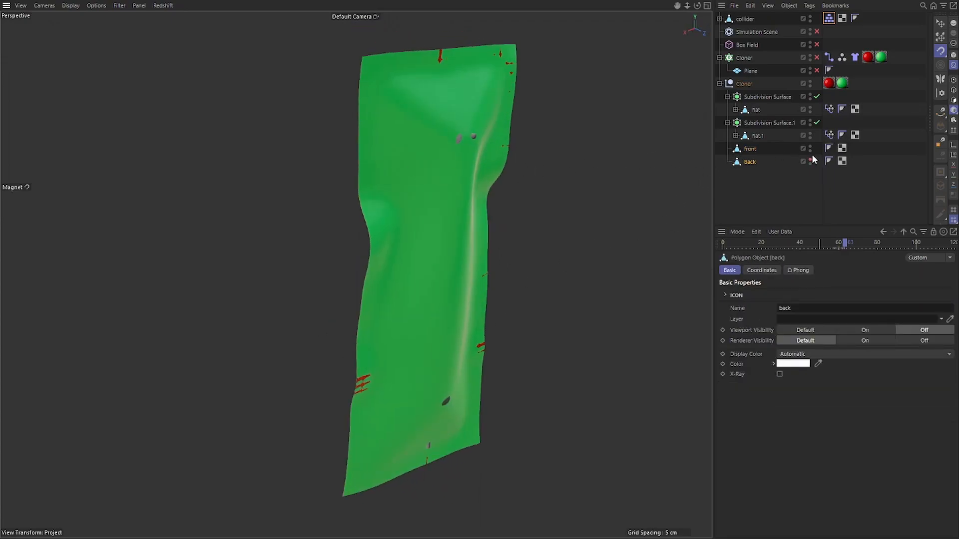
click(810, 159)
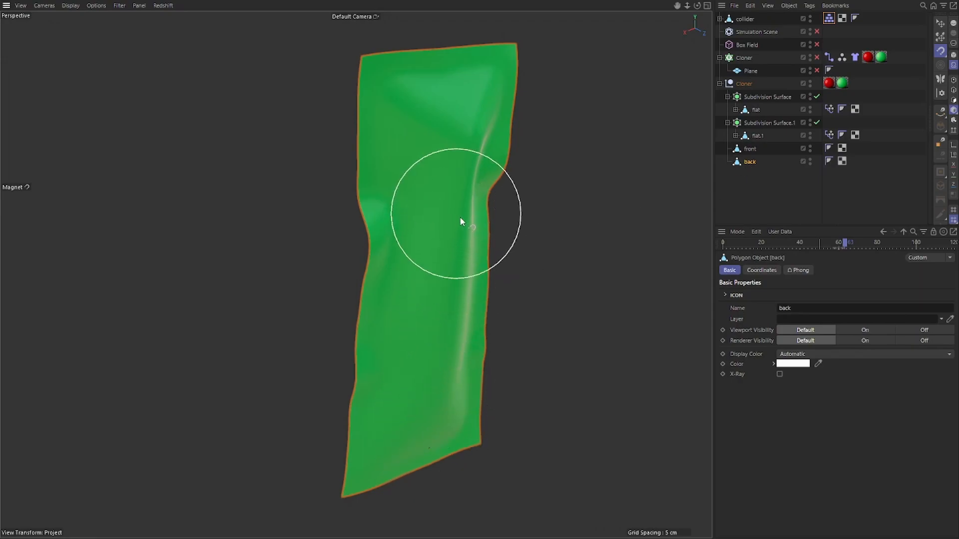
alt+drag(535, 205, 467, 223)
Hide the front and back pose meshes and replay the animation from the start, viewing the wrapper's back.
ctrl+click(749, 149)
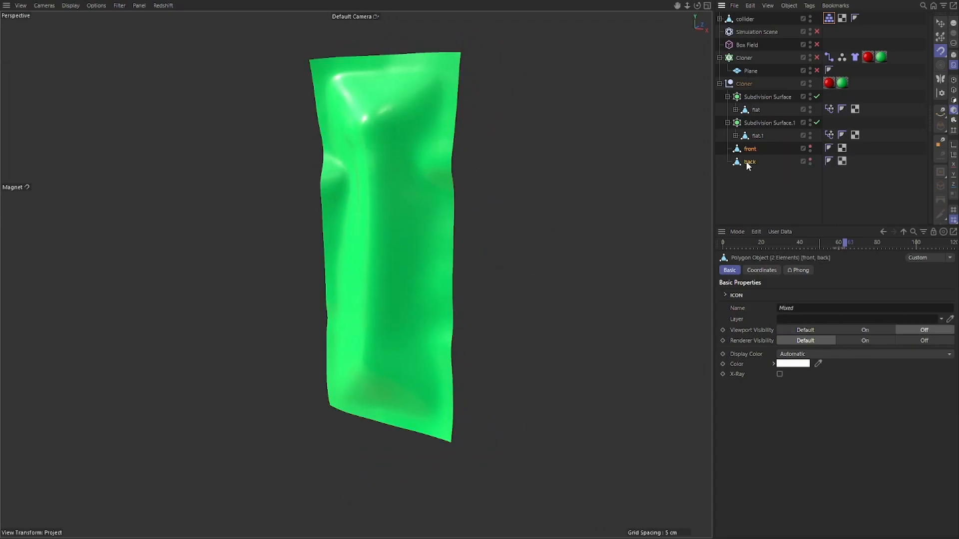
key(e)
click(736, 179)
alt+drag(543, 183, 252, 206)
key(shift+f)
key(F8)
key(F8)
alt+middle_drag(632, 227, 637, 186)
Show the back pose mesh again and smear its lower area outward with Magnet to cover the remaining collider spots.
click(751, 163)
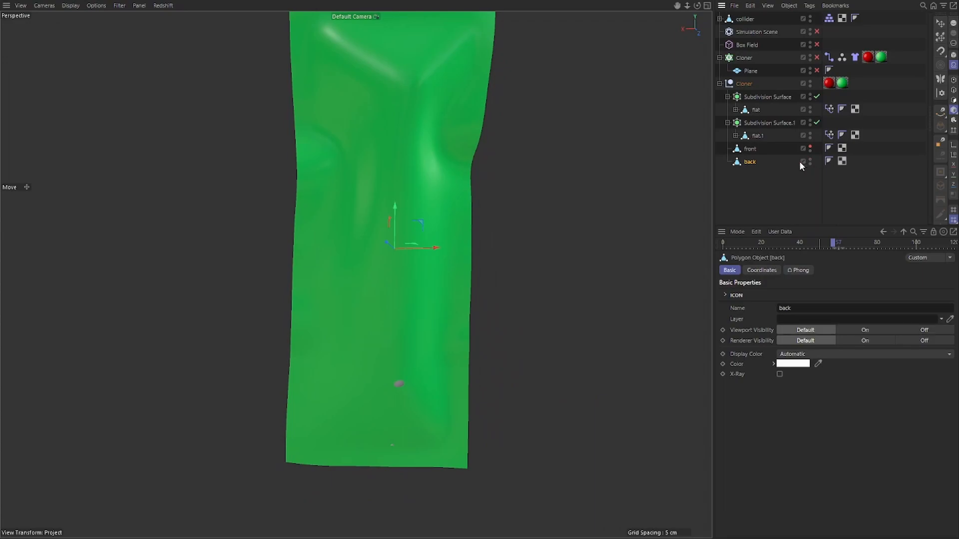
scroll(405, 215, down, 2)
alt+drag(406, 216, 439, 211)
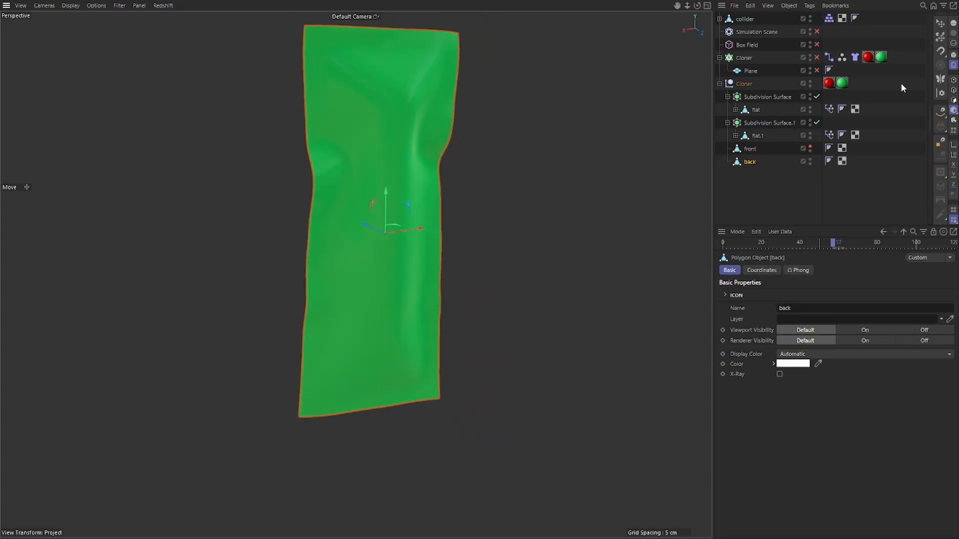
click(941, 52)
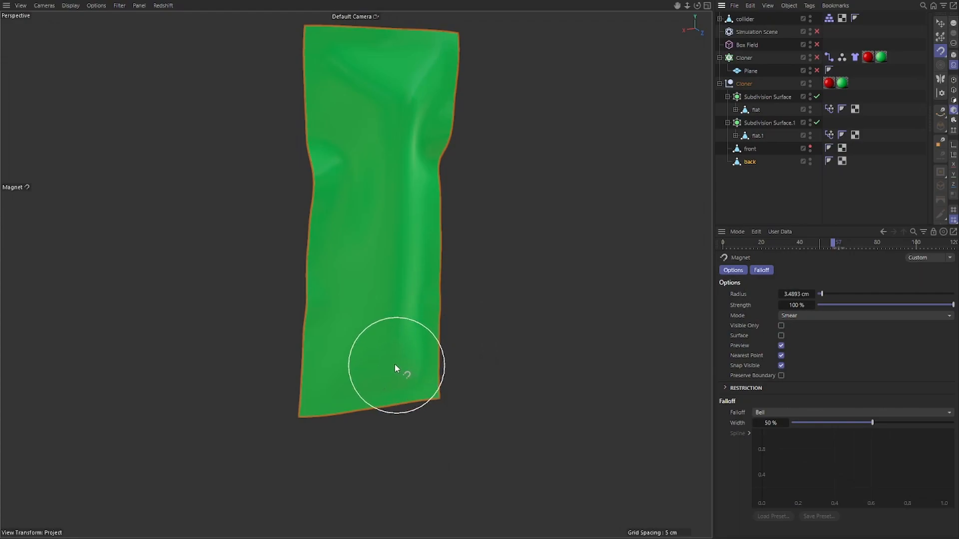
alt+drag(393, 364, 440, 319)
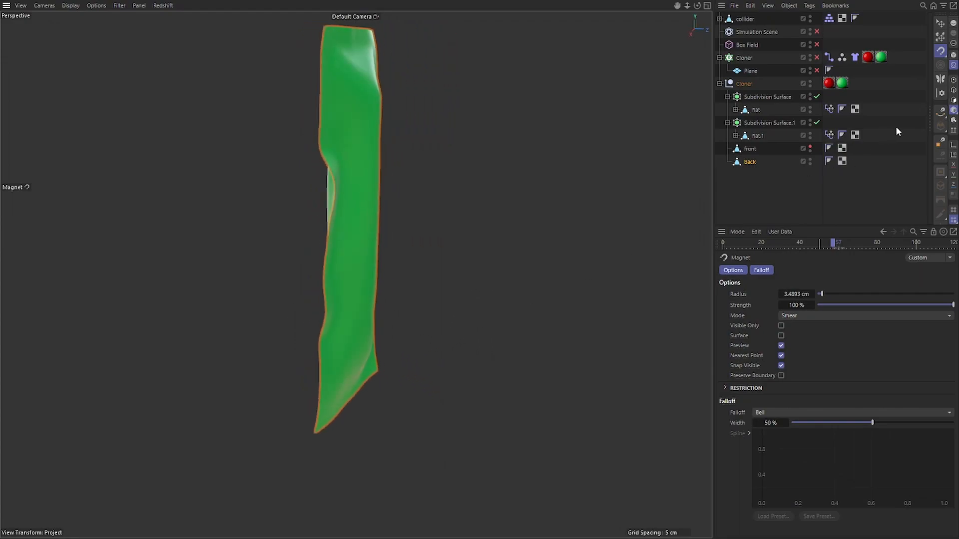
Hide the back pose mesh, replay the animation to check the closed wrapper for poke-through, and clear the selection.
click(740, 174)
alt+drag(500, 206, 238, 199)
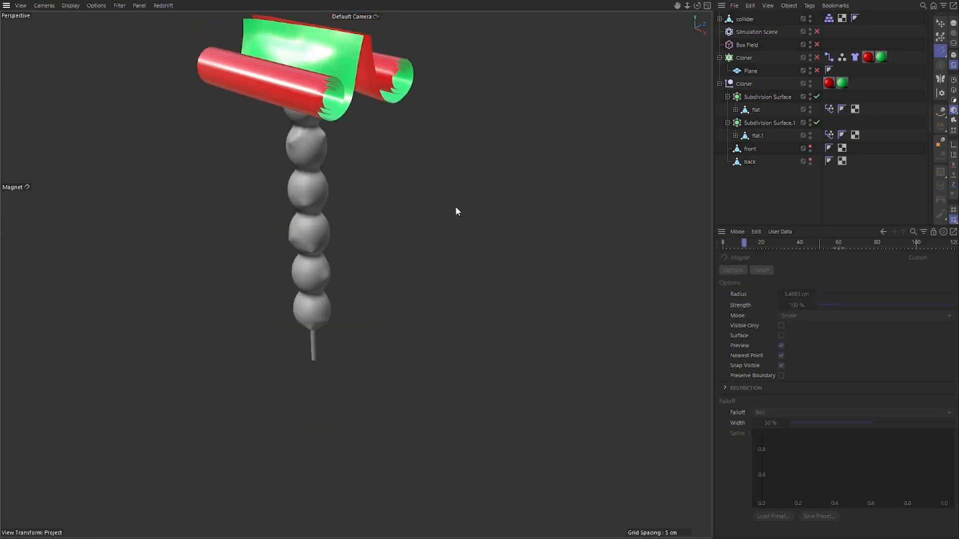
alt+drag(406, 208, 451, 222)
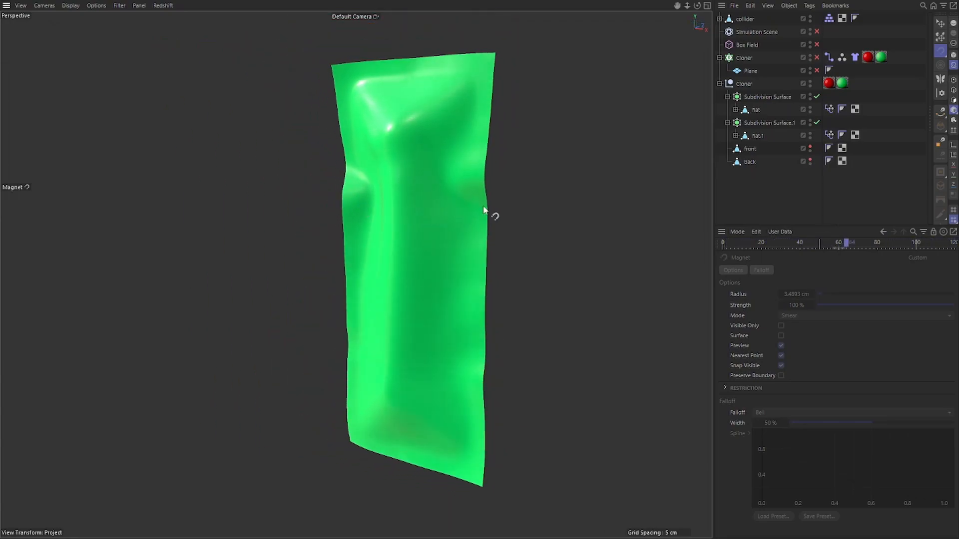
alt+drag(483, 206, 442, 214)
key(e)
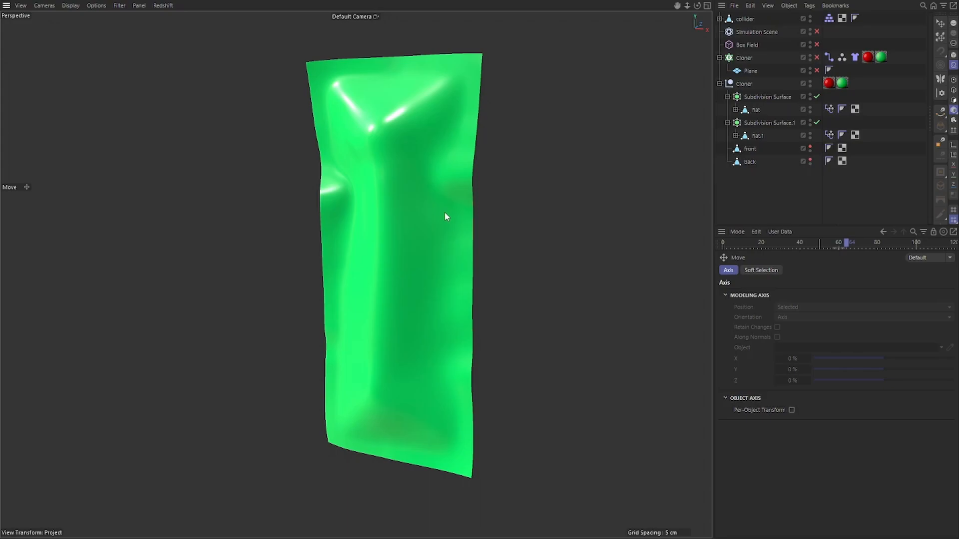
click(743, 85)
click(764, 191)
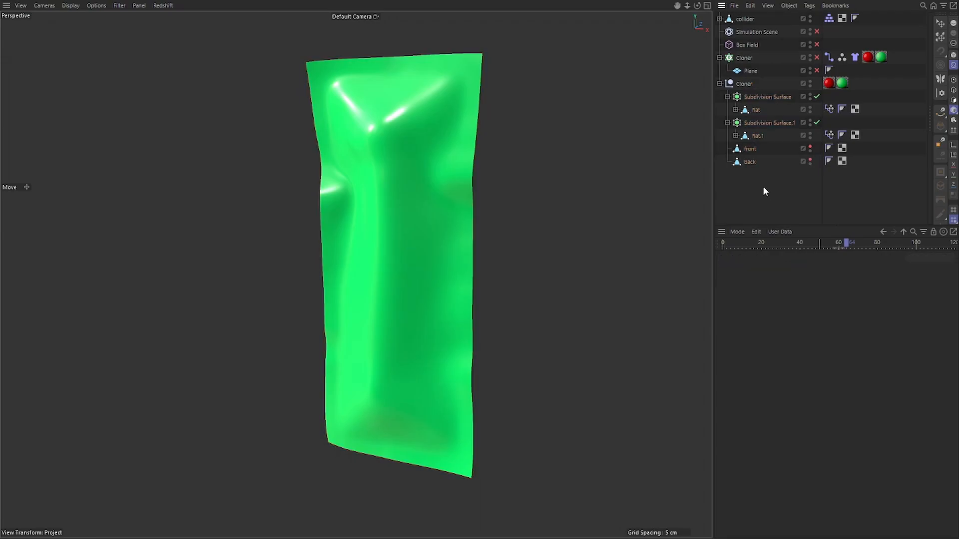